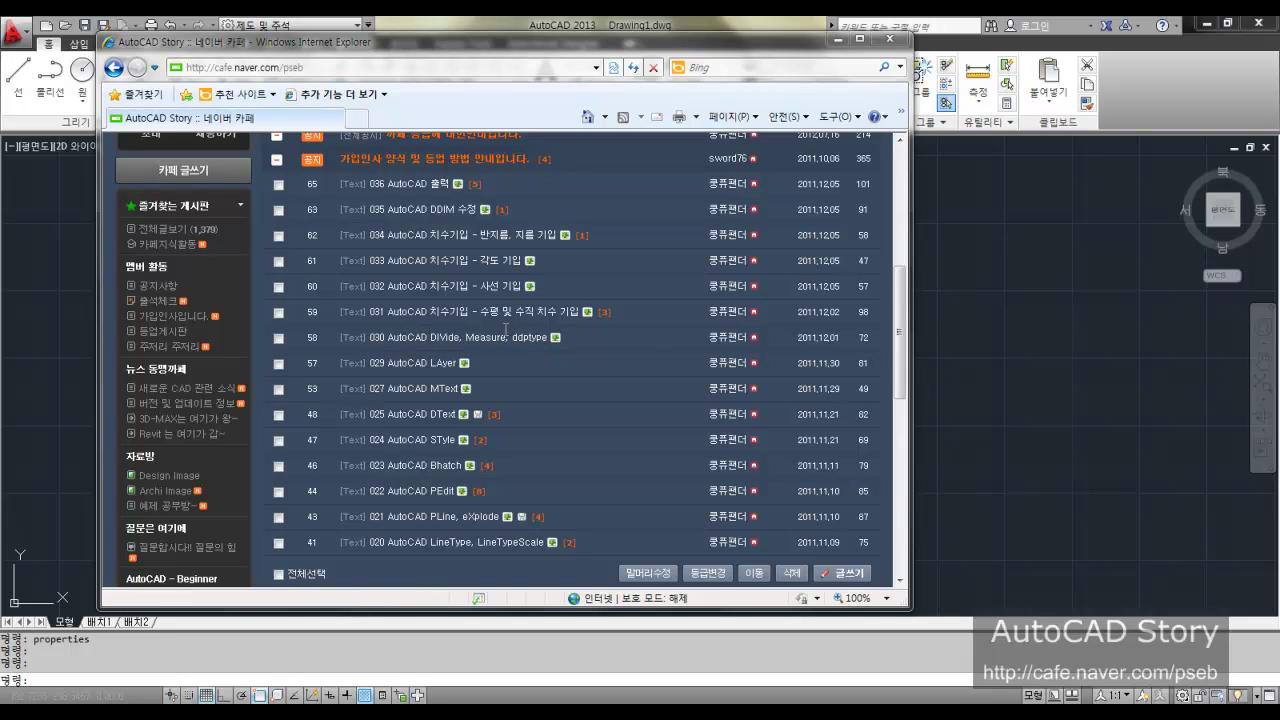
Step: Switch to AutoCAD and draw a long, slightly rising line across the upper half of the drawing area
left_click(1039, 373)
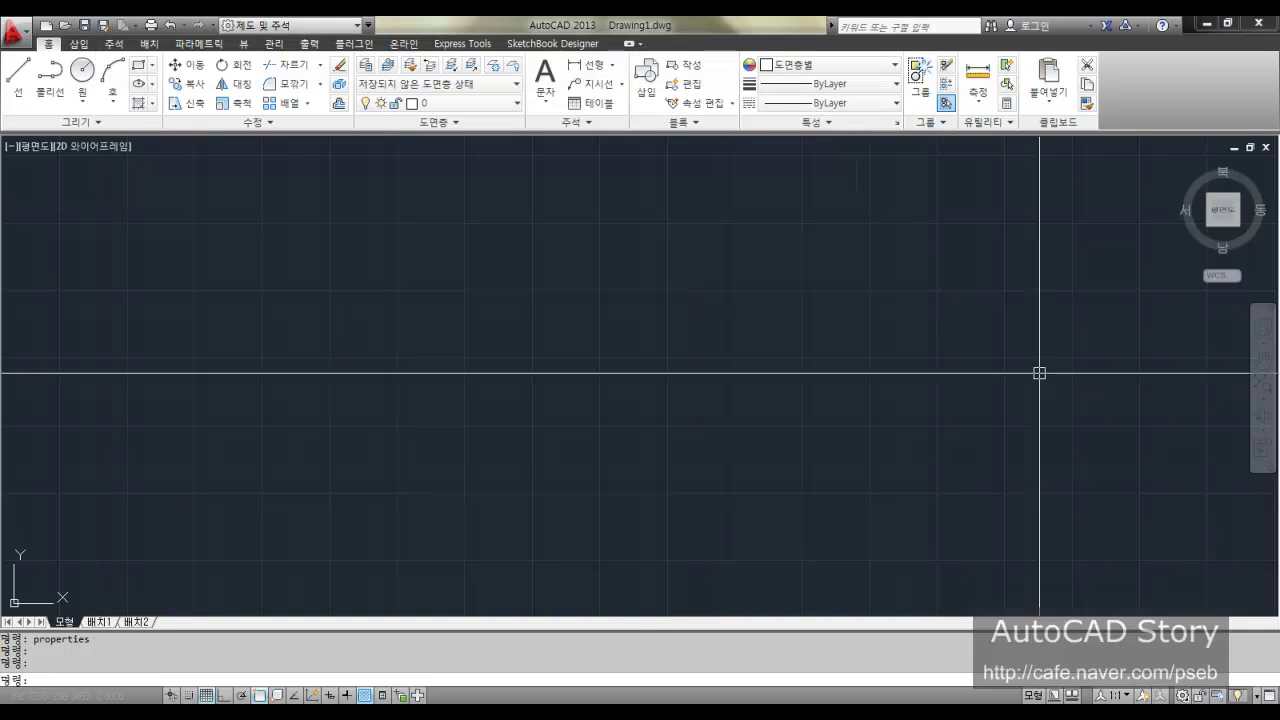
type("l")
key("Return")
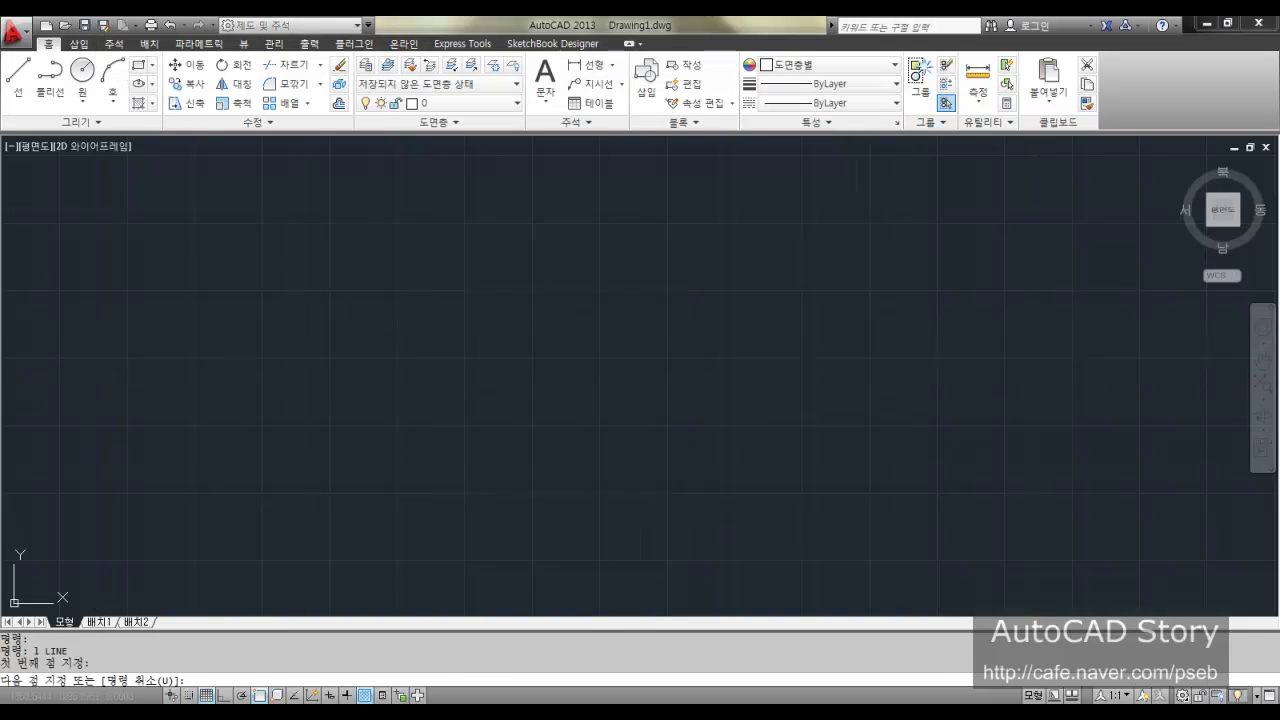
left_click(289, 345)
left_click(914, 288)
key("Return")
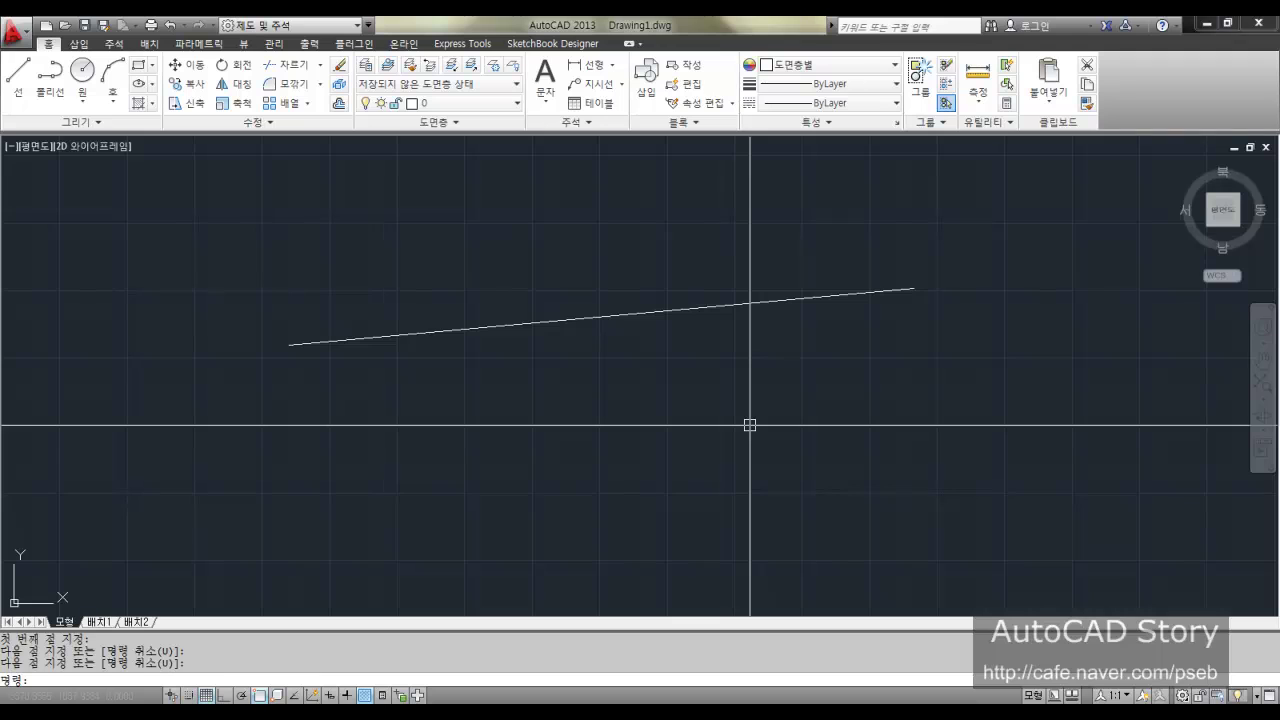
Step: Draw a wide, downward-bulging three-point arc below the slanted line
type("a ARC")
key("Return")
left_click(790, 490)
left_click(866, 449)
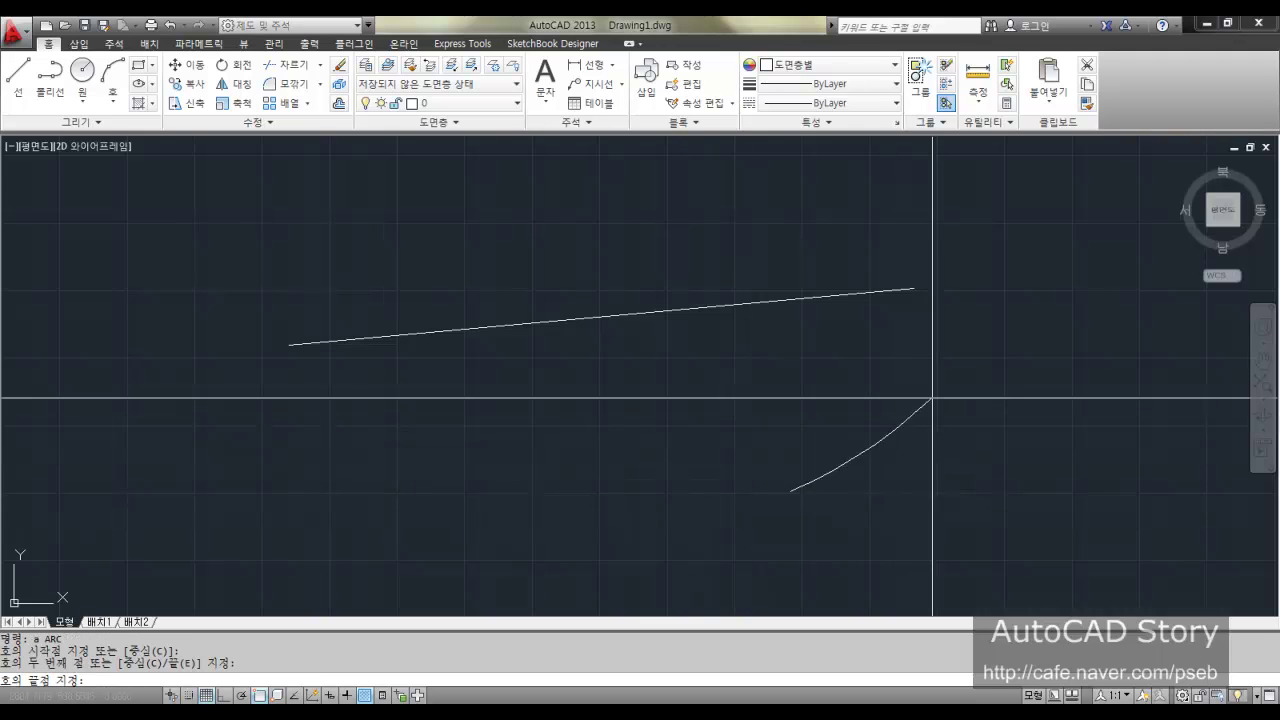
left_click(907, 388)
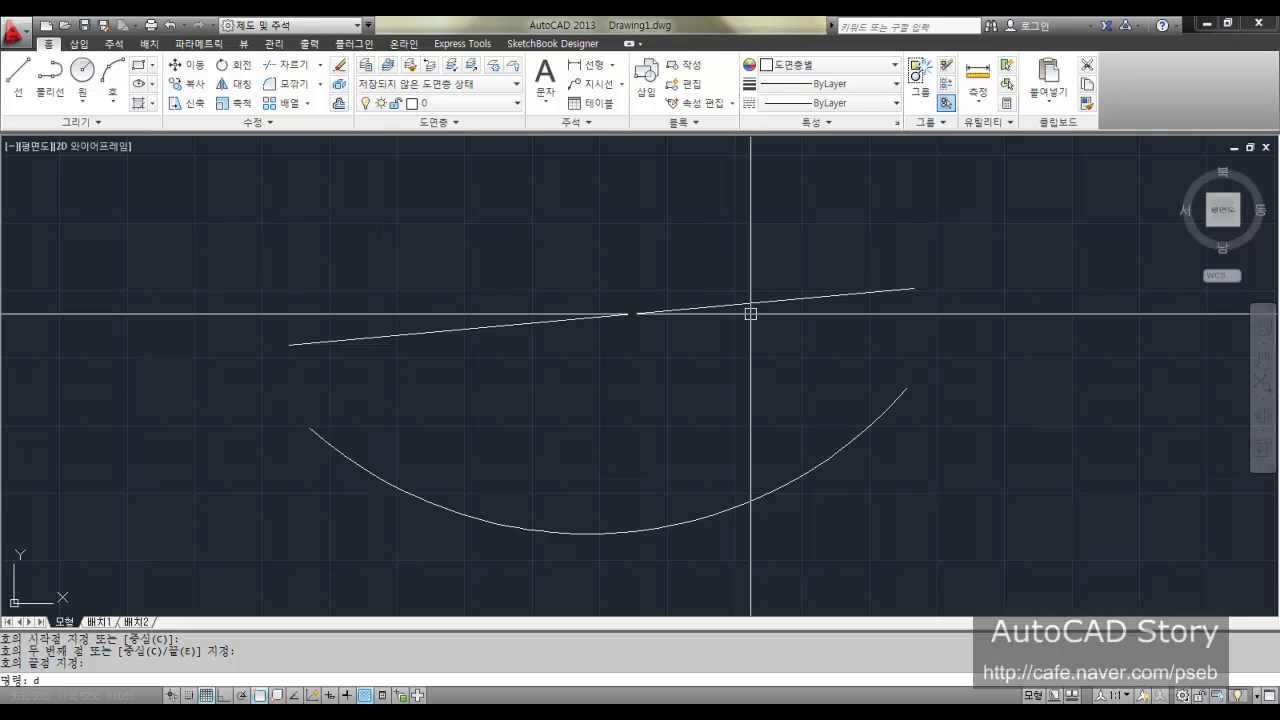
Step: Divide the slanted line into 4 equal segments with DIVIDE
key("Return")
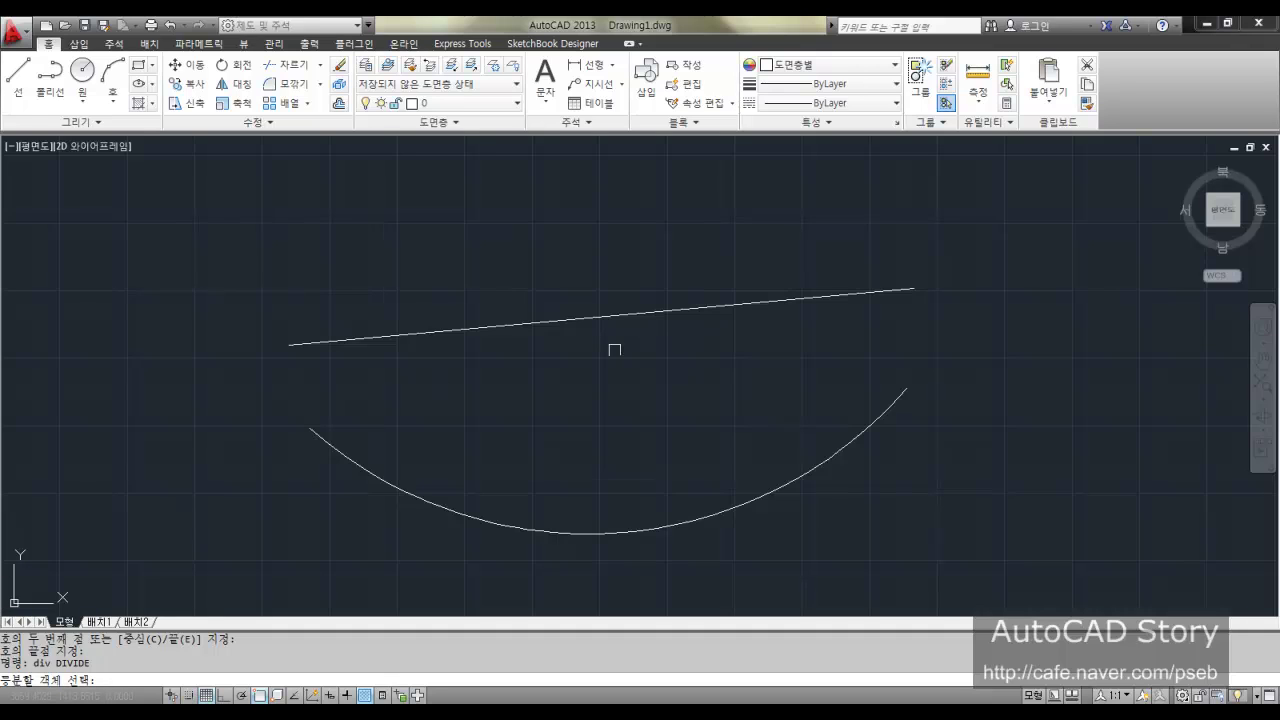
left_click(482, 330)
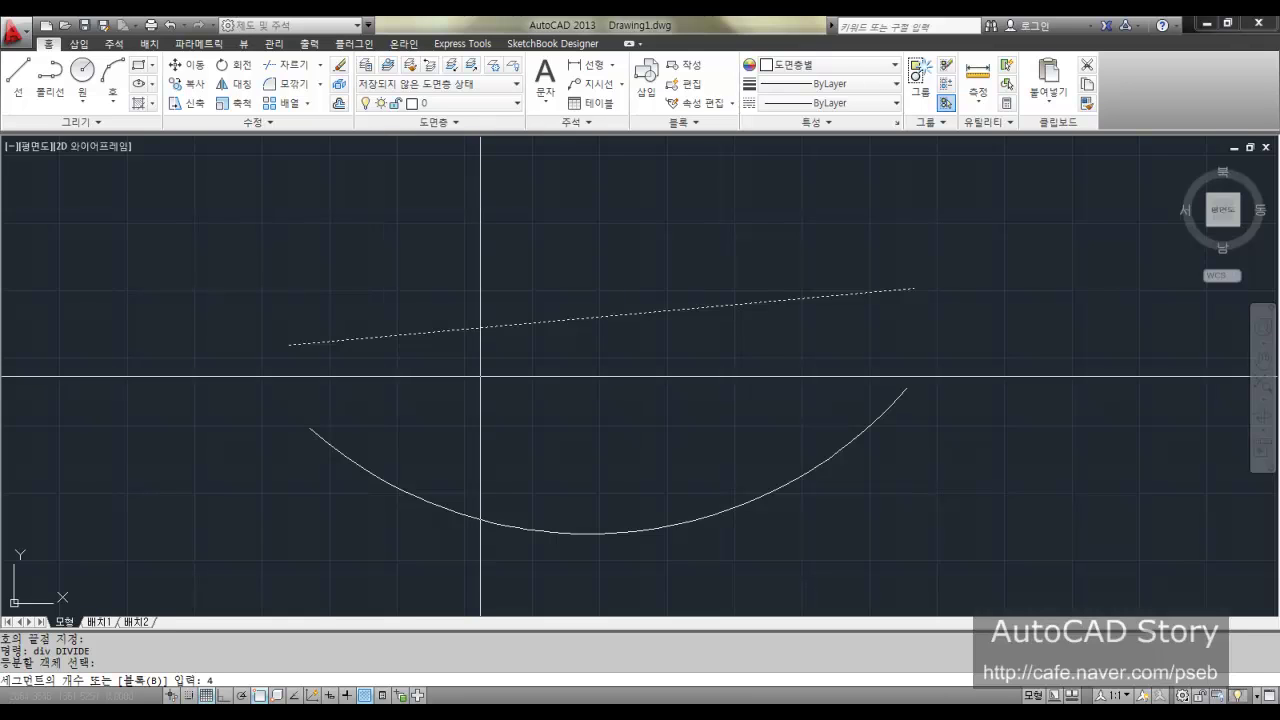
key("Return")
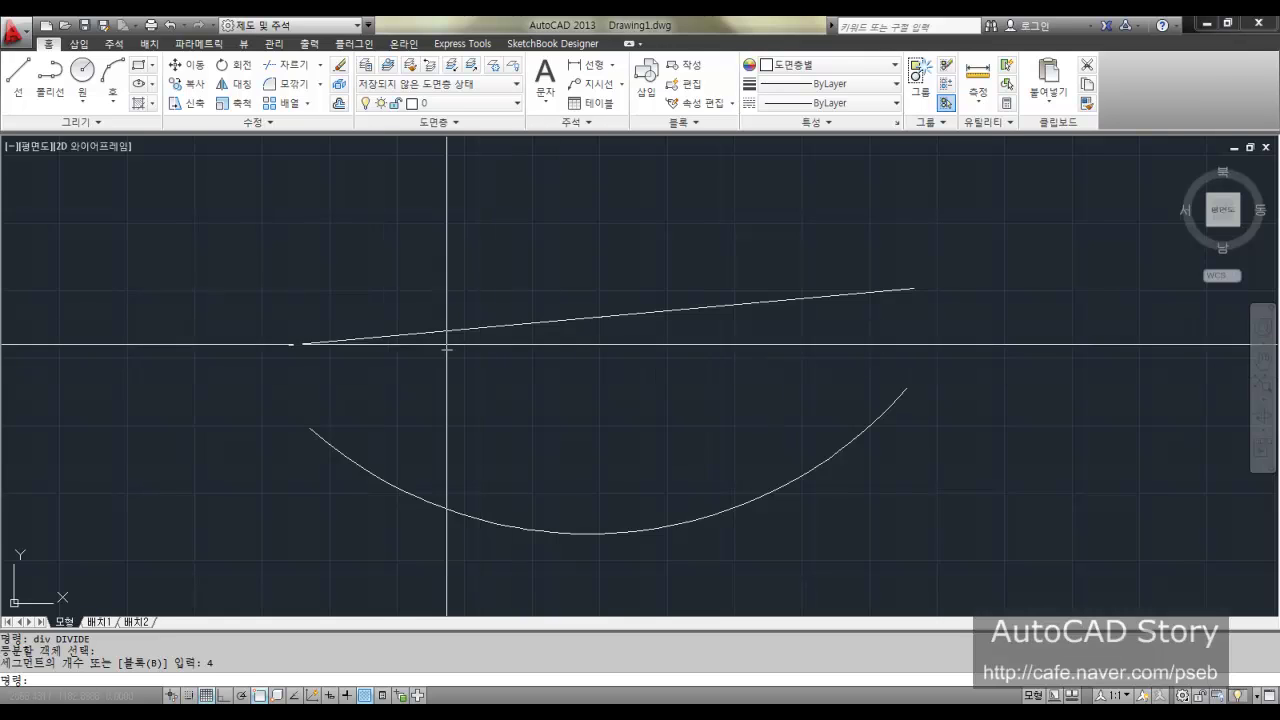
Step: Turn on ortho mode and move the slanted line straight up, away from its division points
type("m")
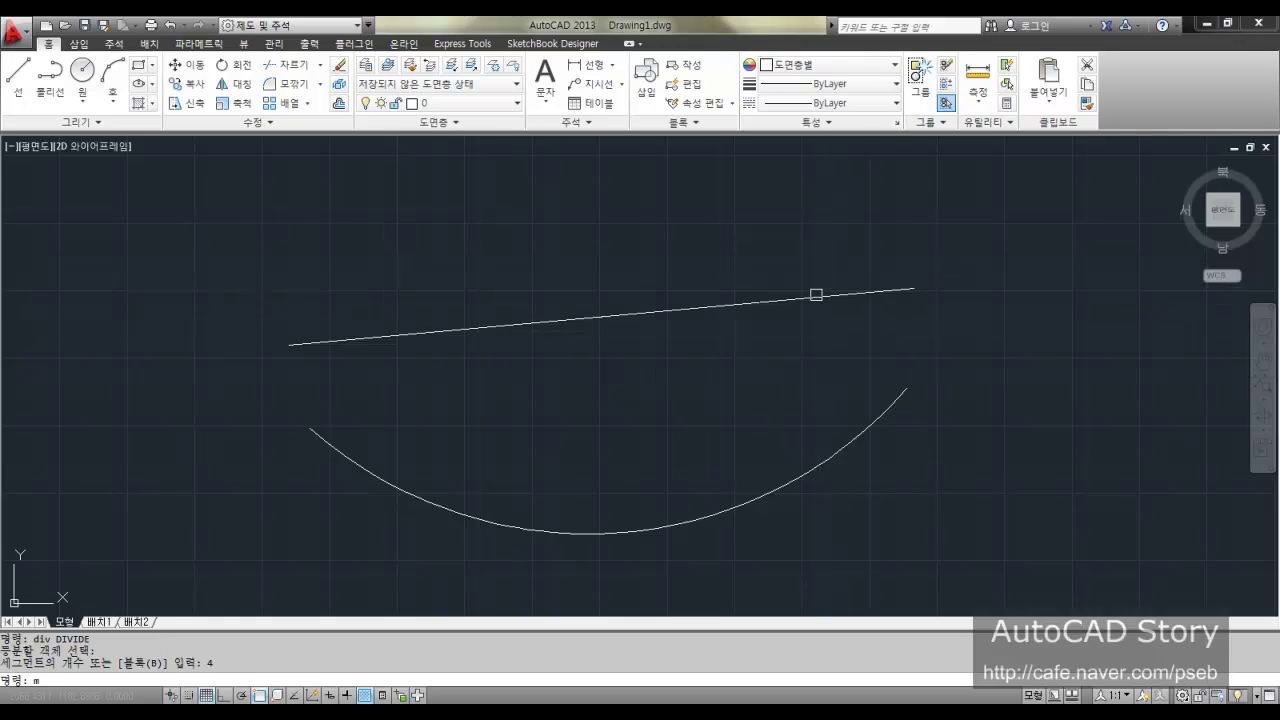
key("Return")
left_click(651, 313)
key("Return")
left_click(614, 437)
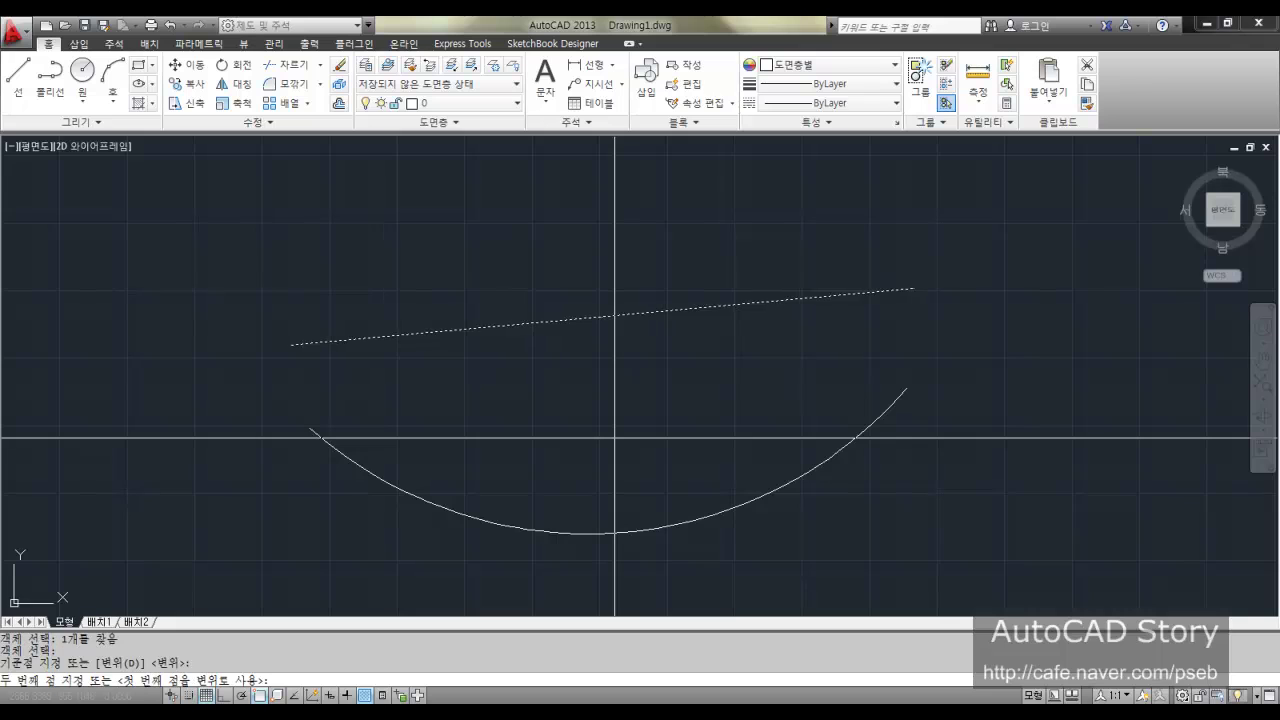
key("F8")
left_click(623, 355)
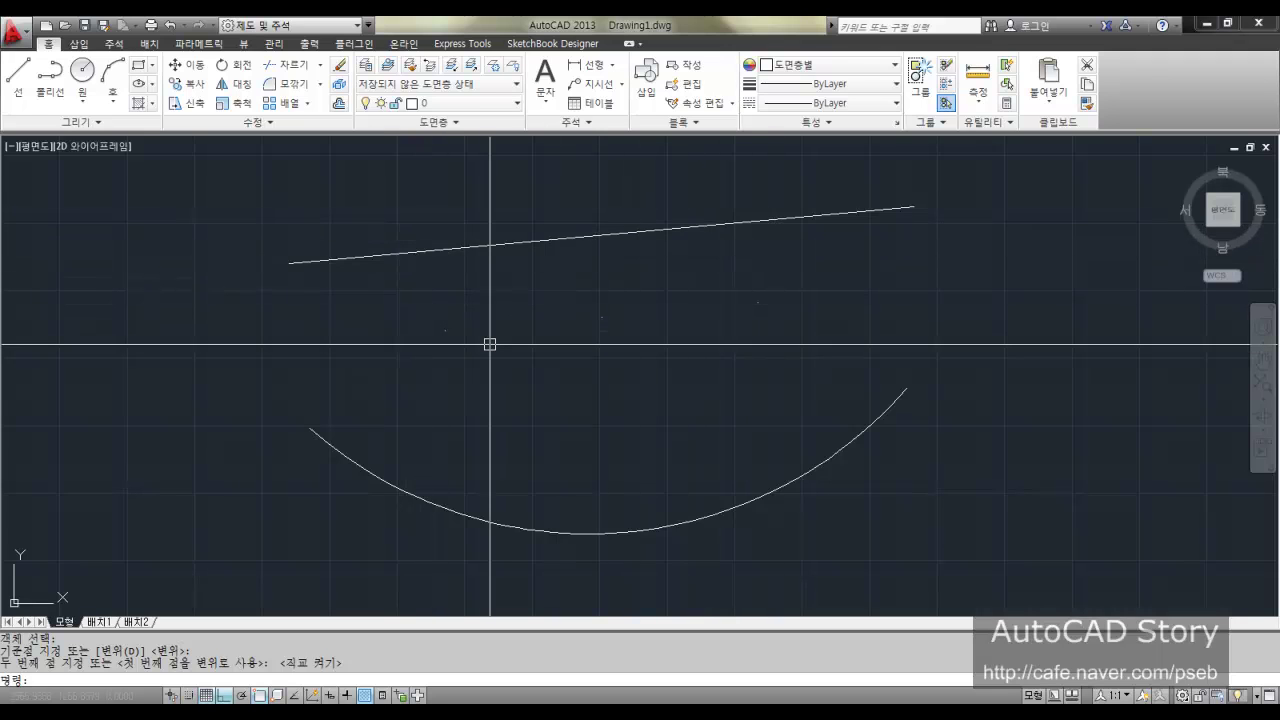
Step: Erase the three division points left between the line and the arc
type("e")
key("space")
left_click(809, 354)
left_click(601, 296)
key("space")
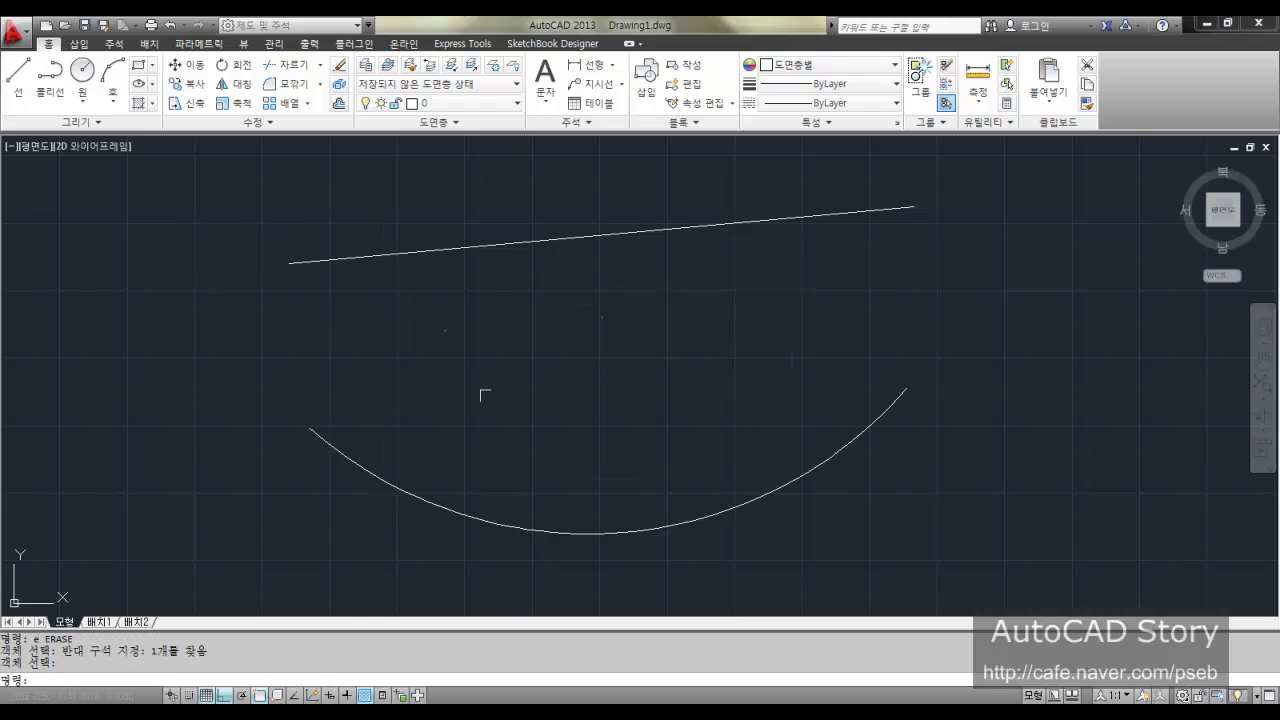
key("space")
left_click(480, 395)
left_click(410, 339)
key("space")
left_click(683, 377)
left_click(538, 276)
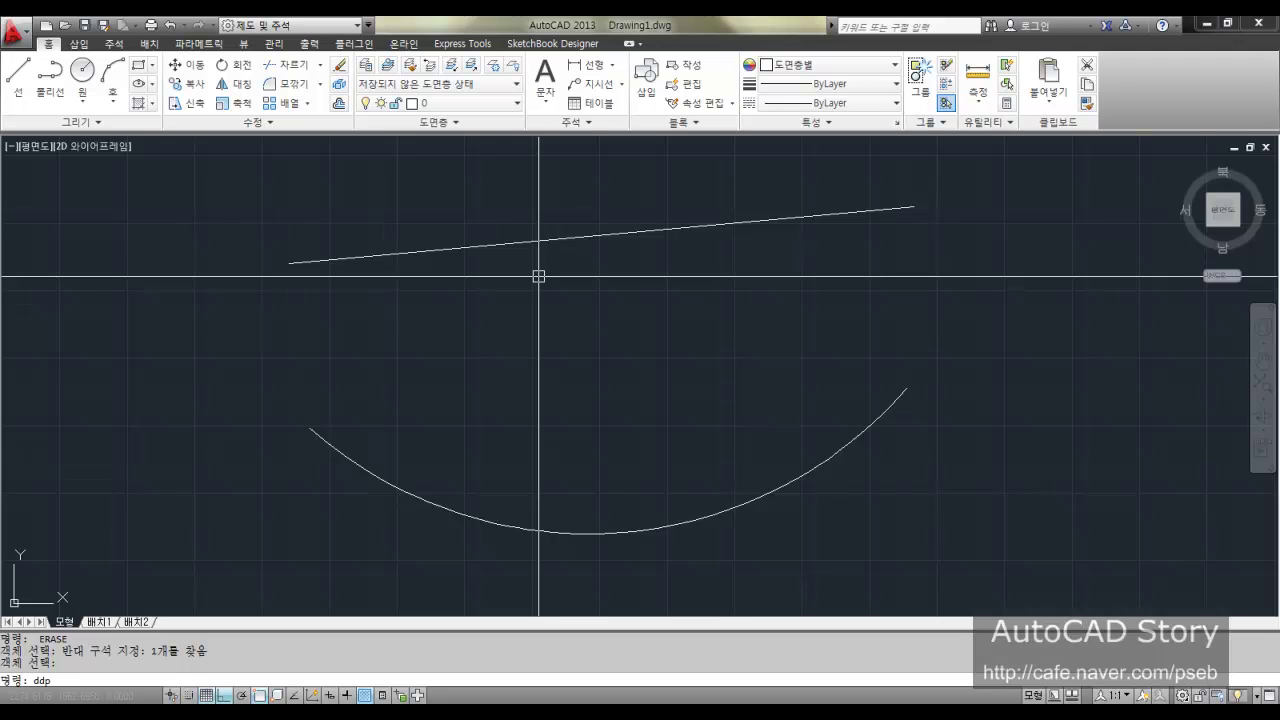
Step: Set the point style to the X symbol using ddptype
key("Return")
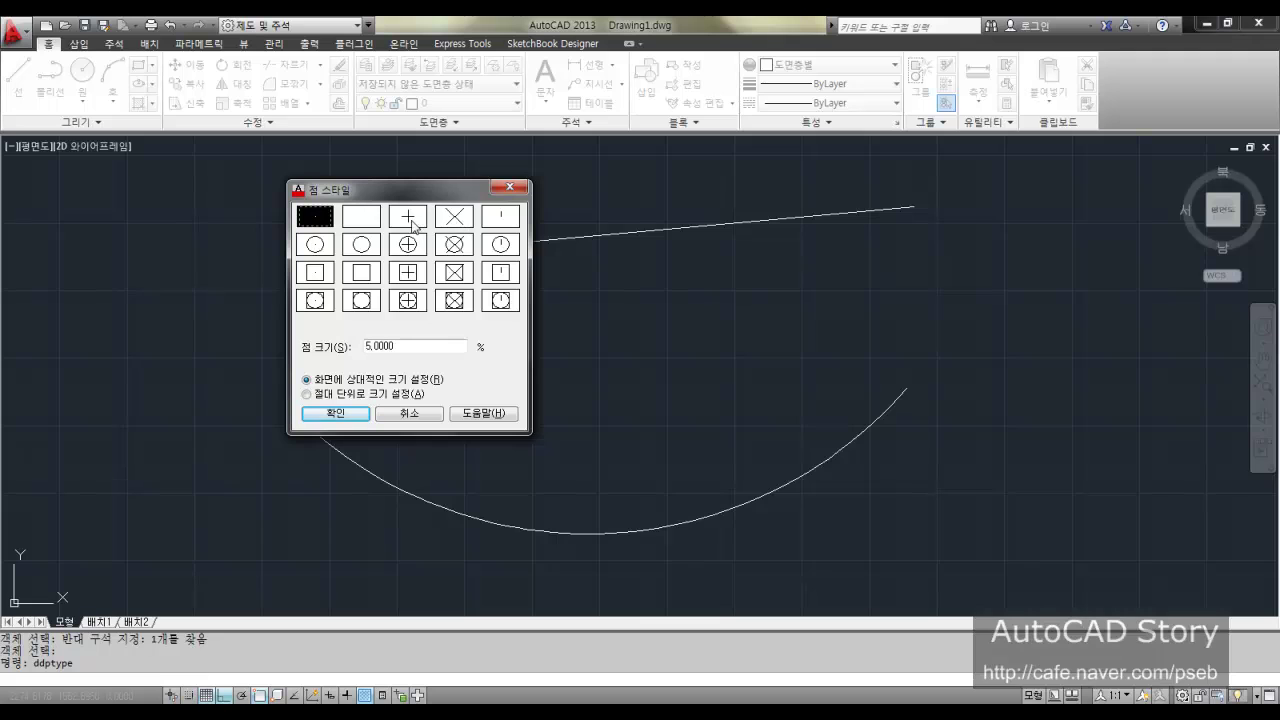
left_click(452, 222)
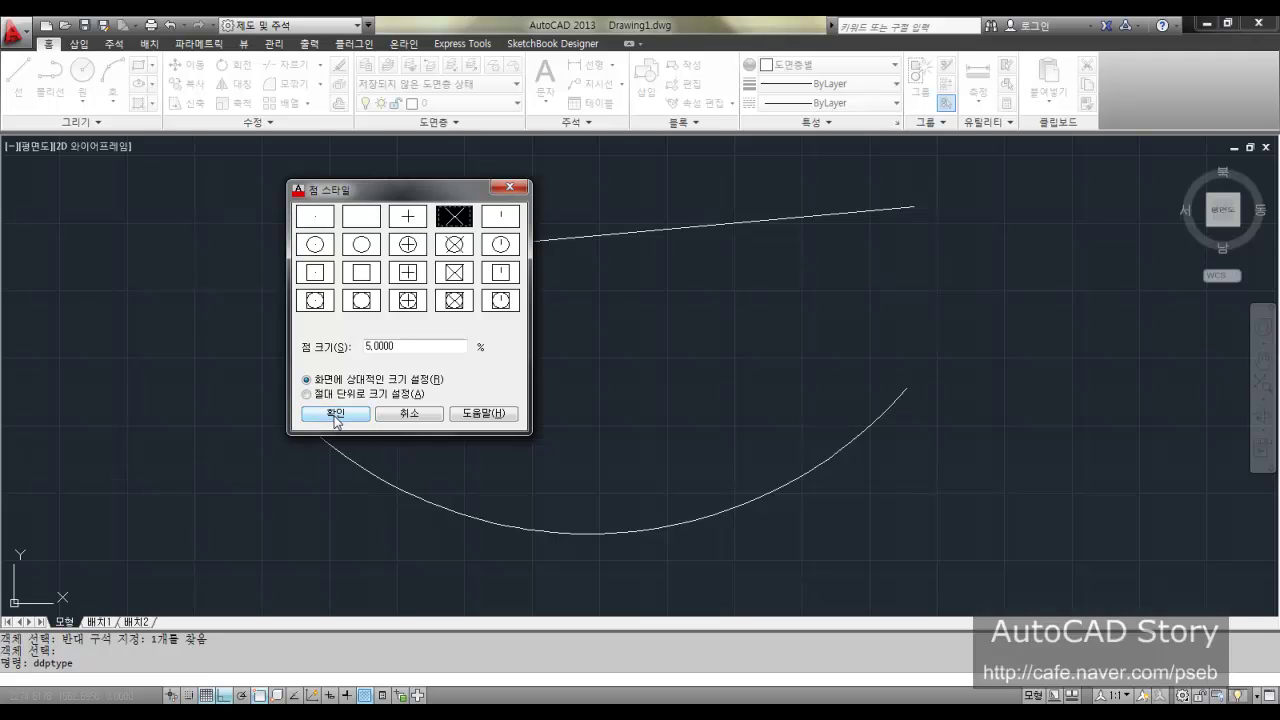
left_click(338, 413)
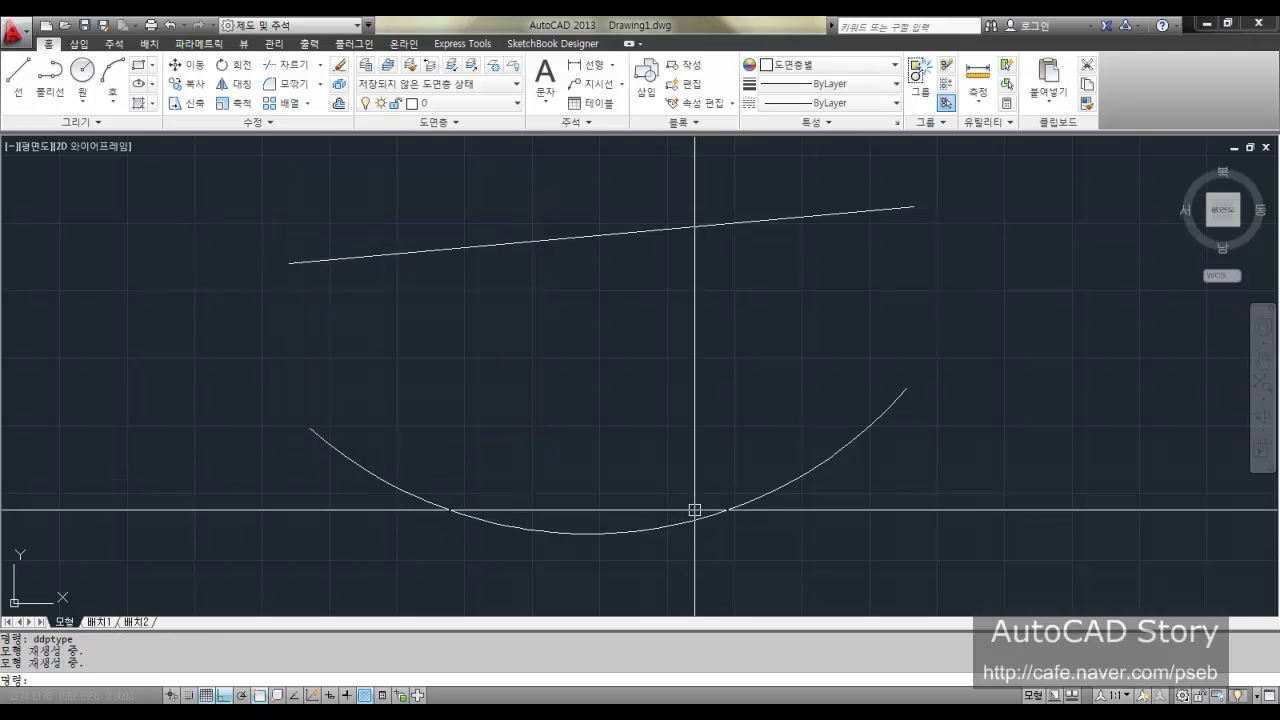
Step: Divide the slanted line into 4 equal segments with X-shaped point markers
type("div")
key("Return")
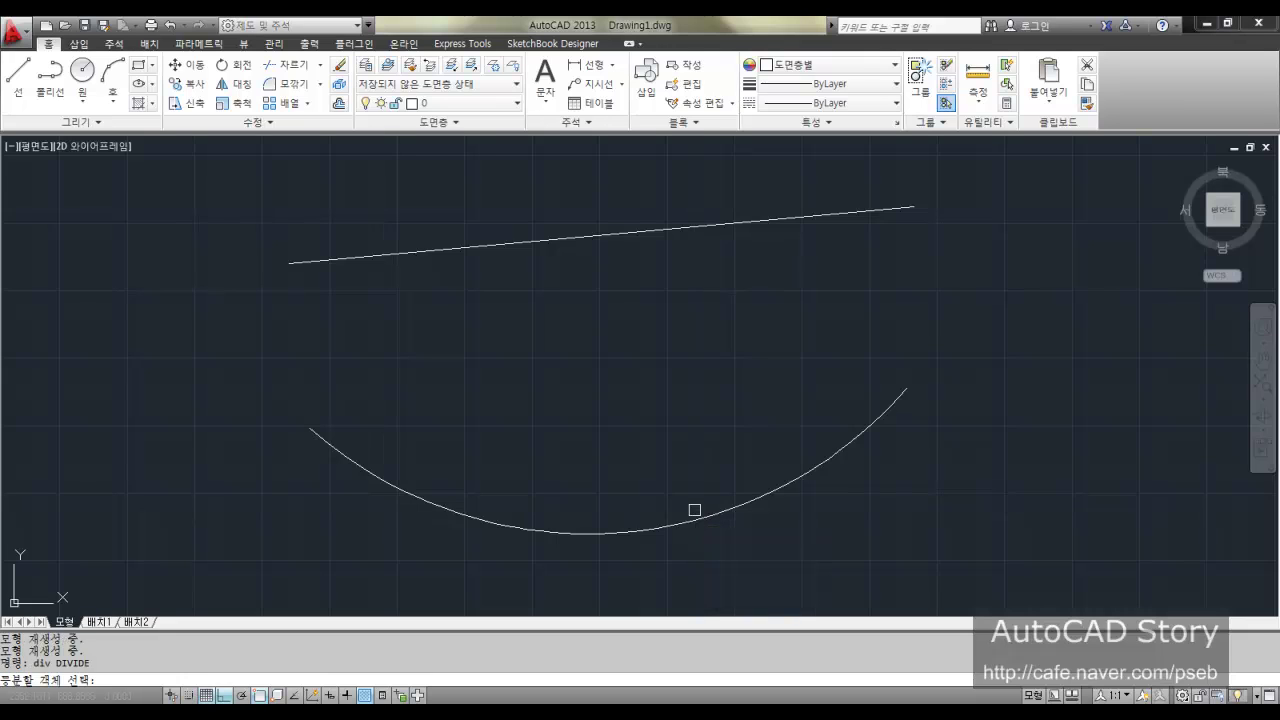
left_click(460, 247)
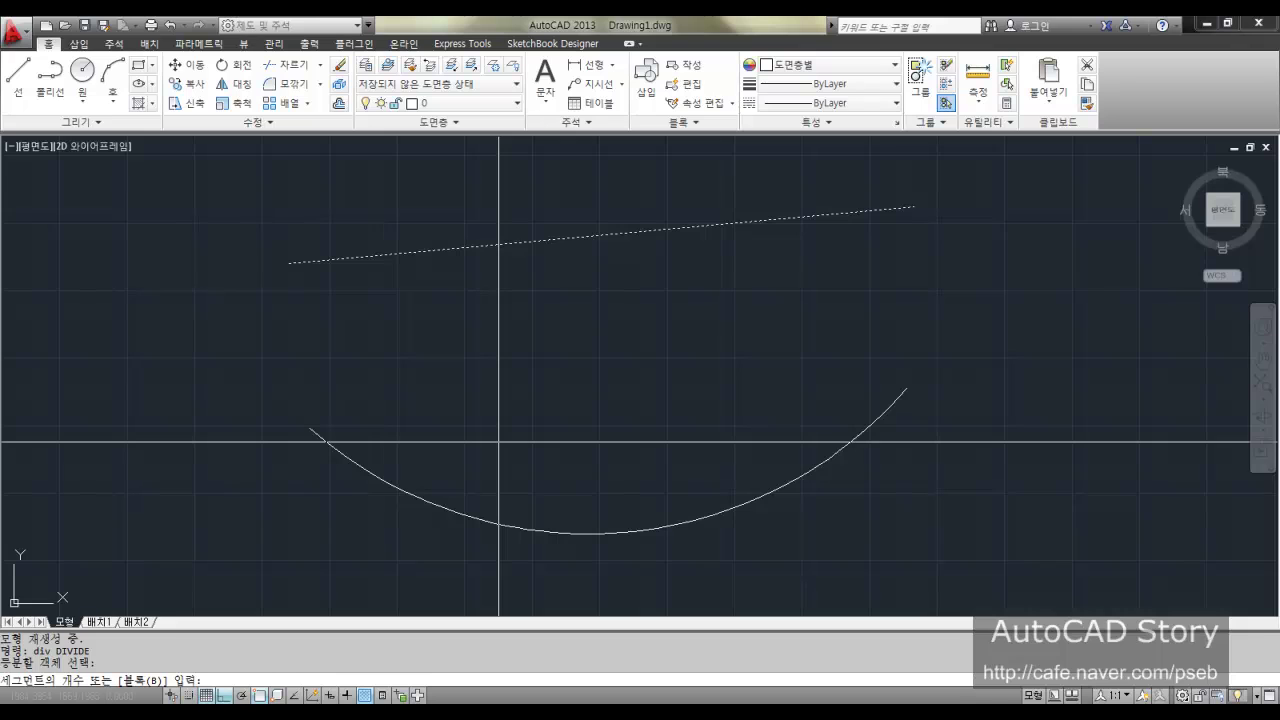
type("4")
key("Return")
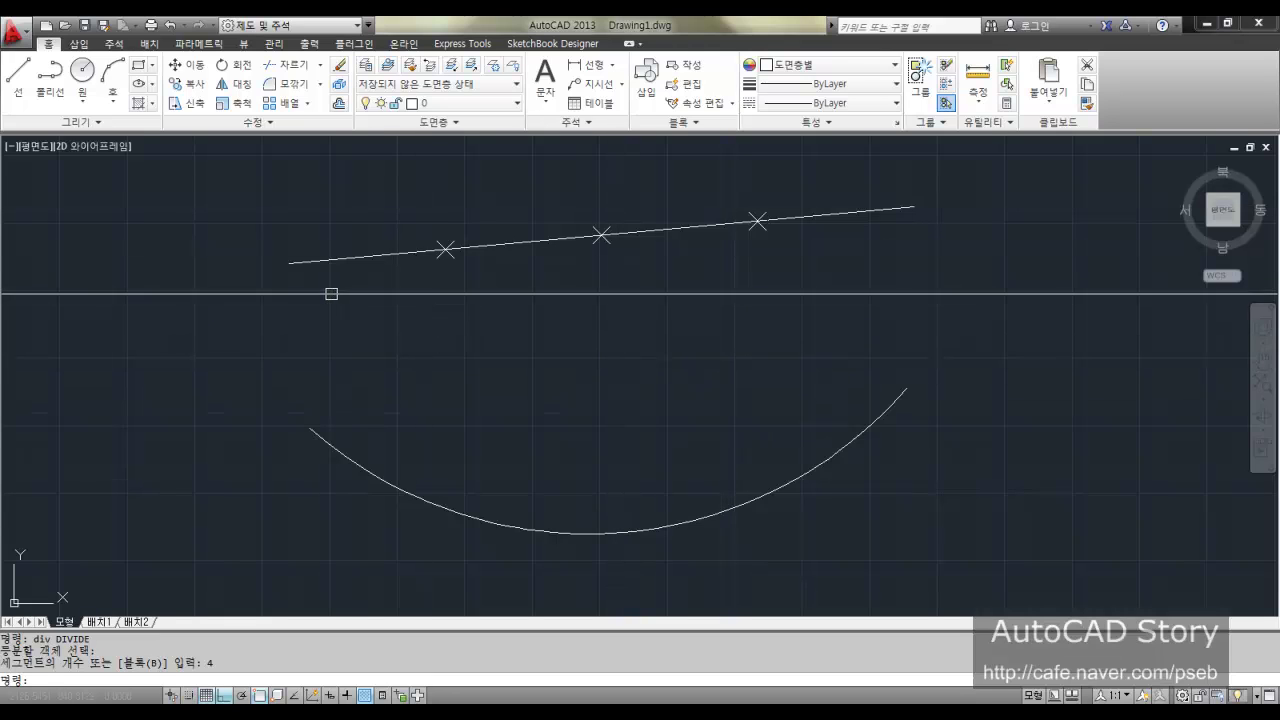
Step: Move the slanted line straight down off its X markers, and undo that move
type("m")
key("Return")
left_click(311, 262)
key("Return")
left_click(371, 295)
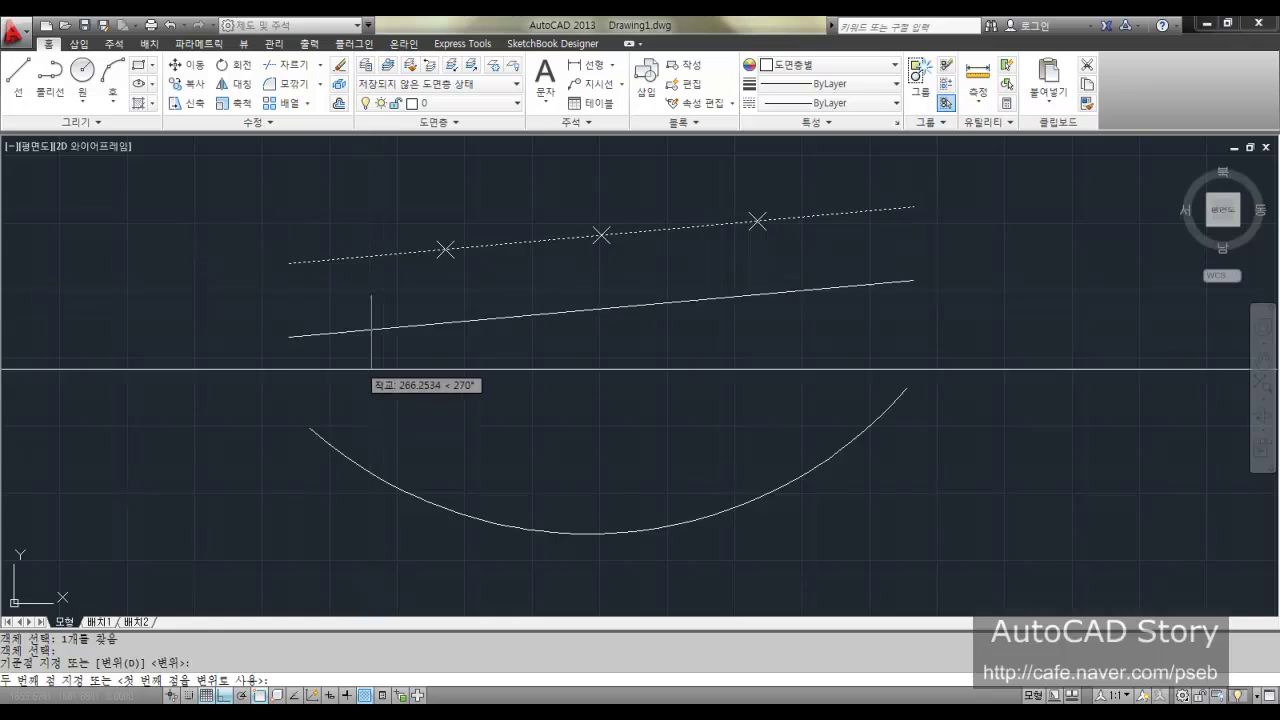
left_click(376, 389)
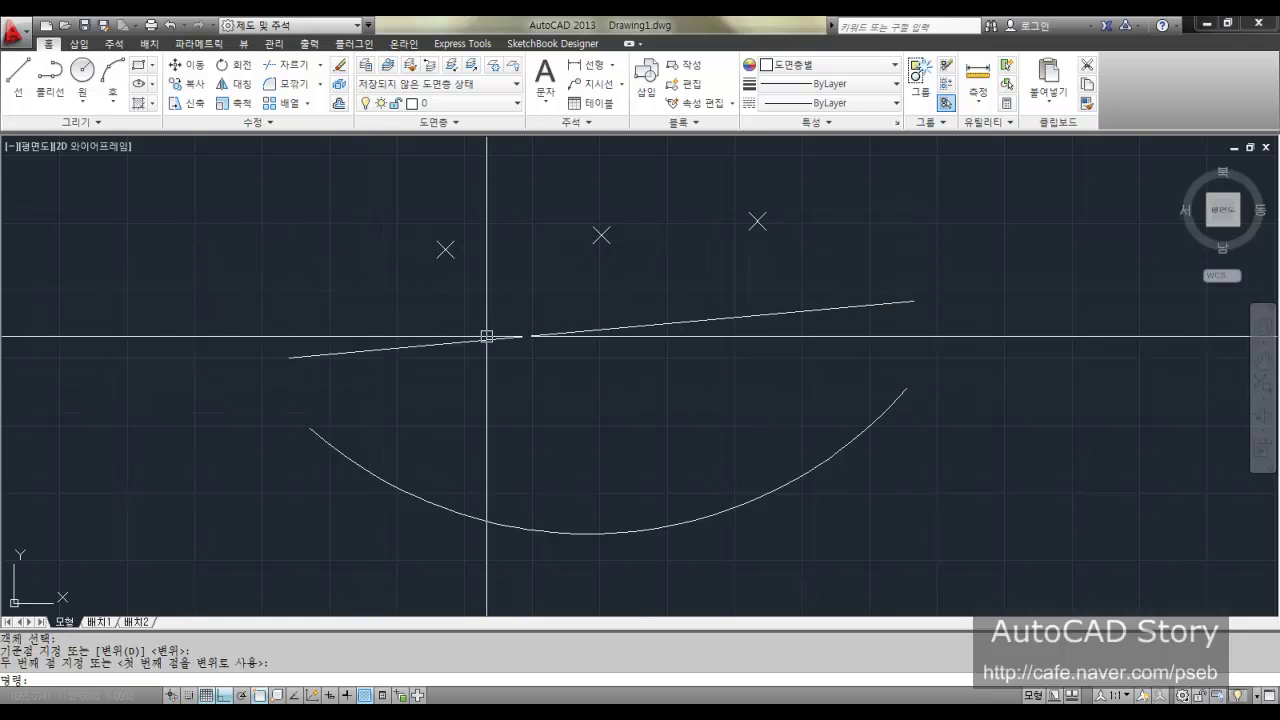
type("u")
key("Return")
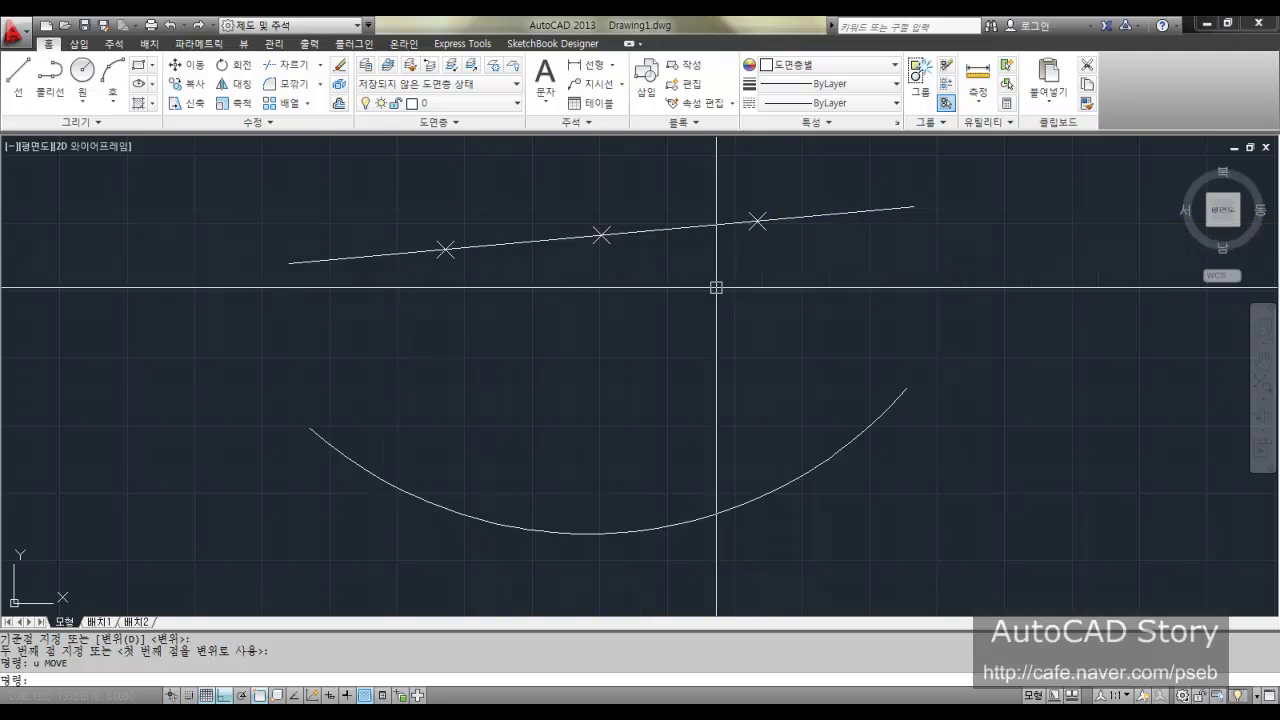
Step: Check the Node mode in the object snap settings without changing anything
type("os")
key("Return")
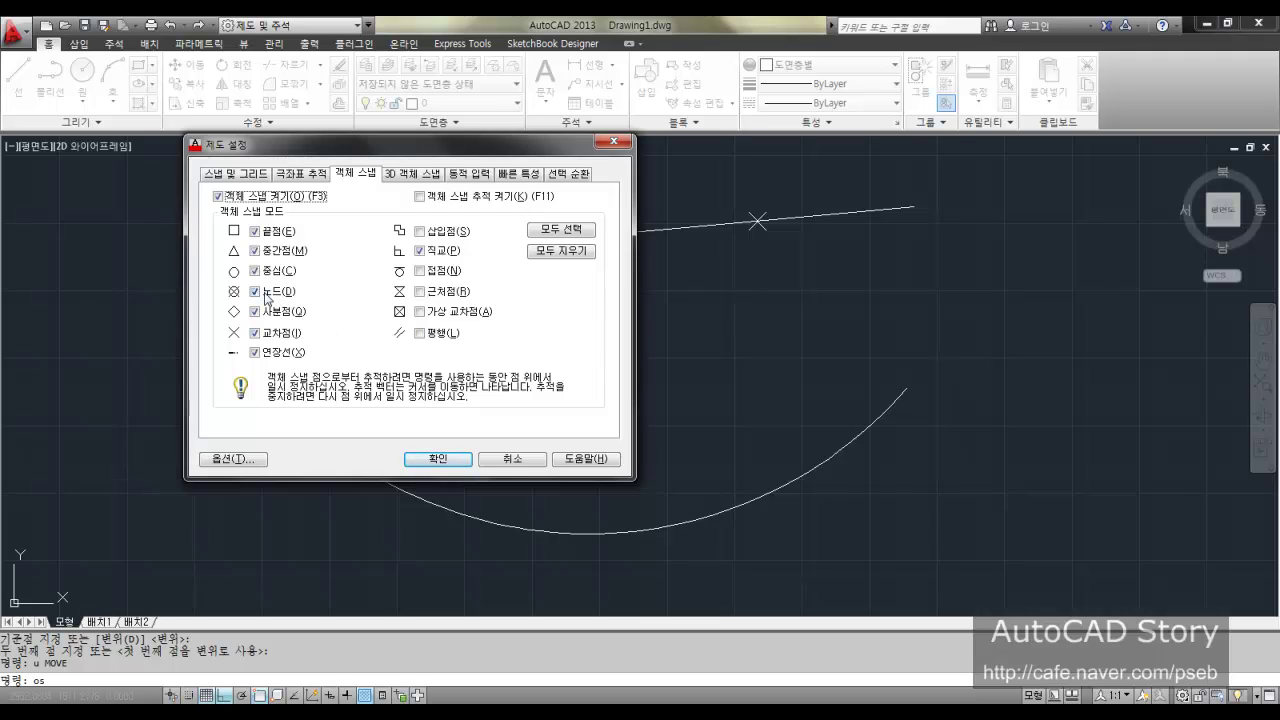
left_click(490, 461)
Step: Draw a zigzag of connected lines from the arc's right end, alternating between the line's division points and the arc, ending at the leftmost point
type("l")
key("Return")
left_click(909, 387)
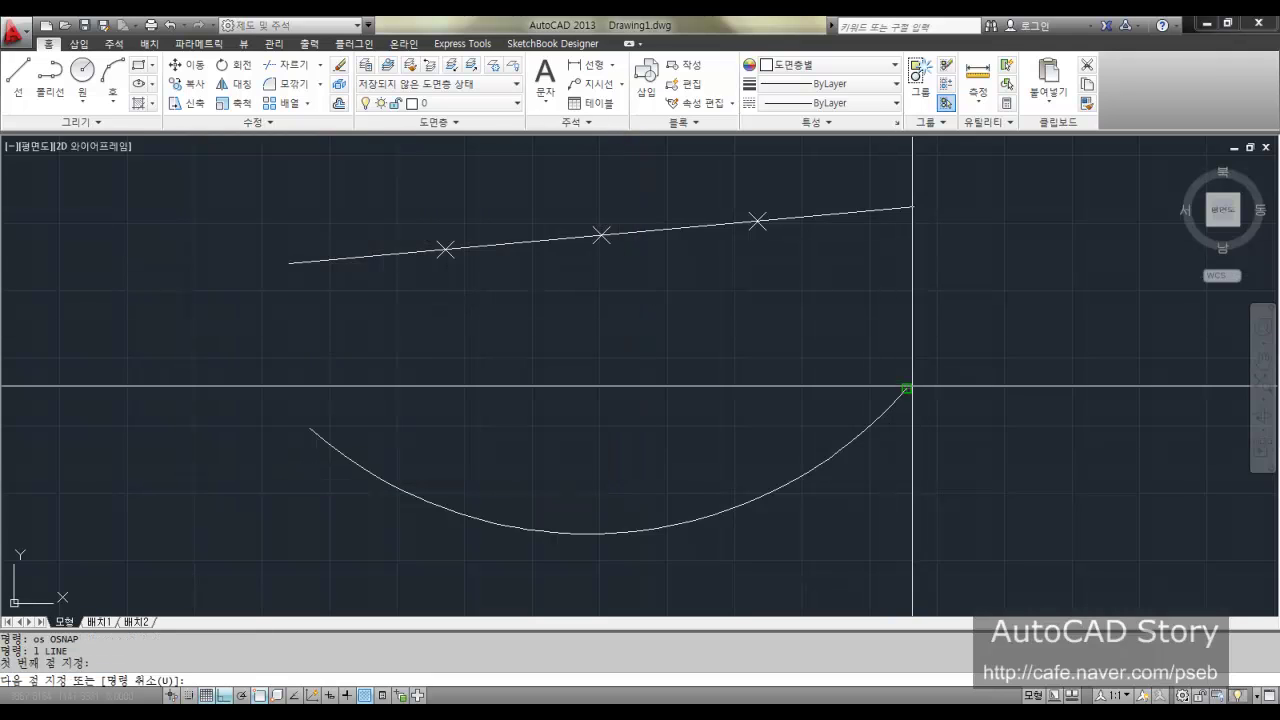
left_click(757, 219)
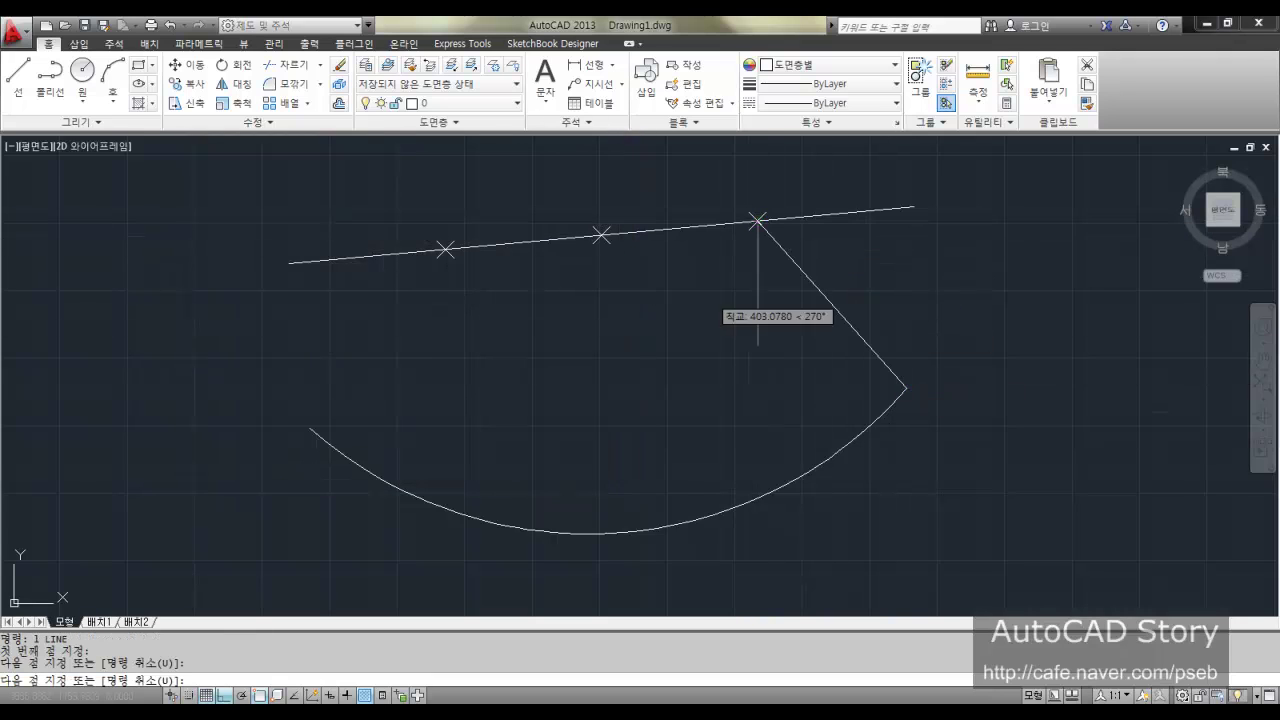
left_click(617, 532)
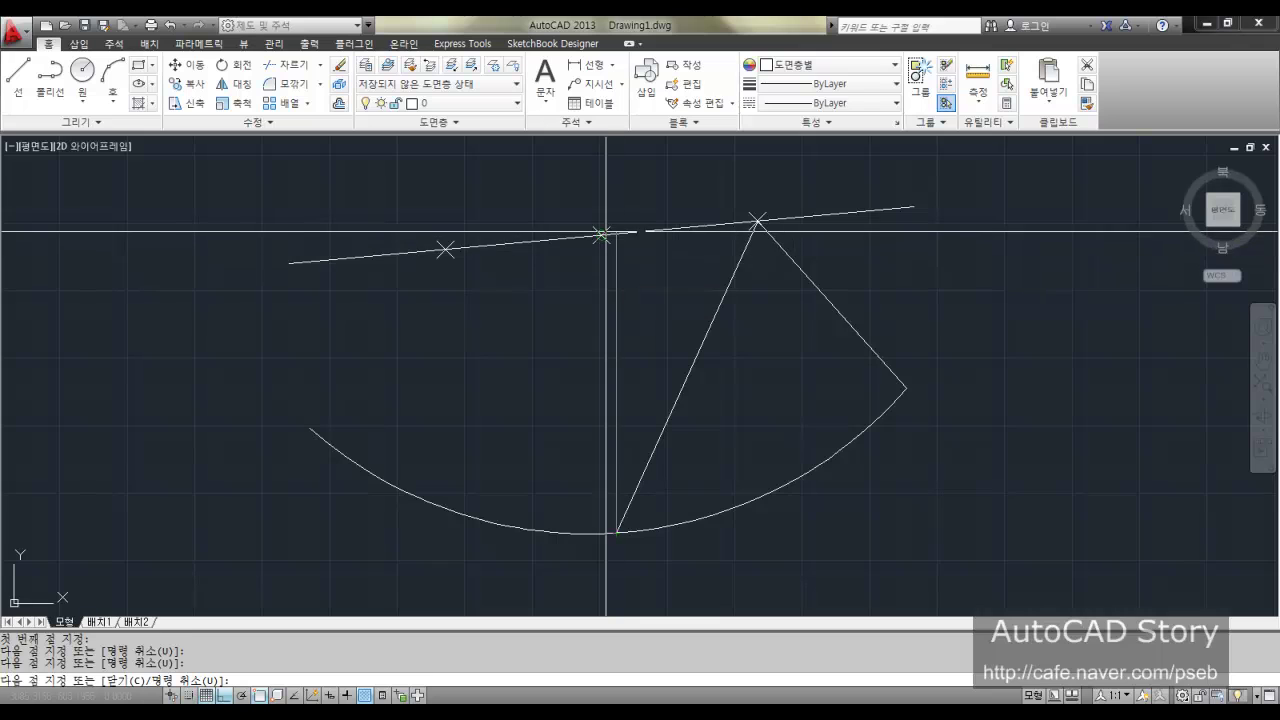
left_click(601, 235)
left_click(310, 428)
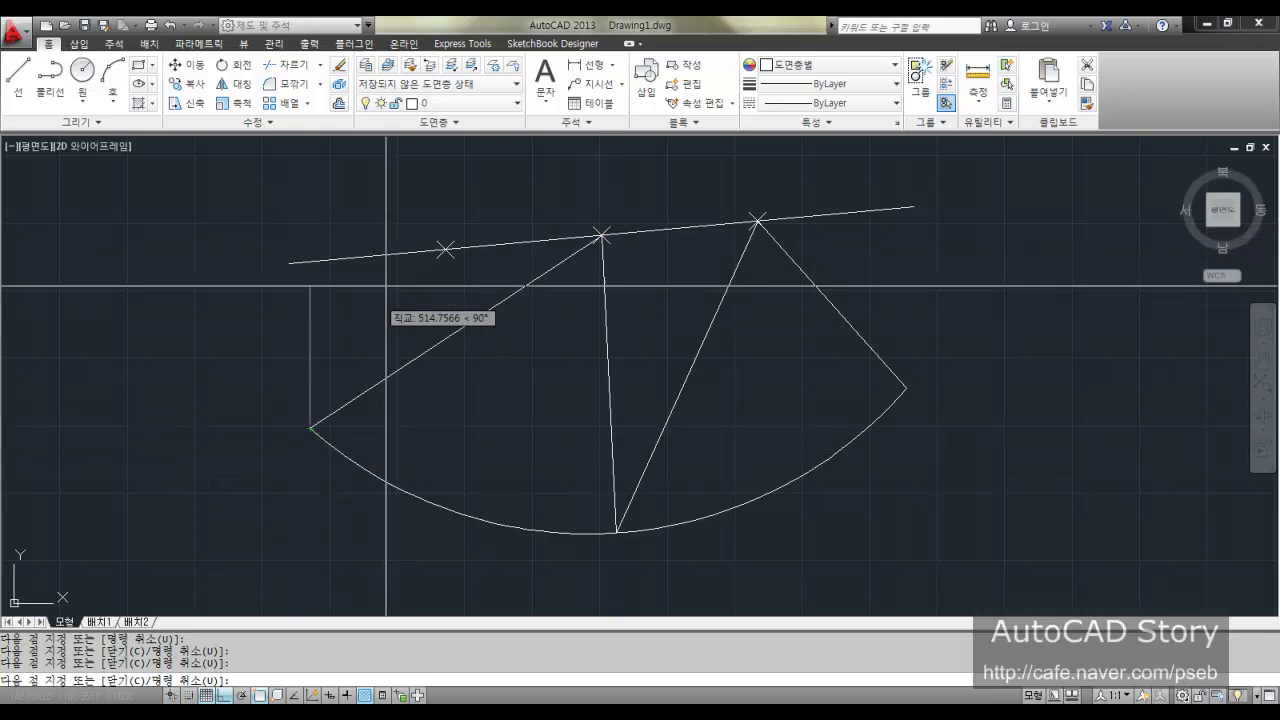
left_click(446, 249)
key("Return")
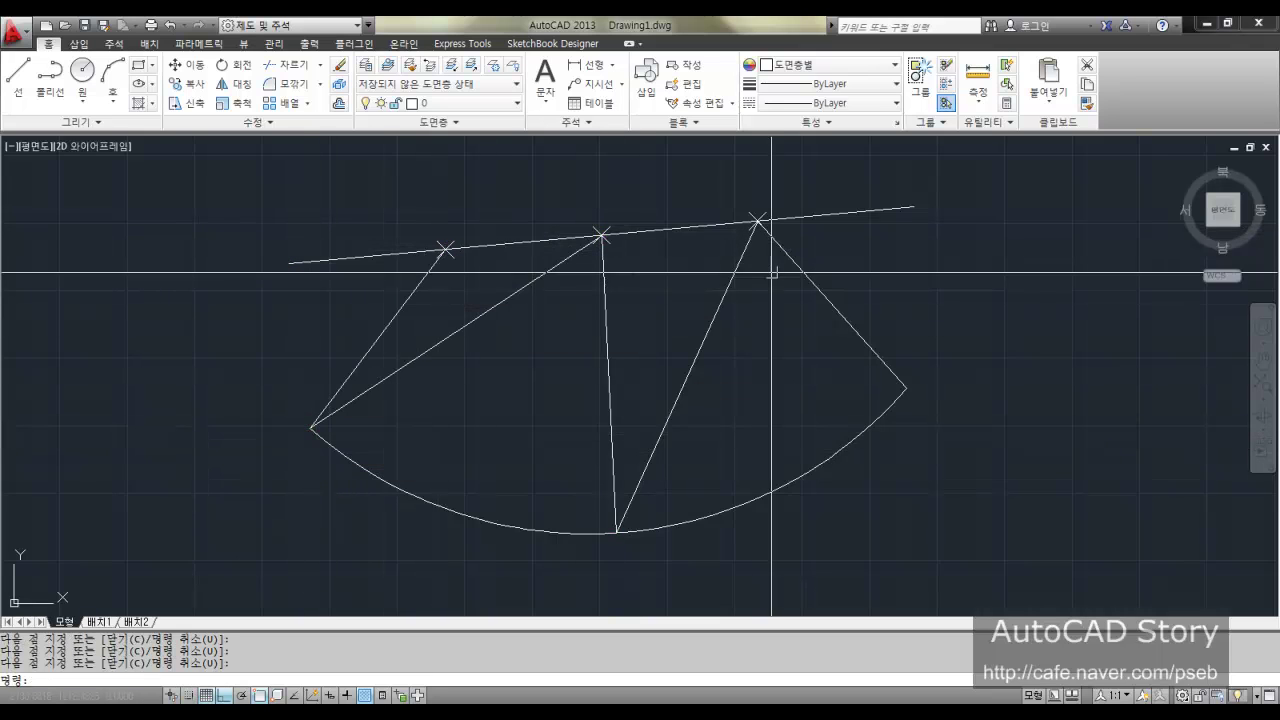
Step: Erase the five zigzag lines between the slanted line and the arc
type("e")
key("Return")
left_click(965, 279)
left_click(349, 364)
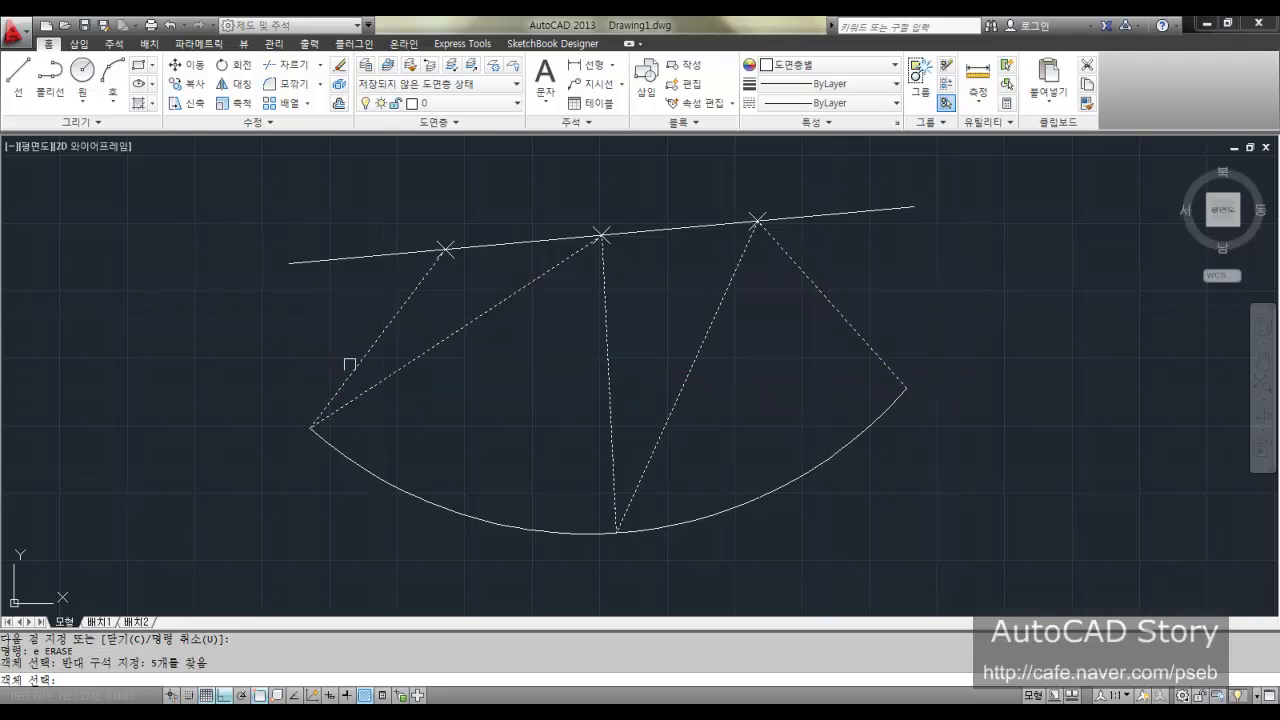
key("Return")
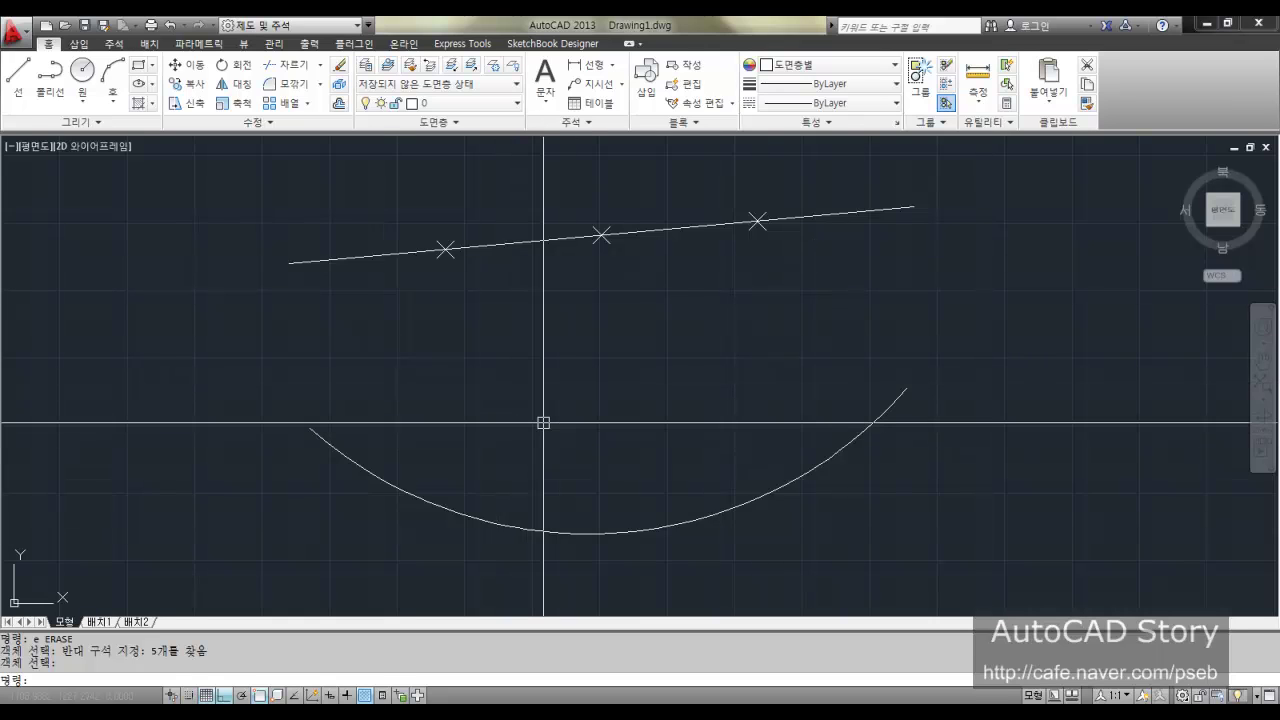
Step: Divide the arc into 5 equal segments with DIVIDE
type("div")
key("Return")
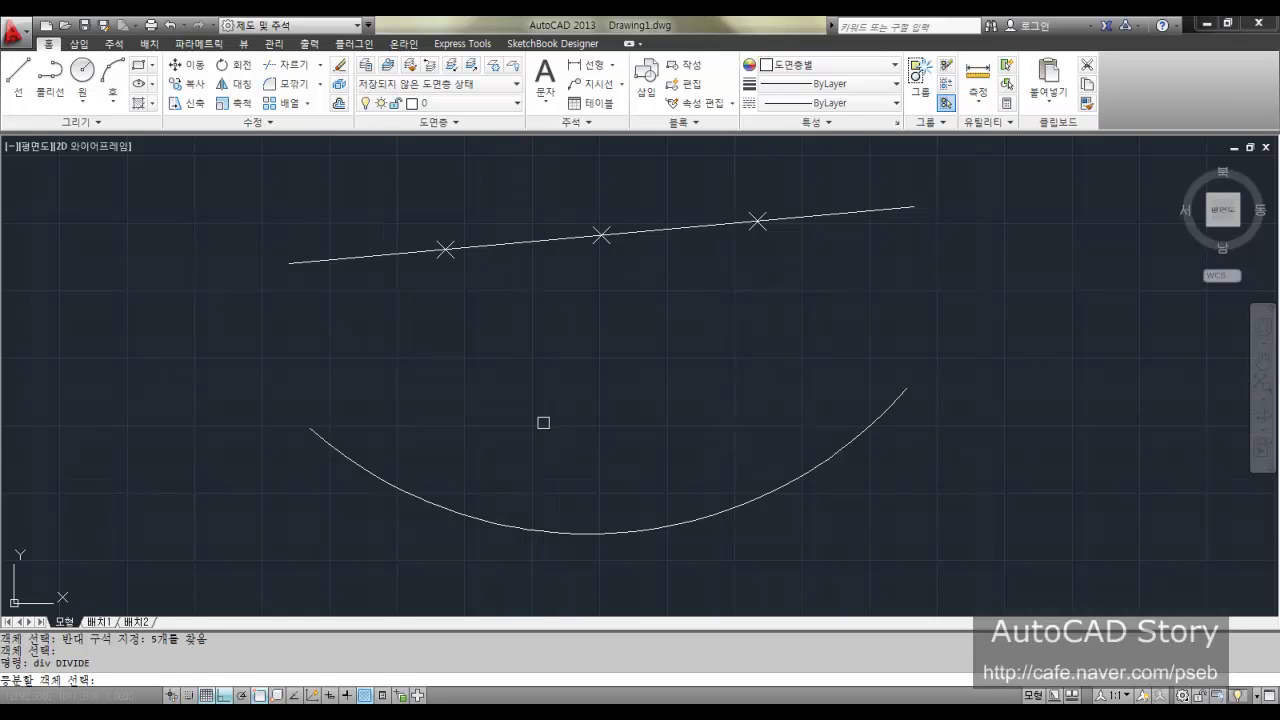
left_click(412, 491)
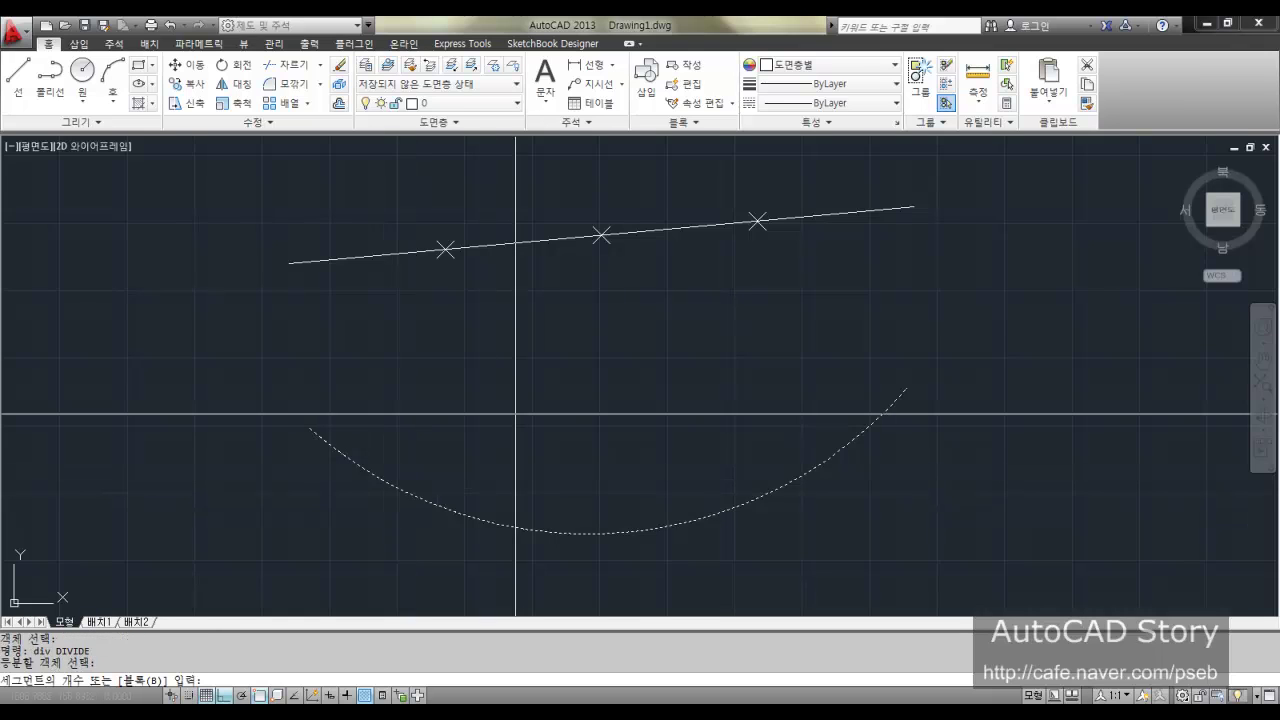
type("5")
key("Return")
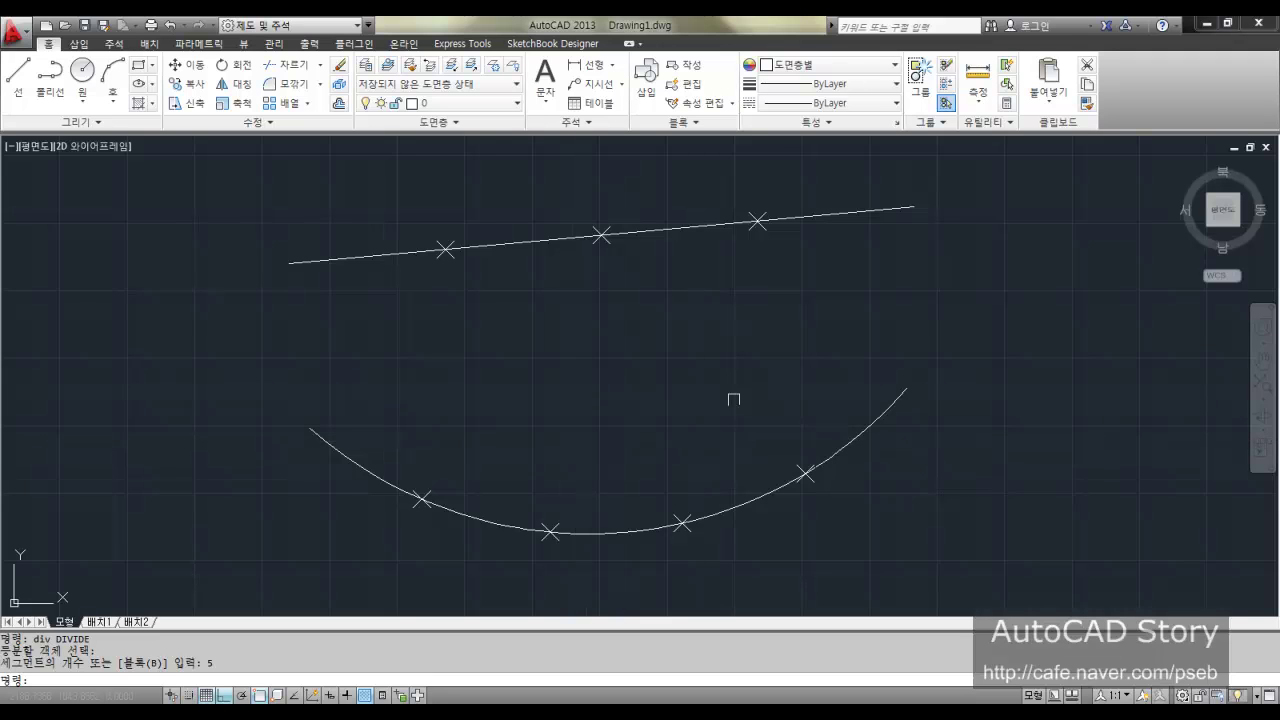
Step: Erase the arc and the slanted line together with all their division points
type("e")
key("Return")
left_click(876, 544)
left_click(170, 388)
key("Return")
type("e")
key("Return")
left_click(808, 268)
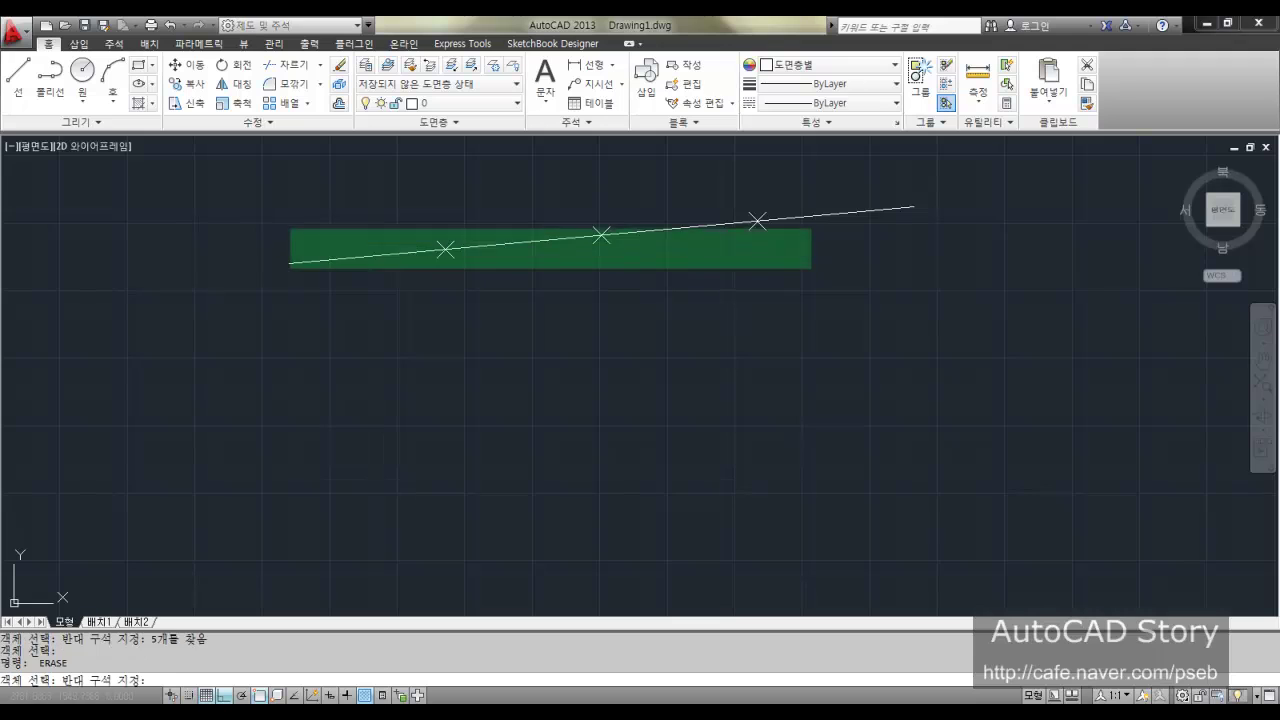
left_click(290, 230)
key("Return")
Step: Draw a horizontal line across the upper middle of the empty drawing area
type("l")
key("Return")
left_click(272, 328)
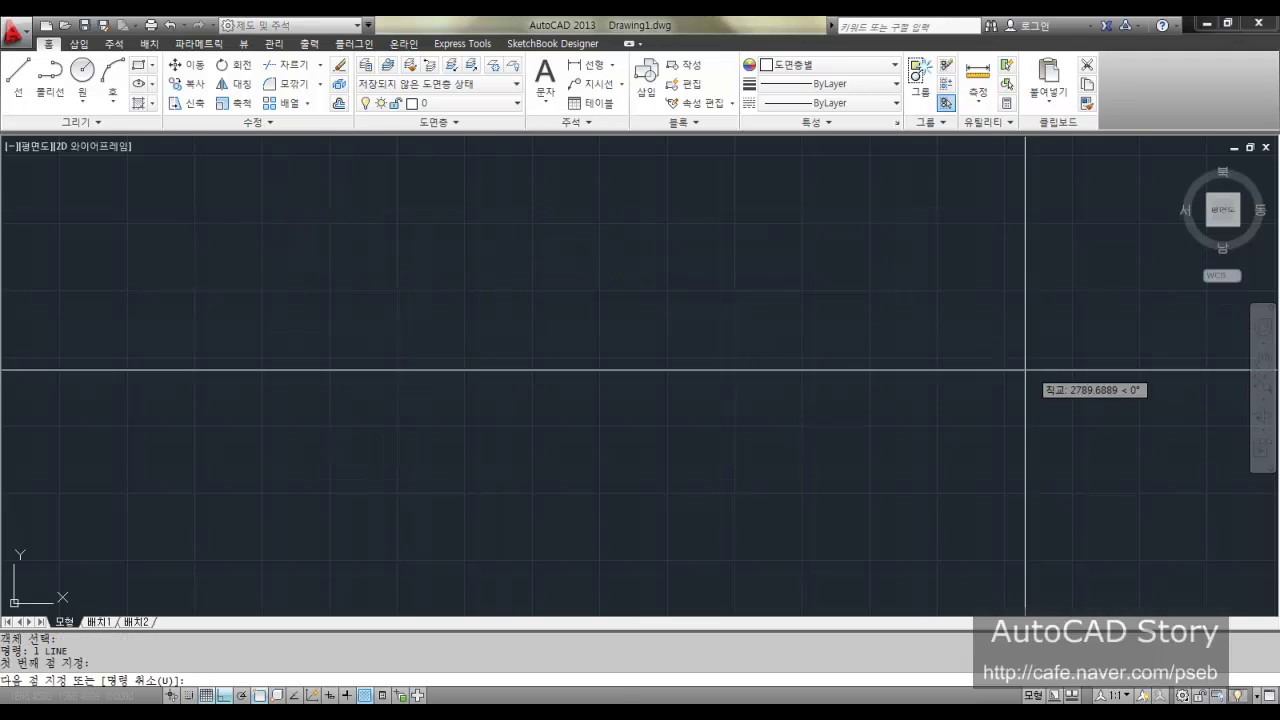
left_click(987, 374)
key("Return")
Step: Copy the horizontal line straight down to make a second, parallel line below it
type("co")
key("Return")
left_click(900, 391)
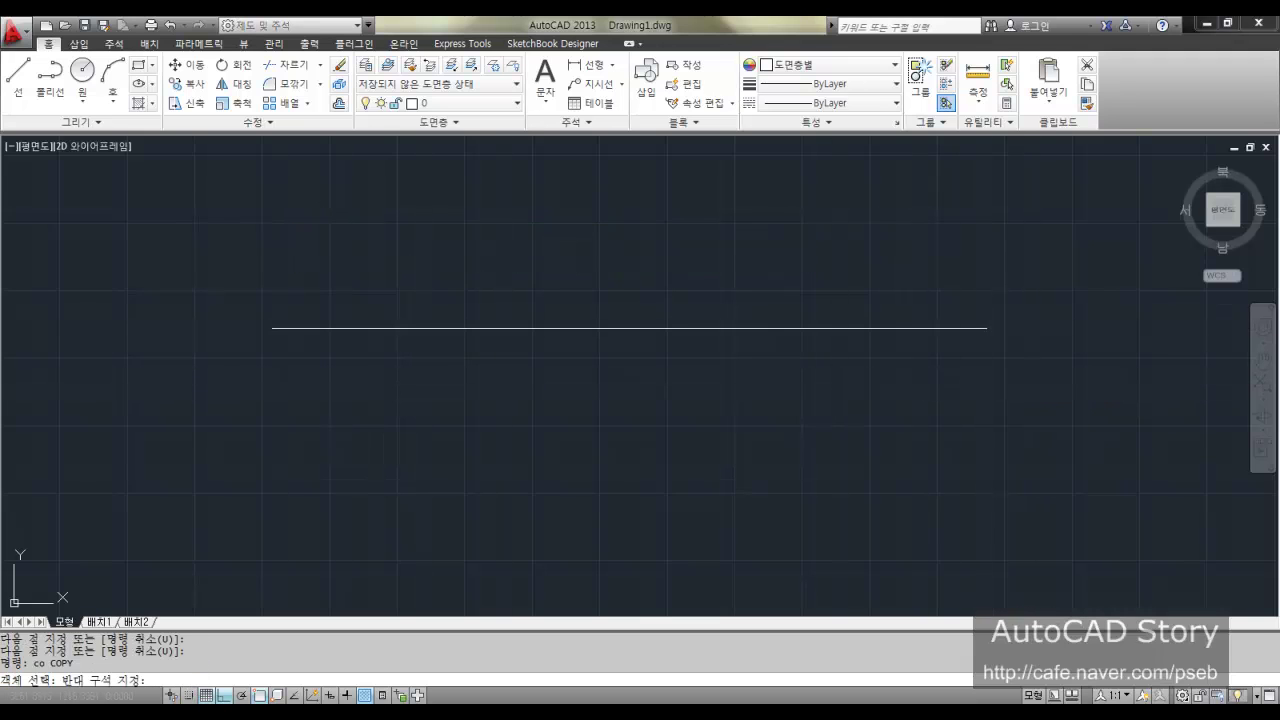
left_click(725, 216)
key("Return")
left_click(701, 213)
left_click(753, 391)
key("Return")
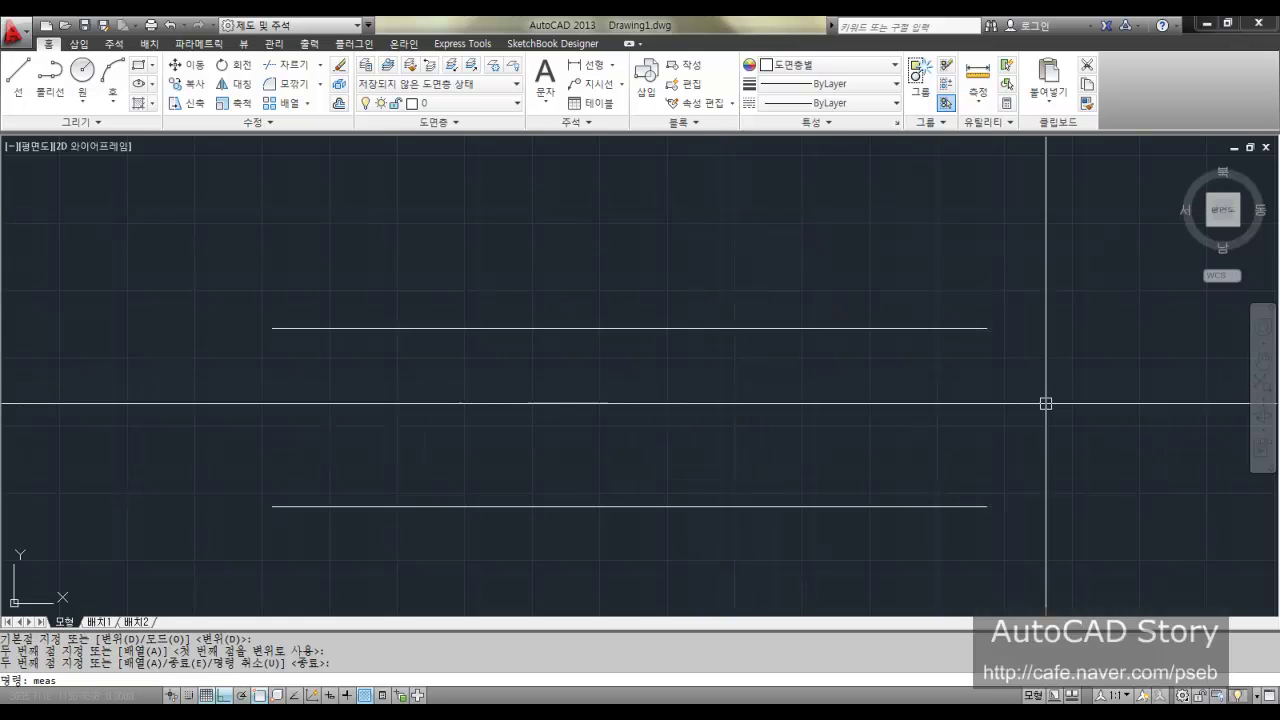
Step: Try to place points at intervals of 70 along the upper line with MEASURE, and undo it
type("re")
key("Return")
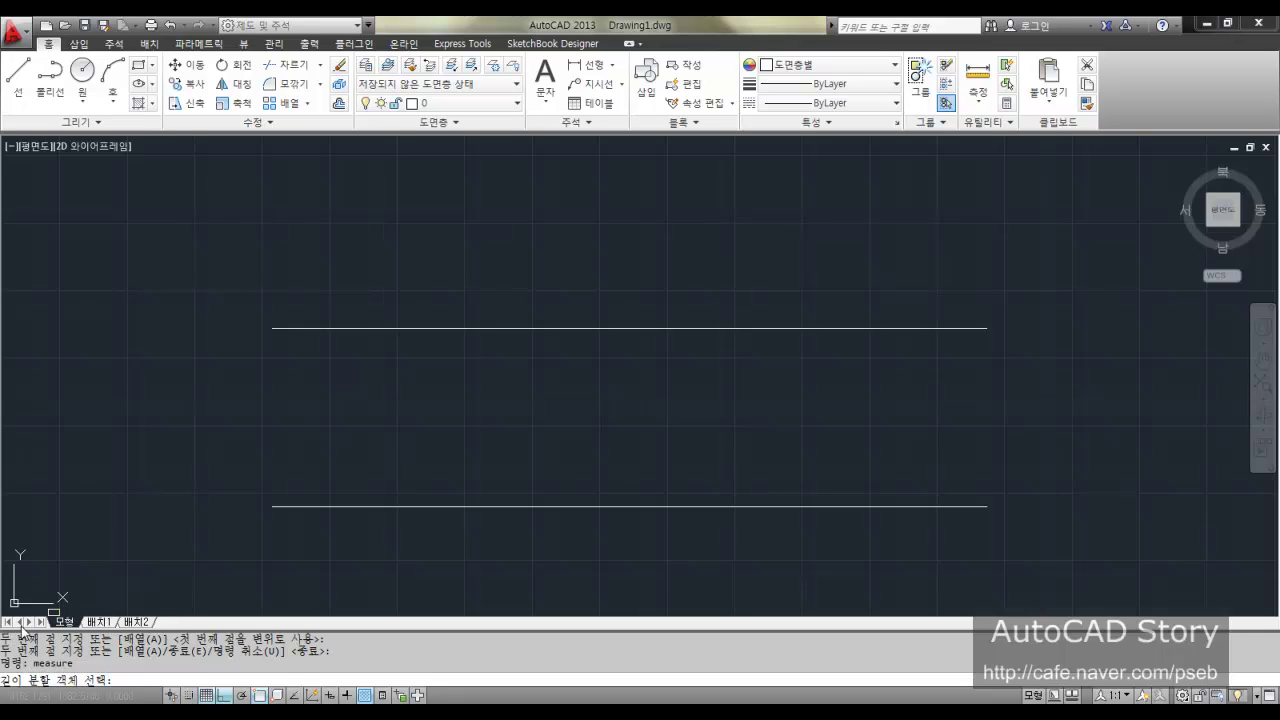
left_click(378, 327)
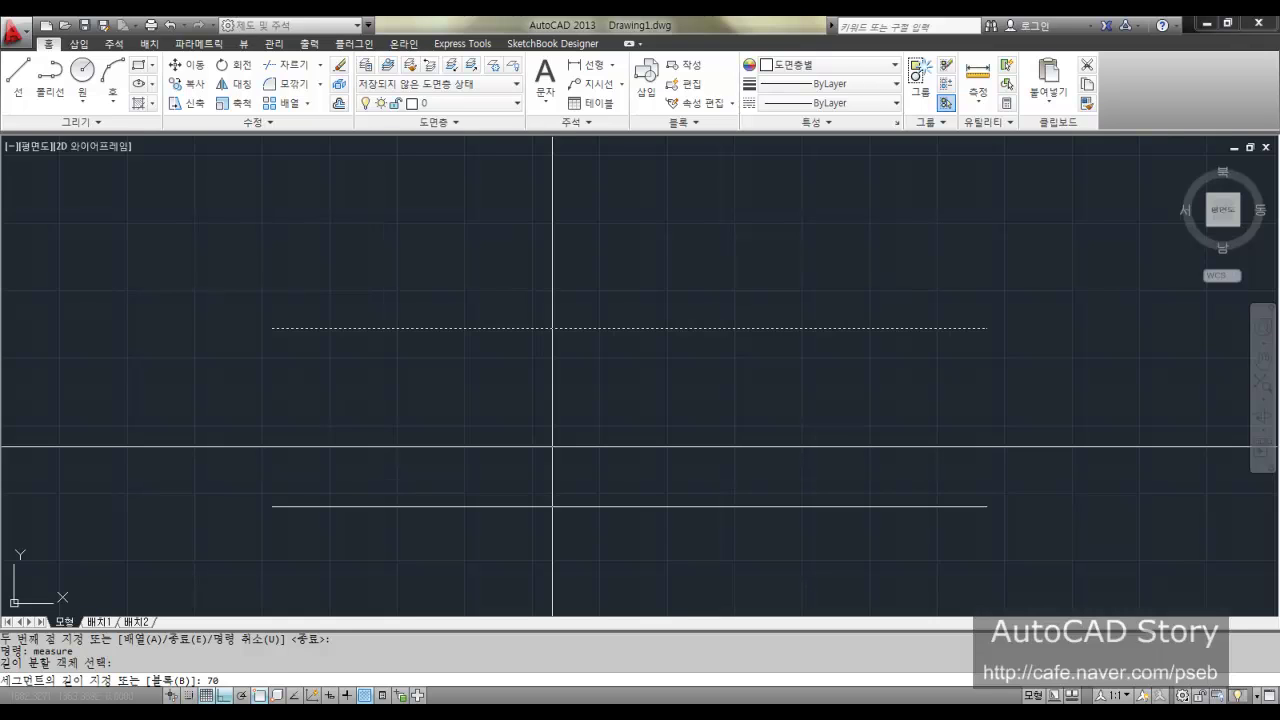
key("Return")
type("u")
key("Return")
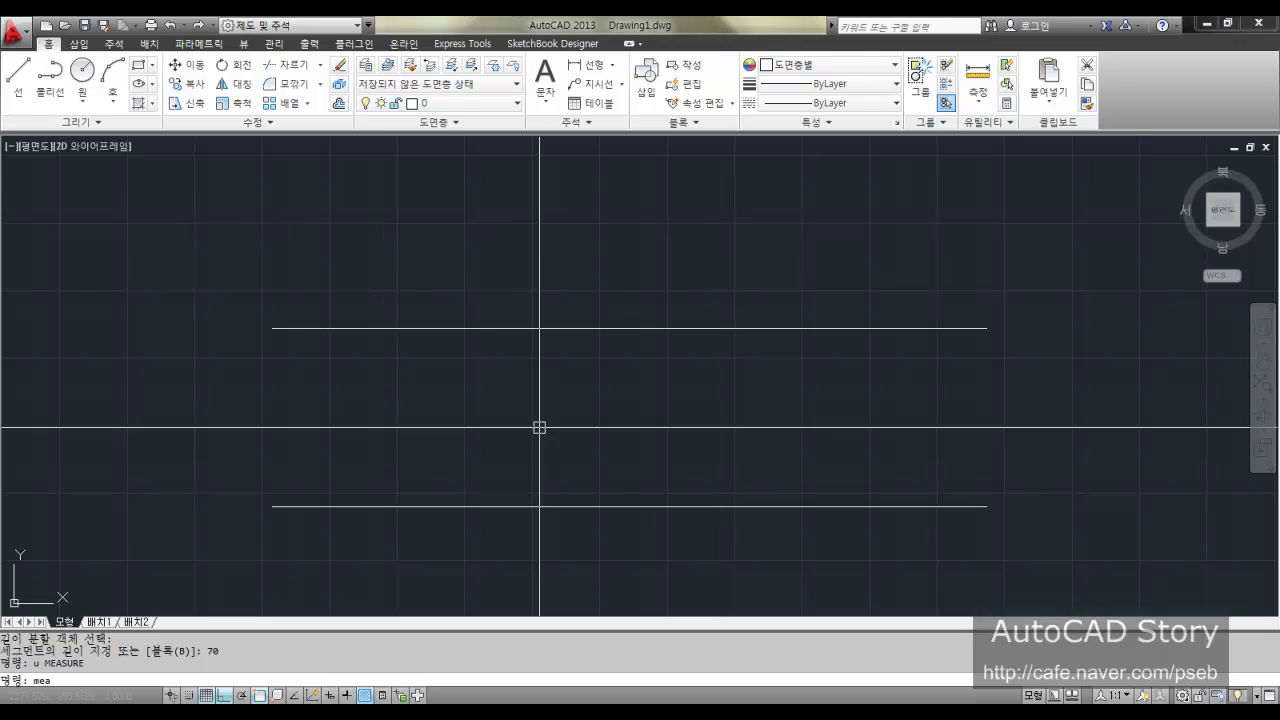
Step: Place points at intervals of 500 along the upper line with MEASURE, starting from its left end
type("measure")
key("Return")
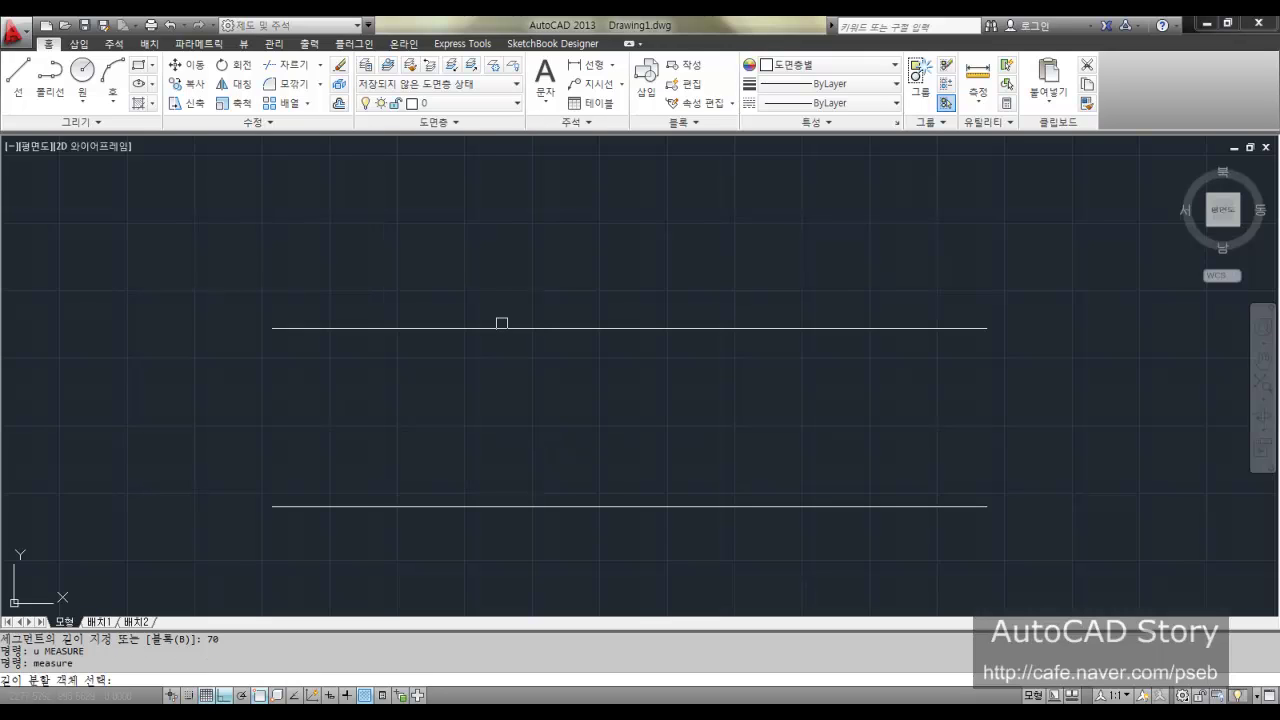
left_click(449, 328)
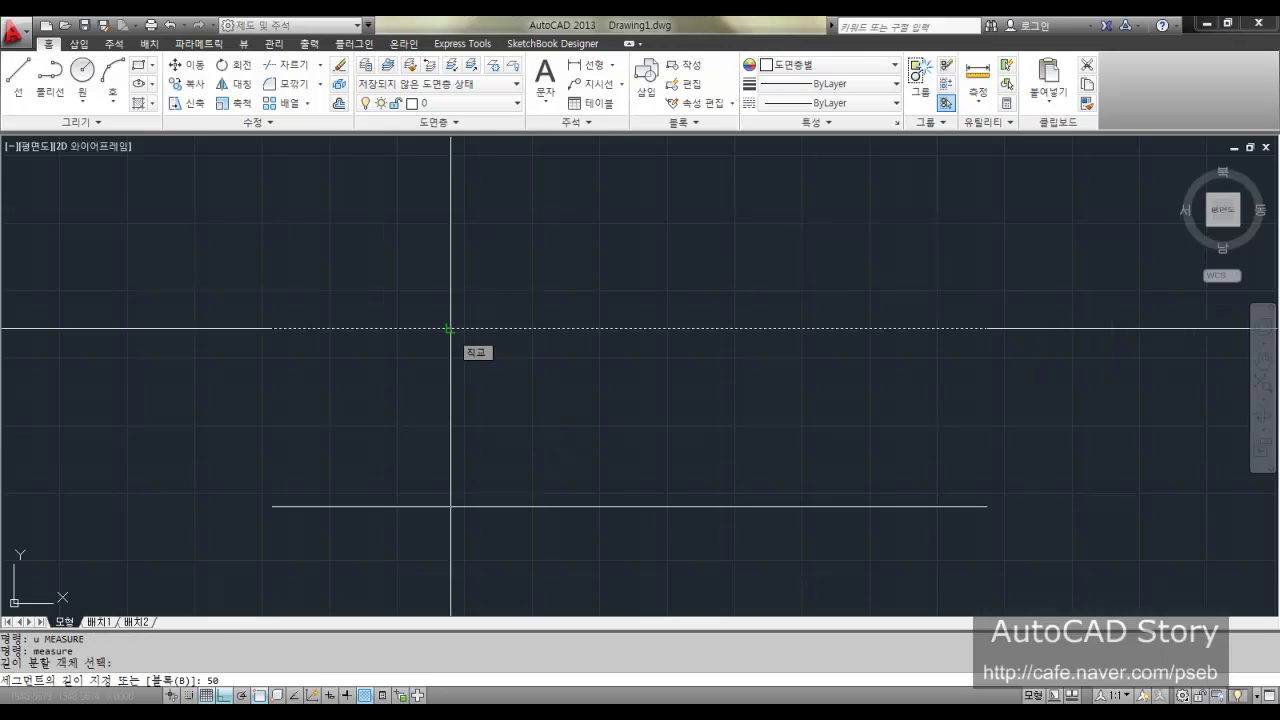
type("500")
key("Return")
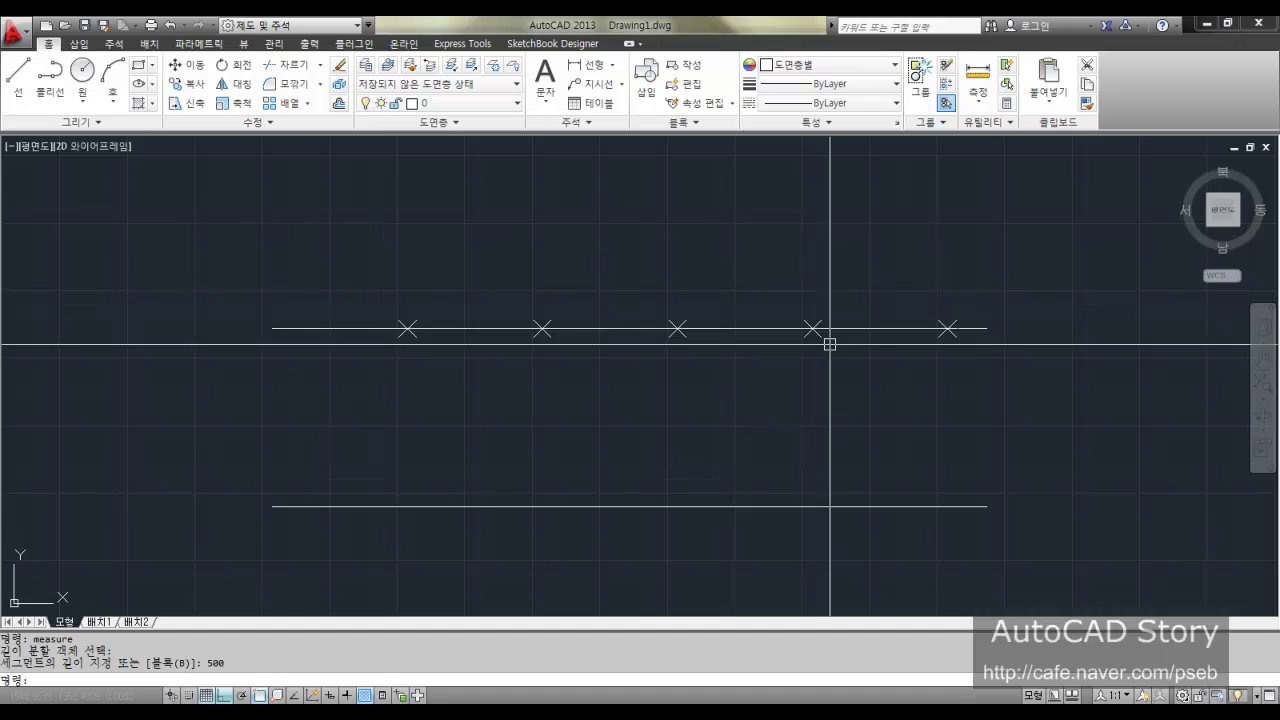
Step: Place points at intervals of 500 along the lower line with MEASURE, starting from its right end
key("Return")
left_click(953, 506)
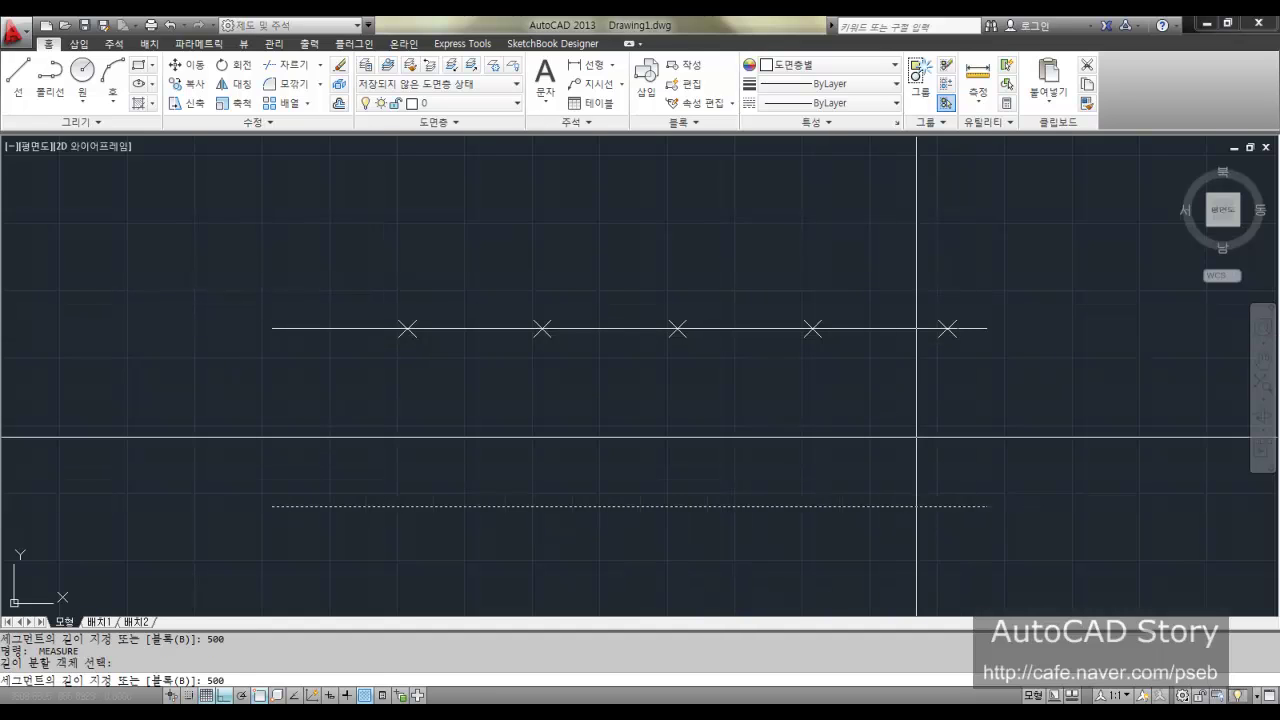
type("500")
key("Return")
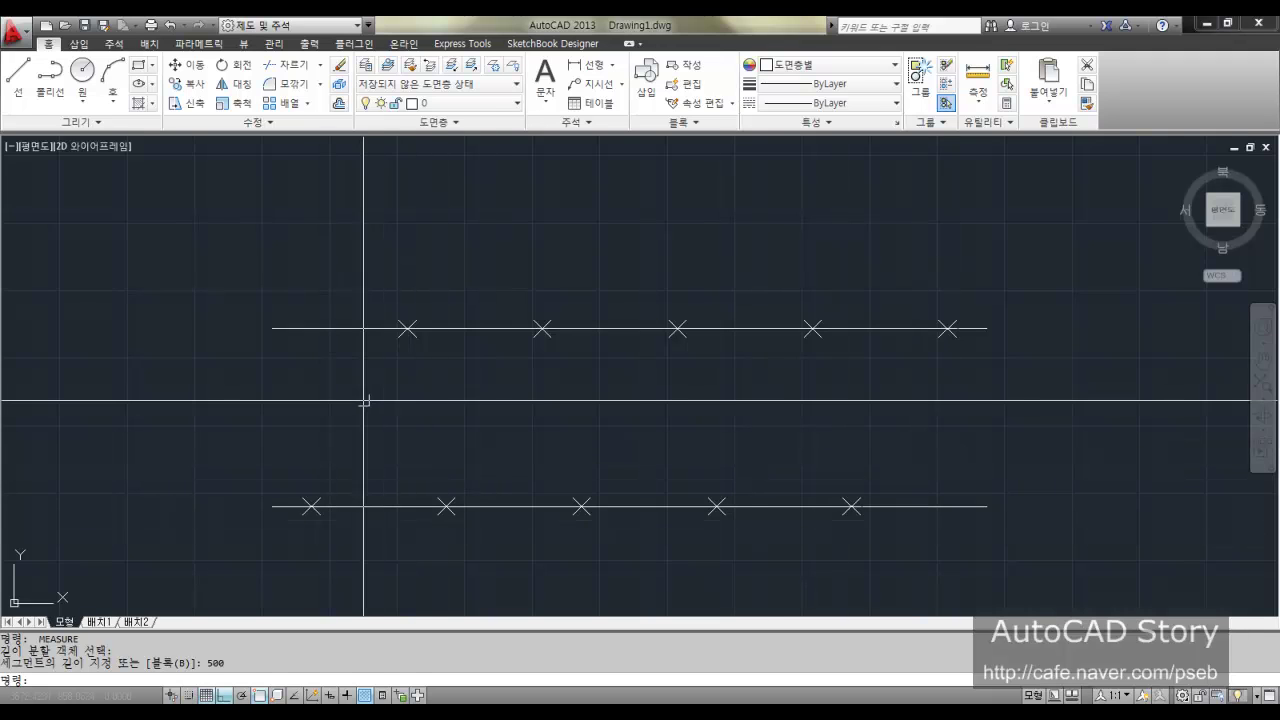
Step: Undo the MEASURE points on both horizontal lines
type("u")
key("Return")
key("Return")
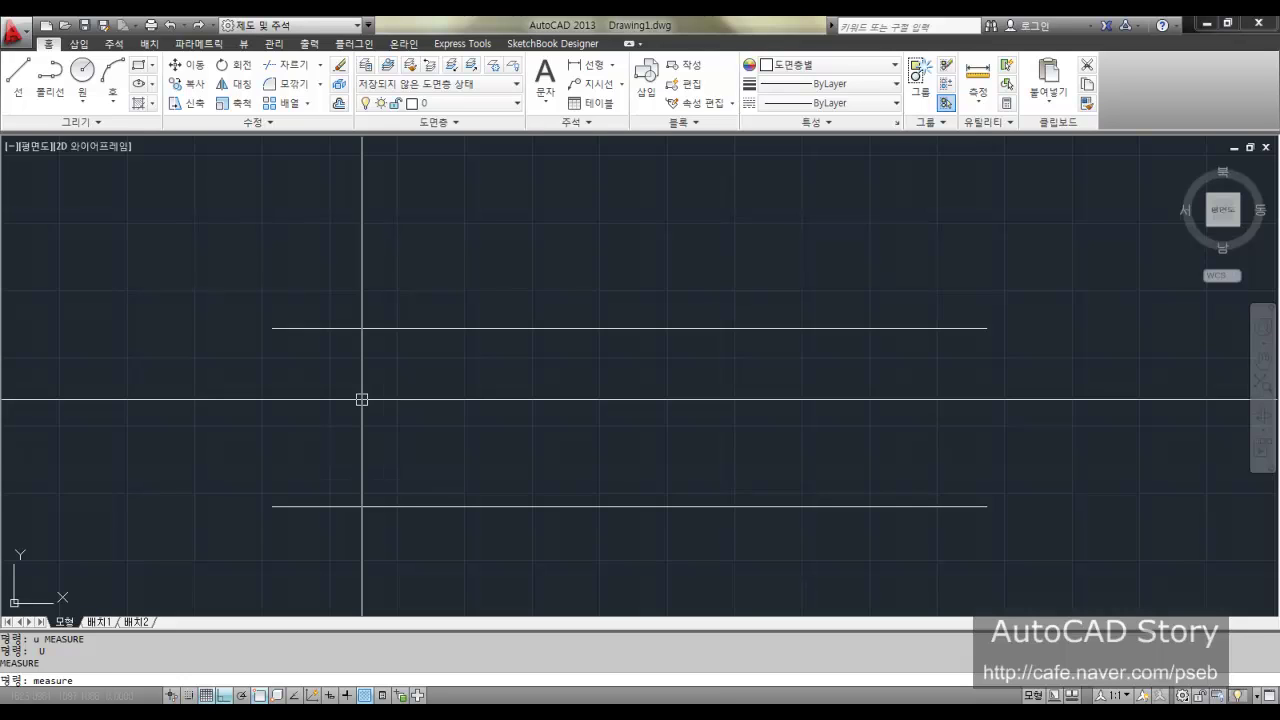
key("Return")
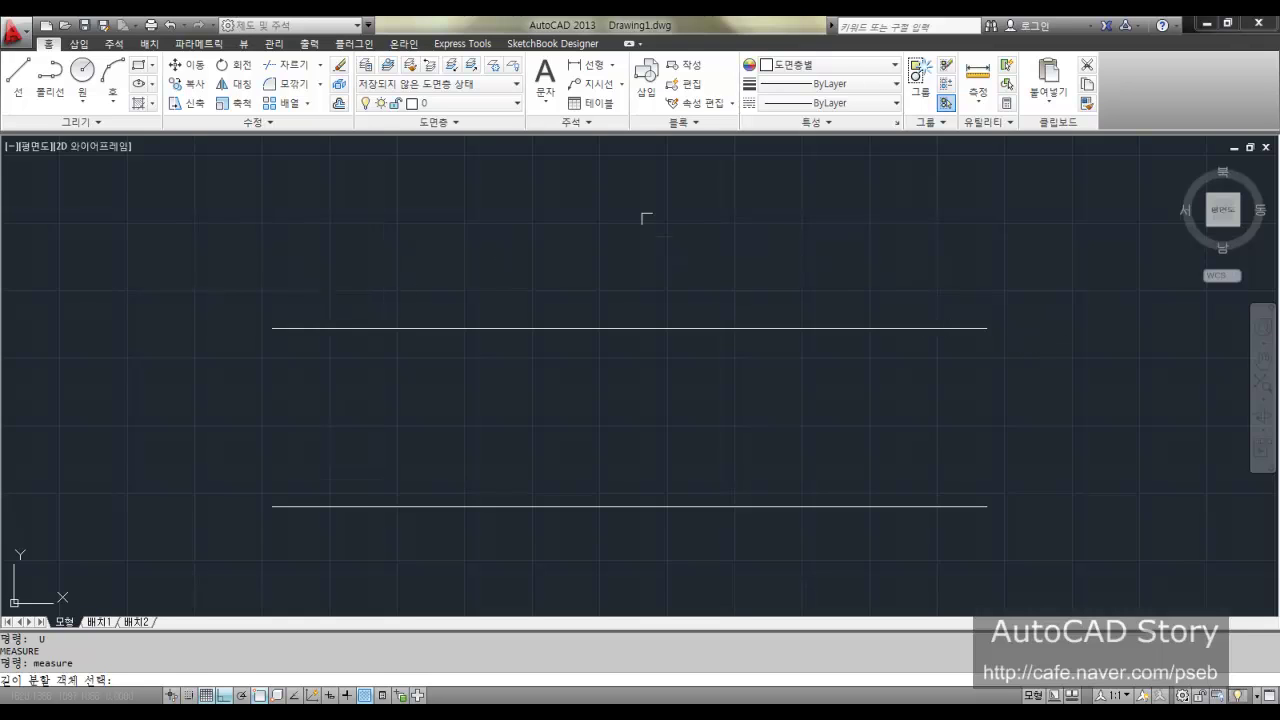
left_click(307, 329)
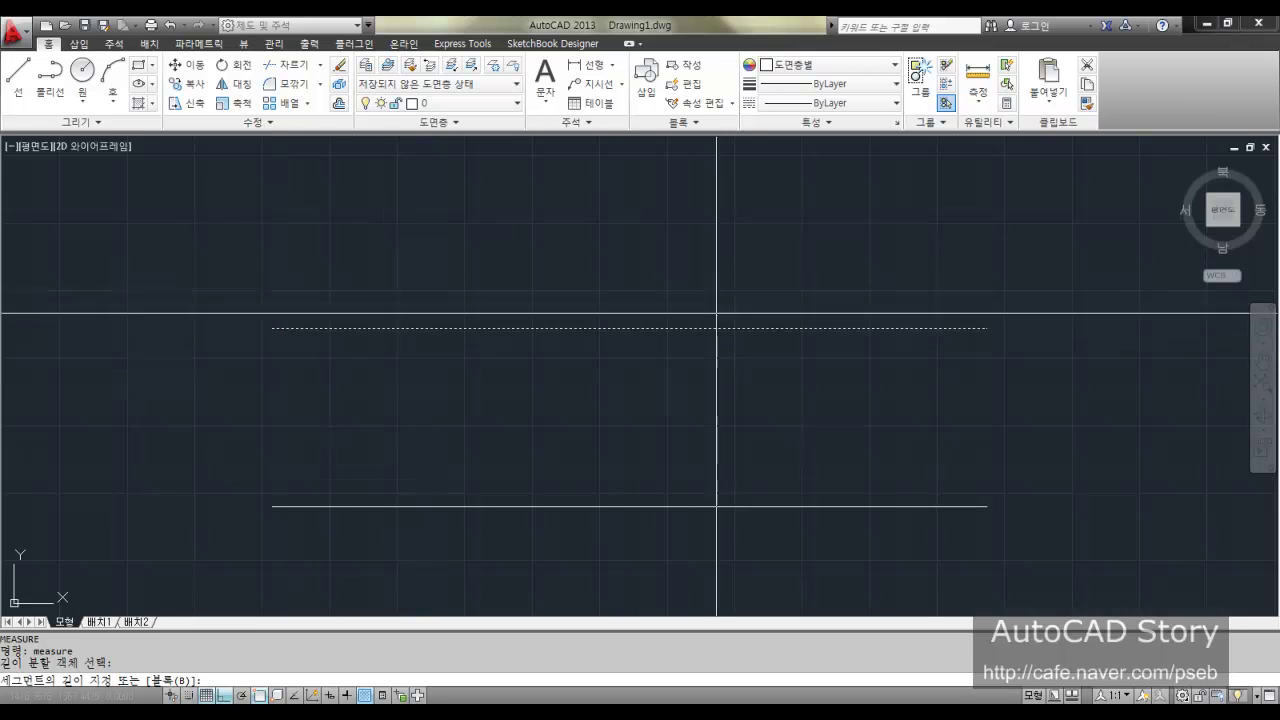
key("Escape")
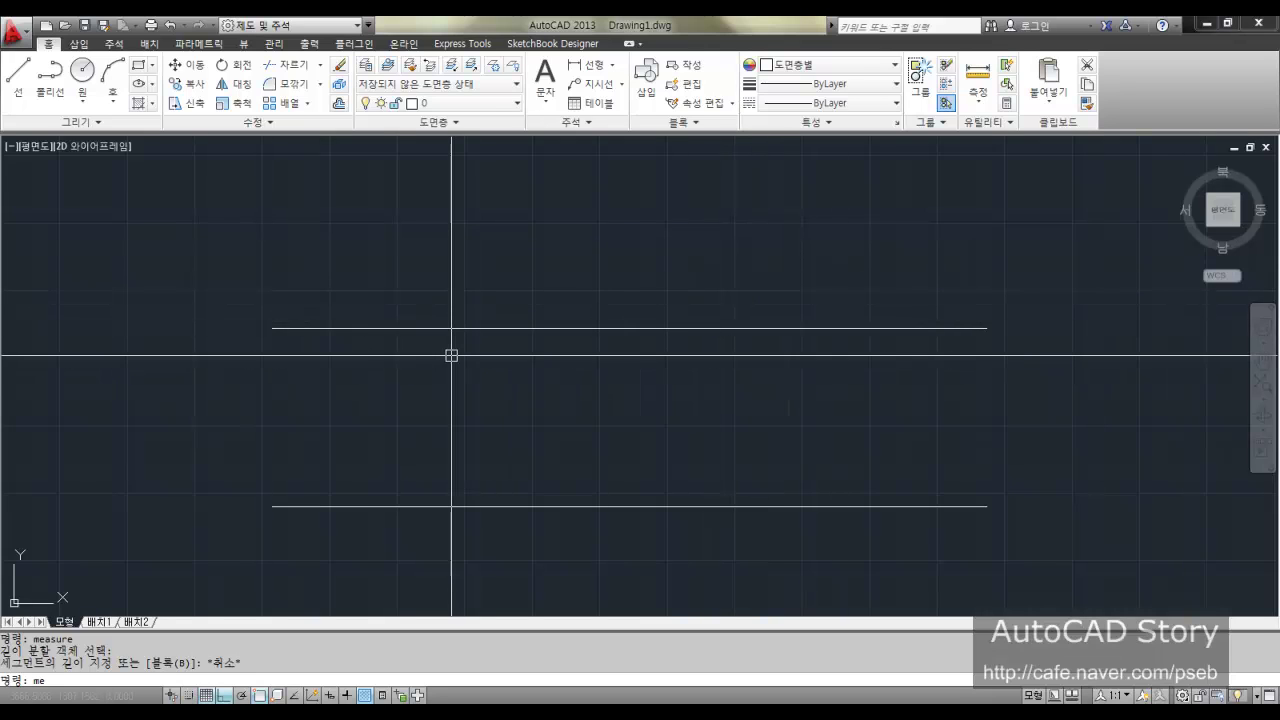
Step: Mark the upper line with MEASURE points at a segment length of 500, starting from its left end
type("measure")
key("Return")
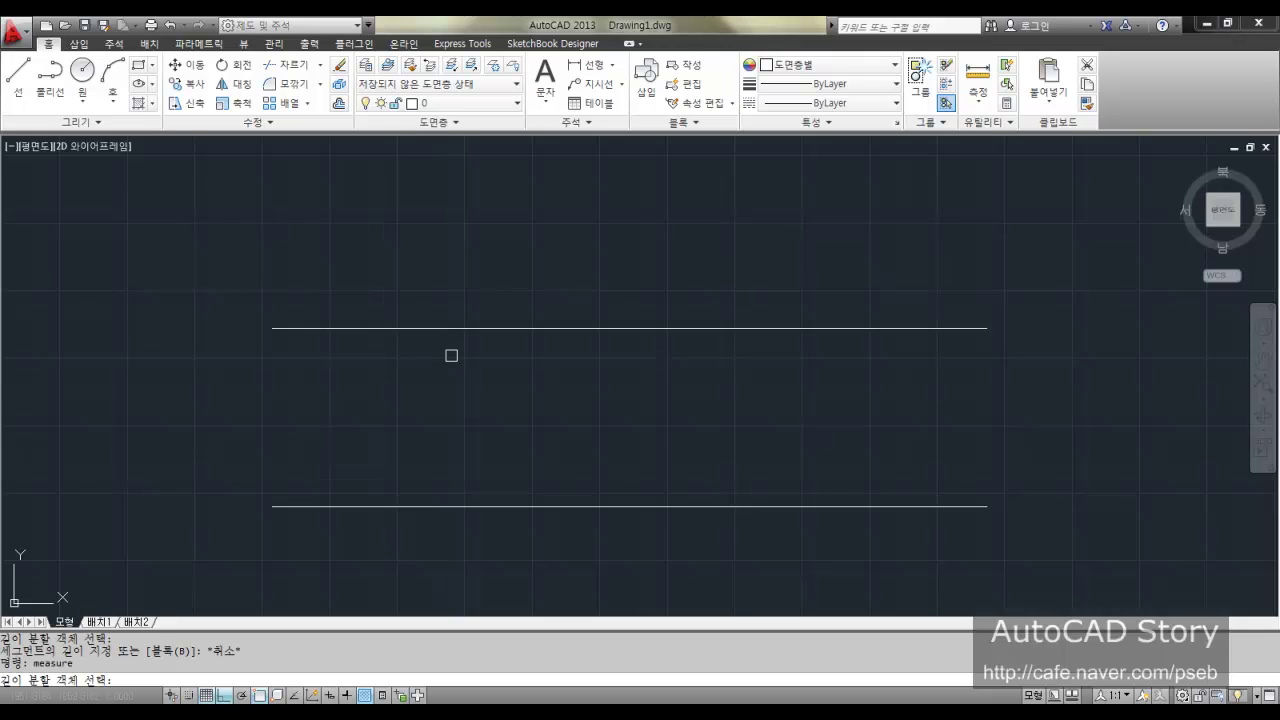
left_click(349, 328)
type("500")
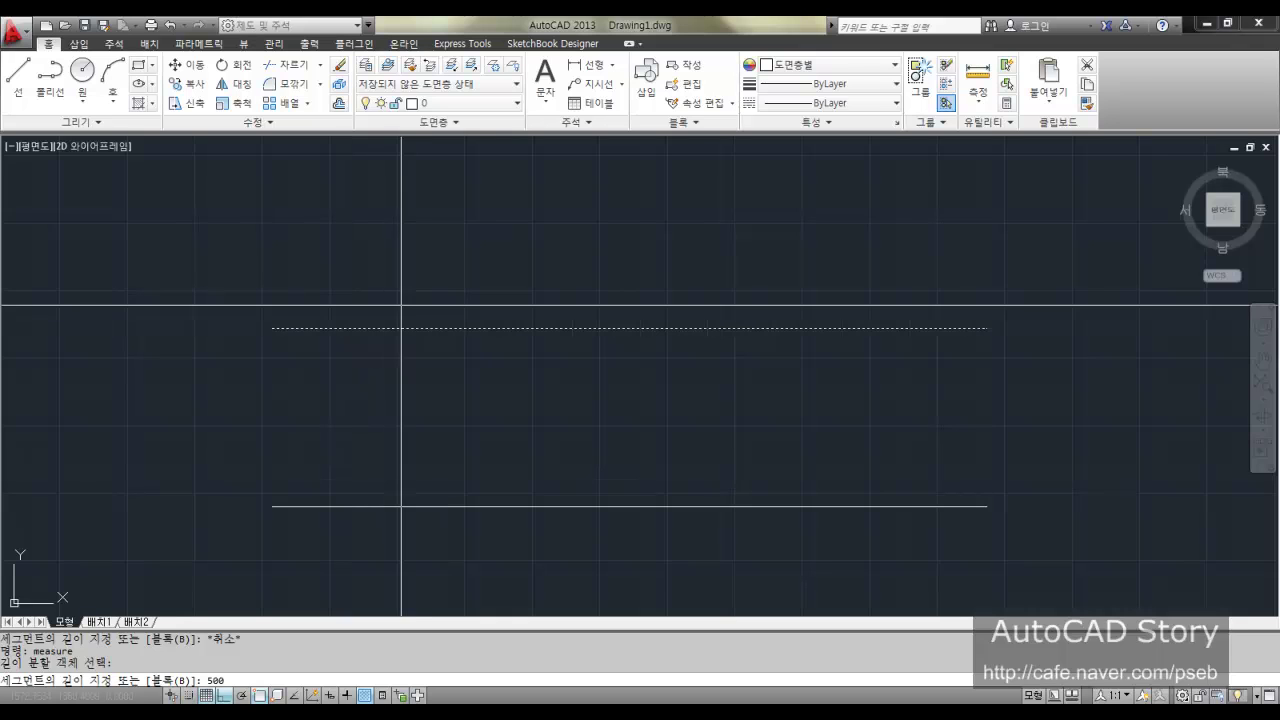
key("Return")
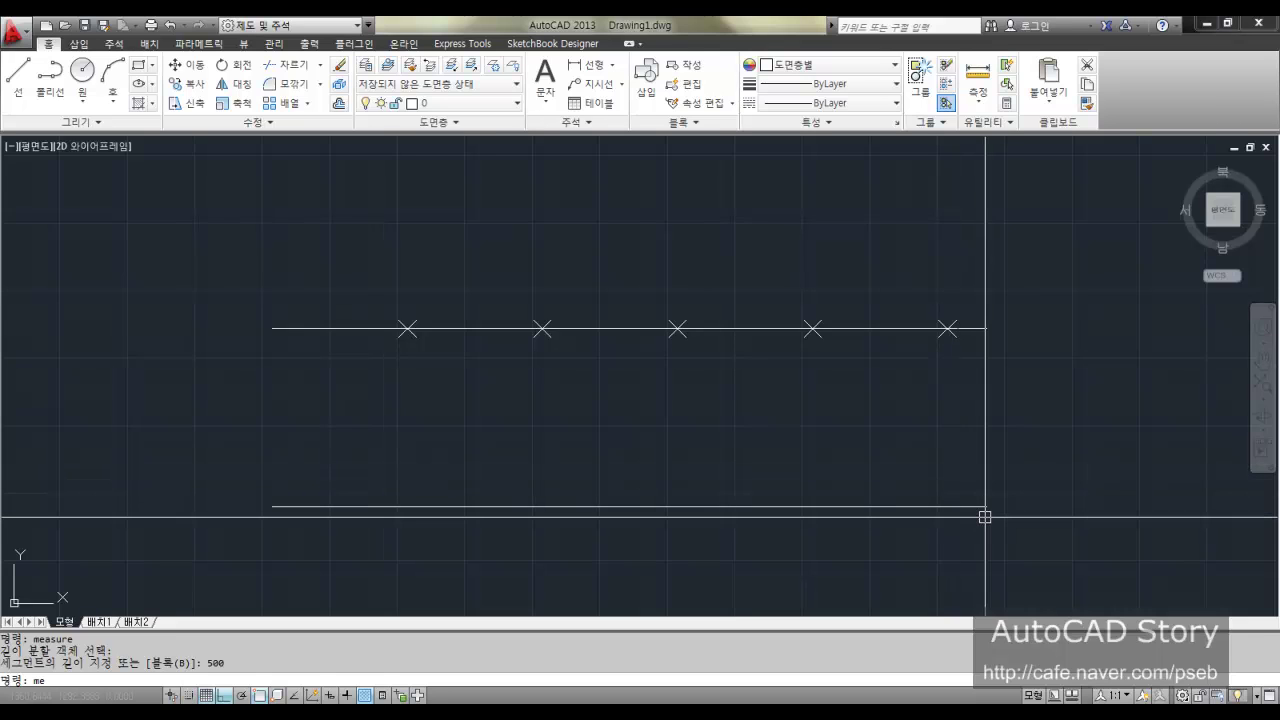
Step: Mark the lower line with MEASURE points at a segment length of 400, starting from its right end
type("measure")
key("Return")
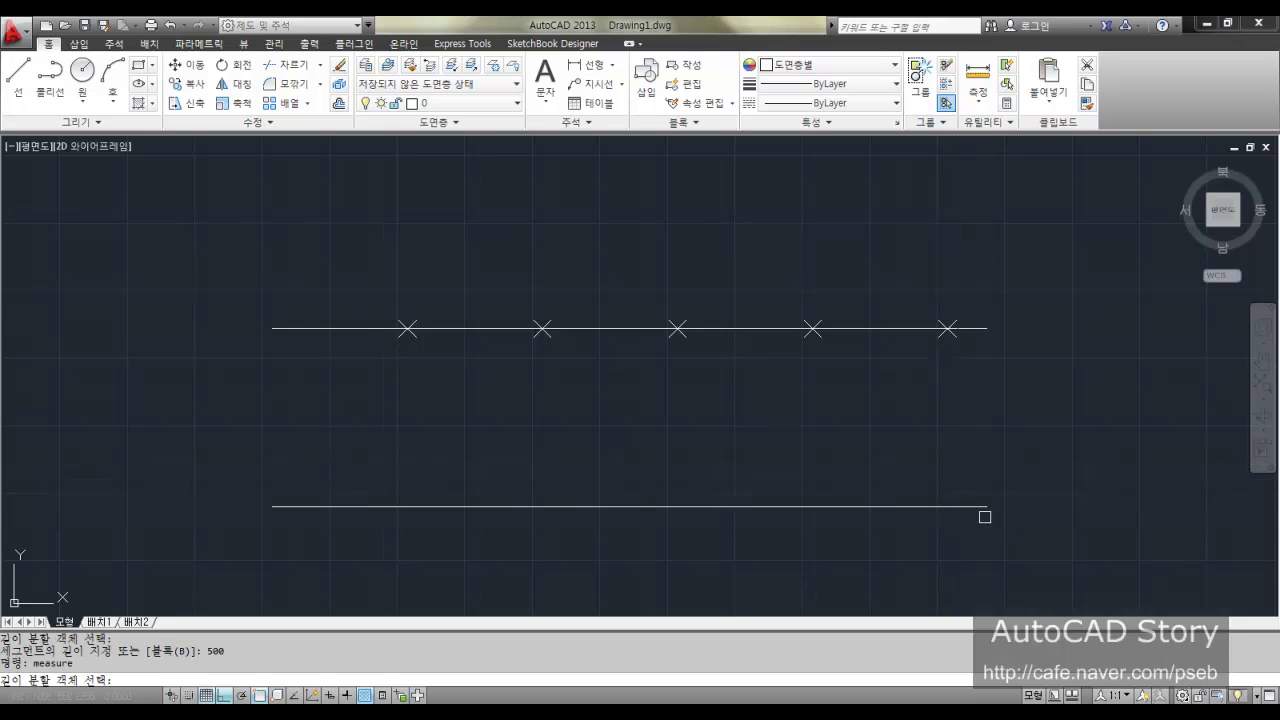
left_click(962, 507)
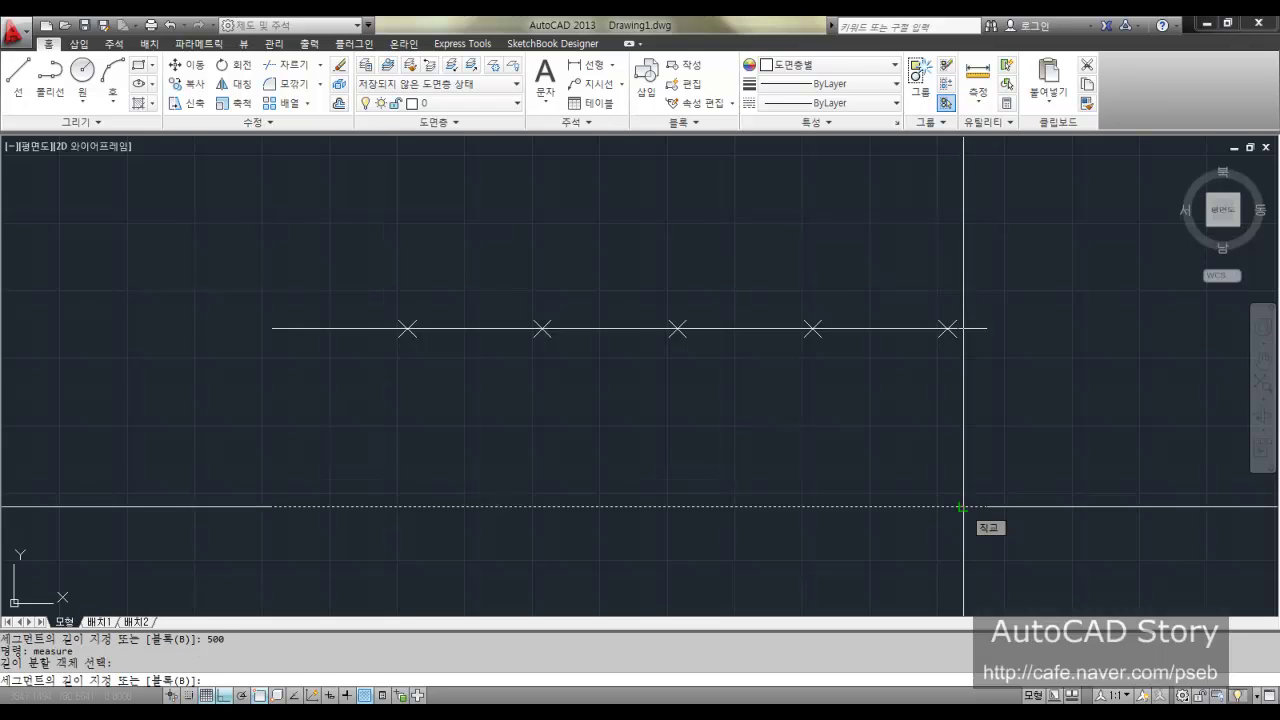
key("Return")
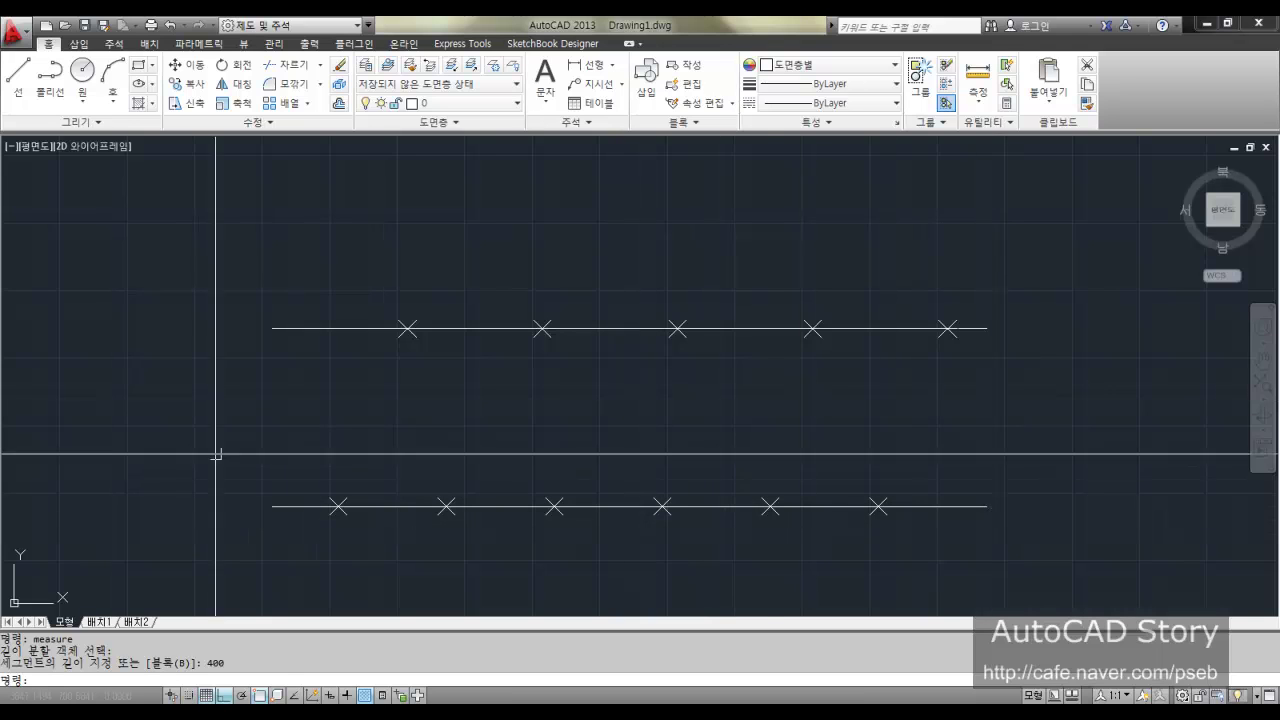
Step: Erase both horizontal lines together with all their measured points
type("e")
key("Return")
left_click(1110, 522)
left_click(141, 291)
key("Return")
Step: Draw a large circle near the middle of the empty drawing area
type("c")
key("Return")
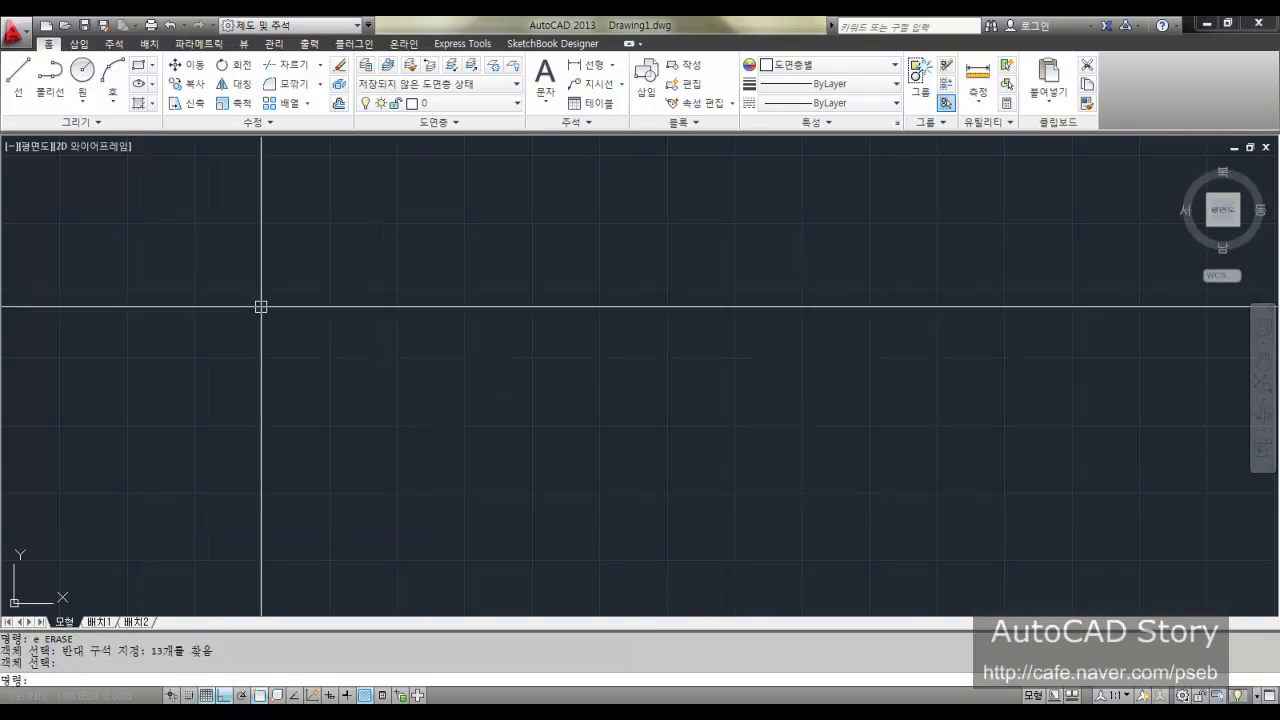
left_click(608, 413)
left_click(763, 480)
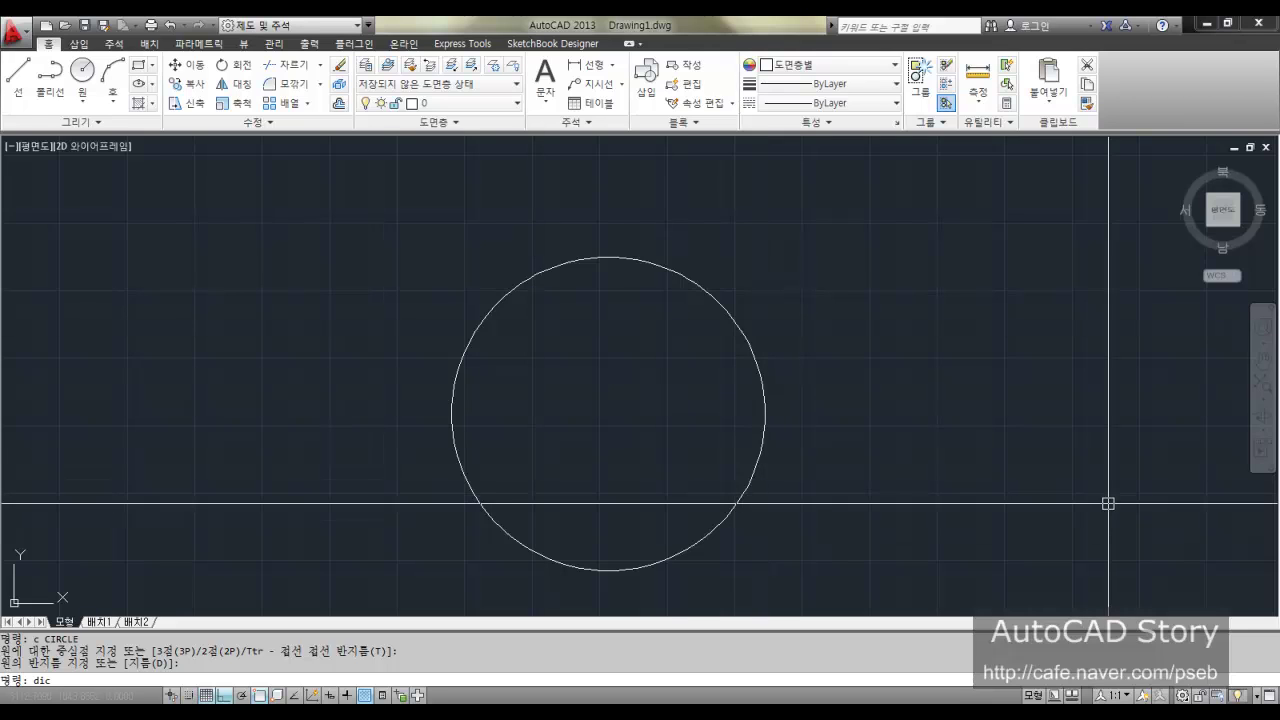
Step: Divide the circle into 5 equal segments with DIVIDE
key("Return")
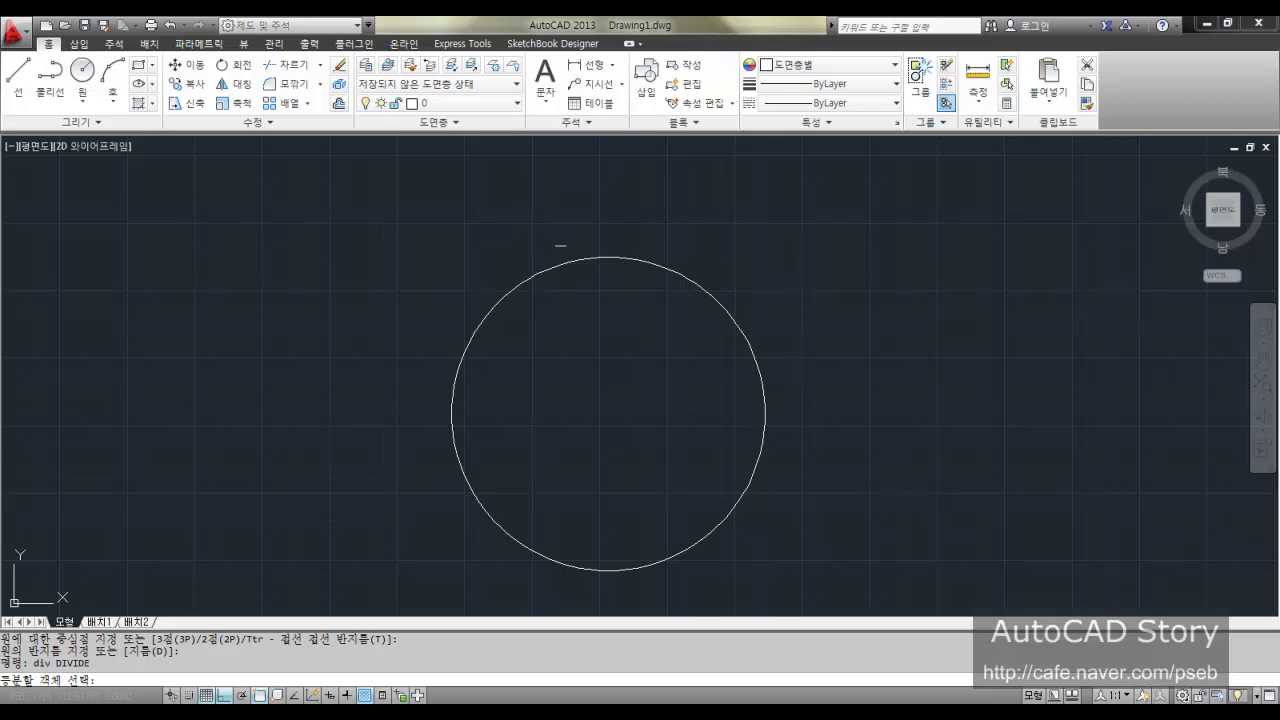
left_click(464, 344)
type("5")
key("Return")
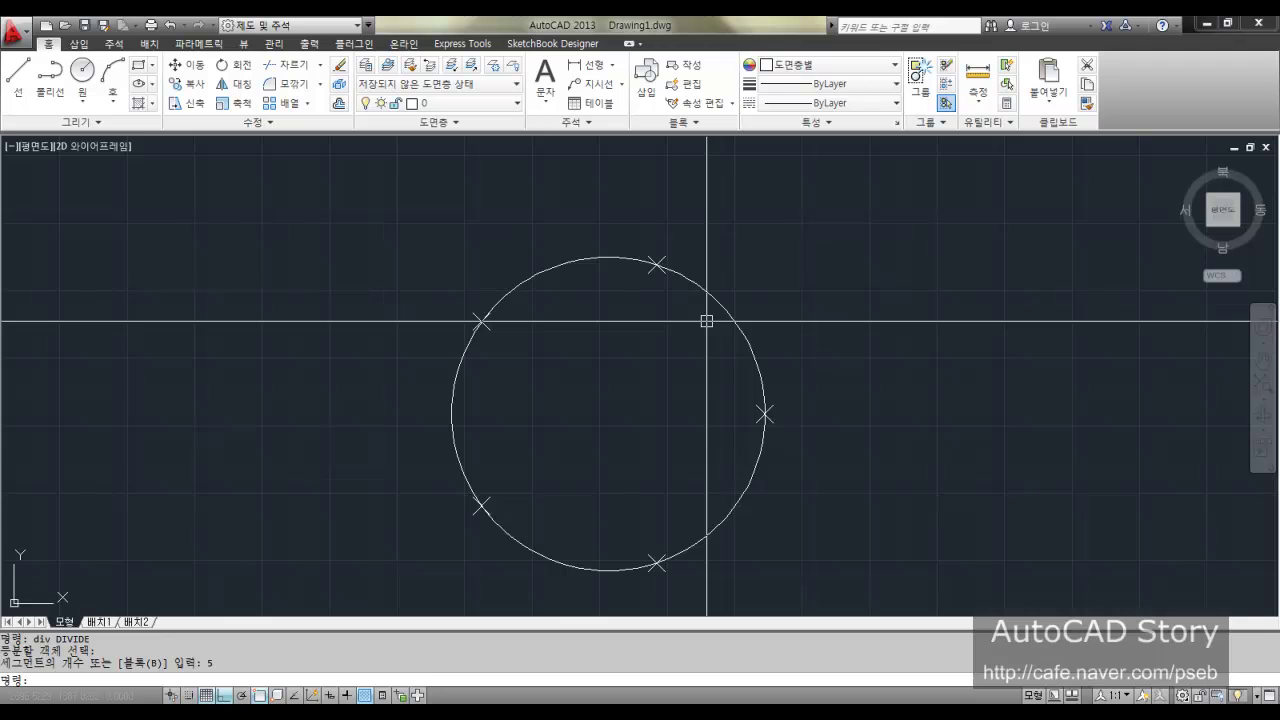
Step: Copy the circle, without its division points, horizontally to the left so the two circles do not overlap
type("co")
key("Return")
left_click(802, 308)
left_click(658, 398)
key("Return")
left_click(642, 458)
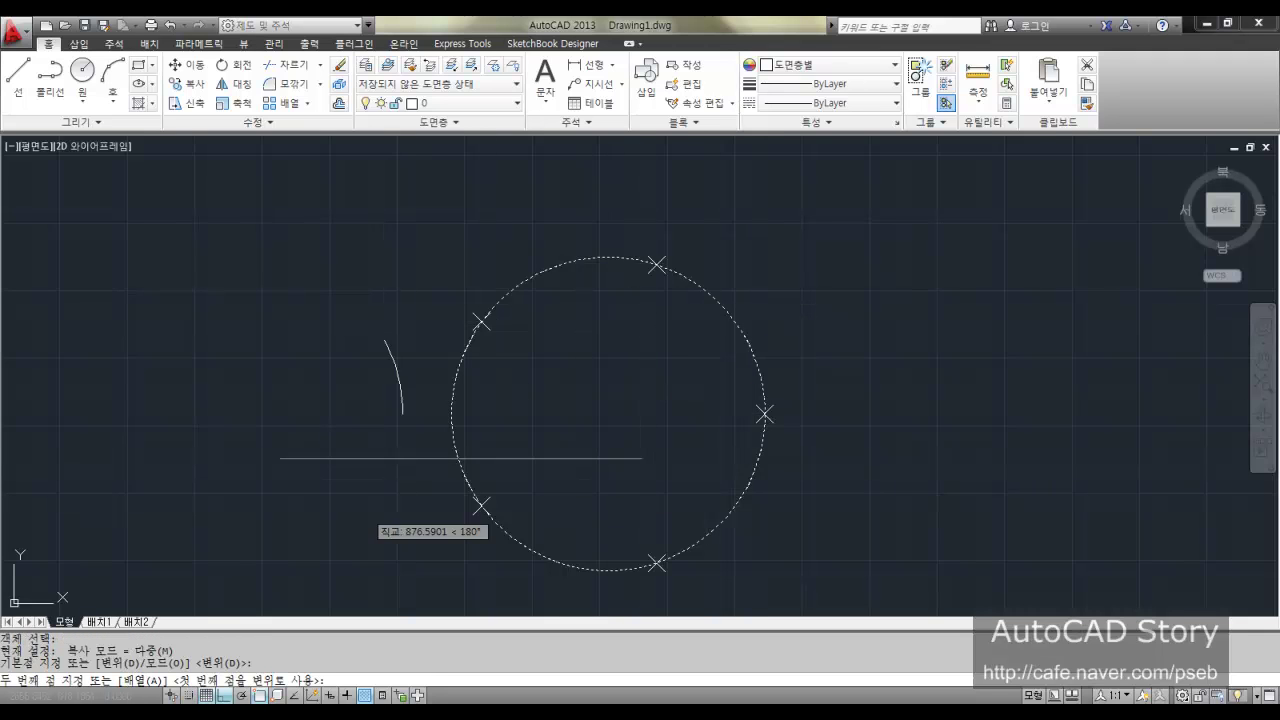
left_click(213, 507)
key("Return")
Step: Divide the copied circle into 6 equal segments with DIVIDE
middle_click_drag(380, 409, 706, 383)
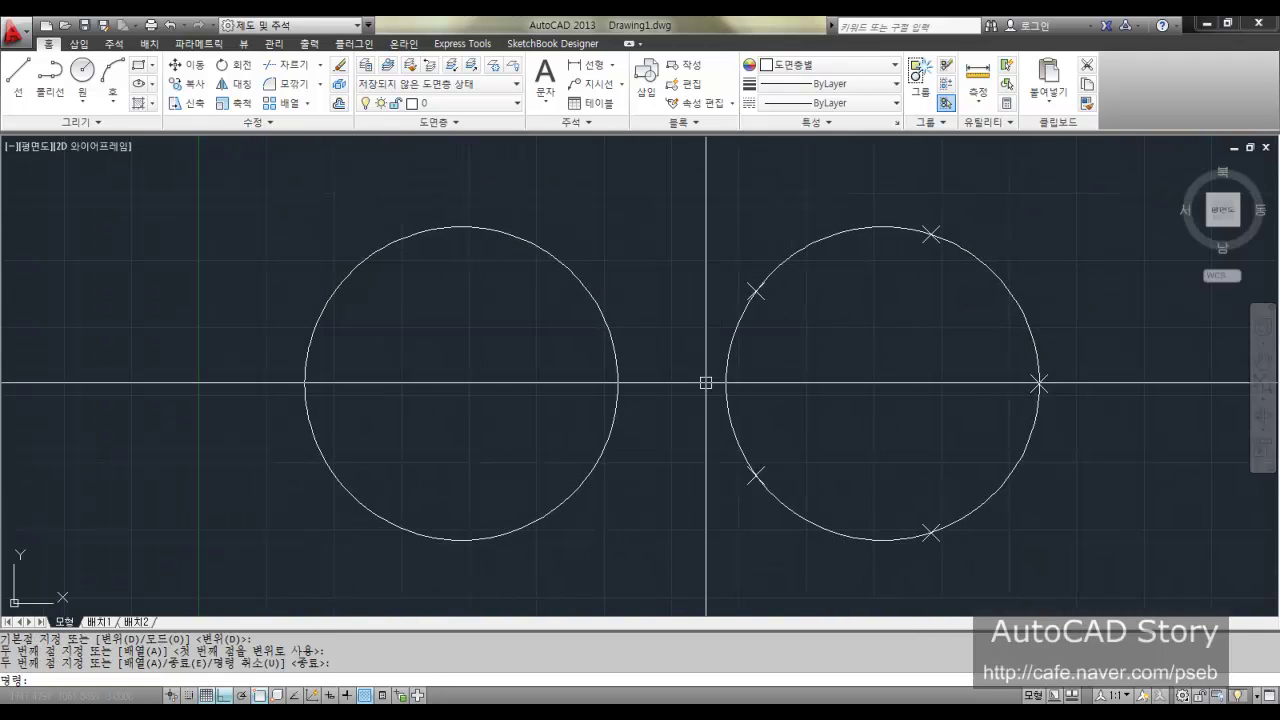
type("div")
key("Return")
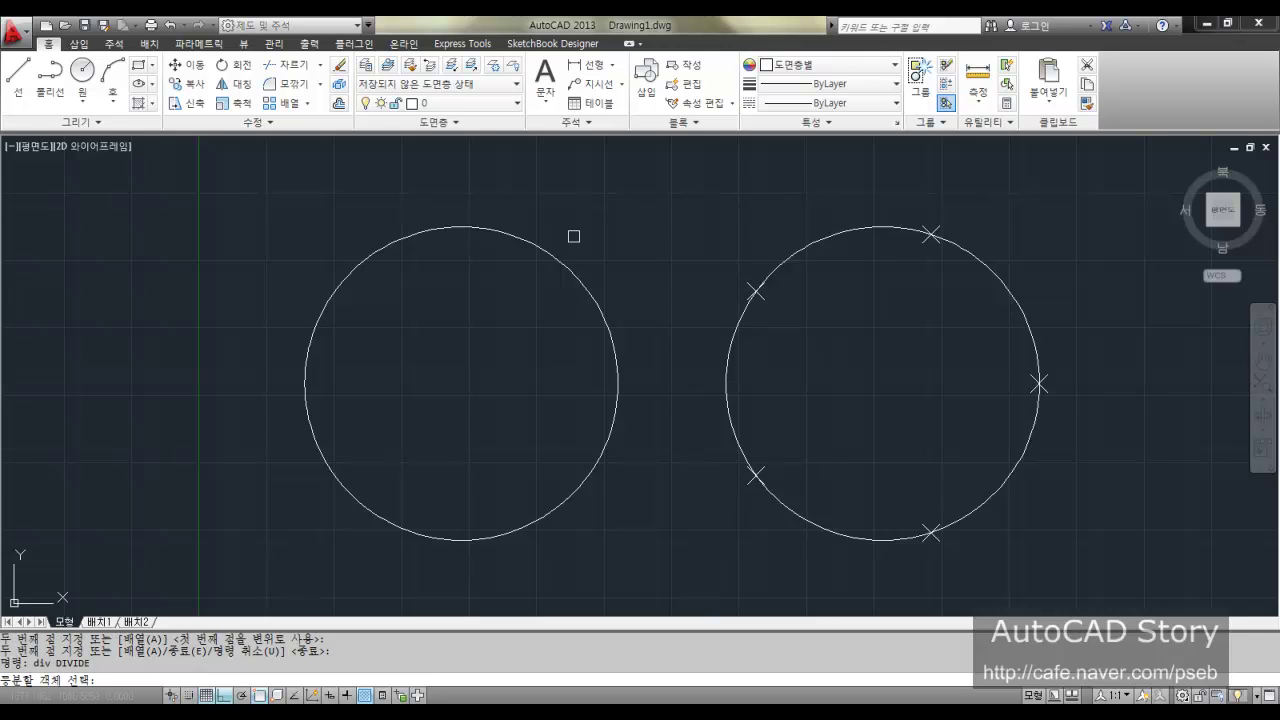
left_click(567, 271)
type("6")
key("Return")
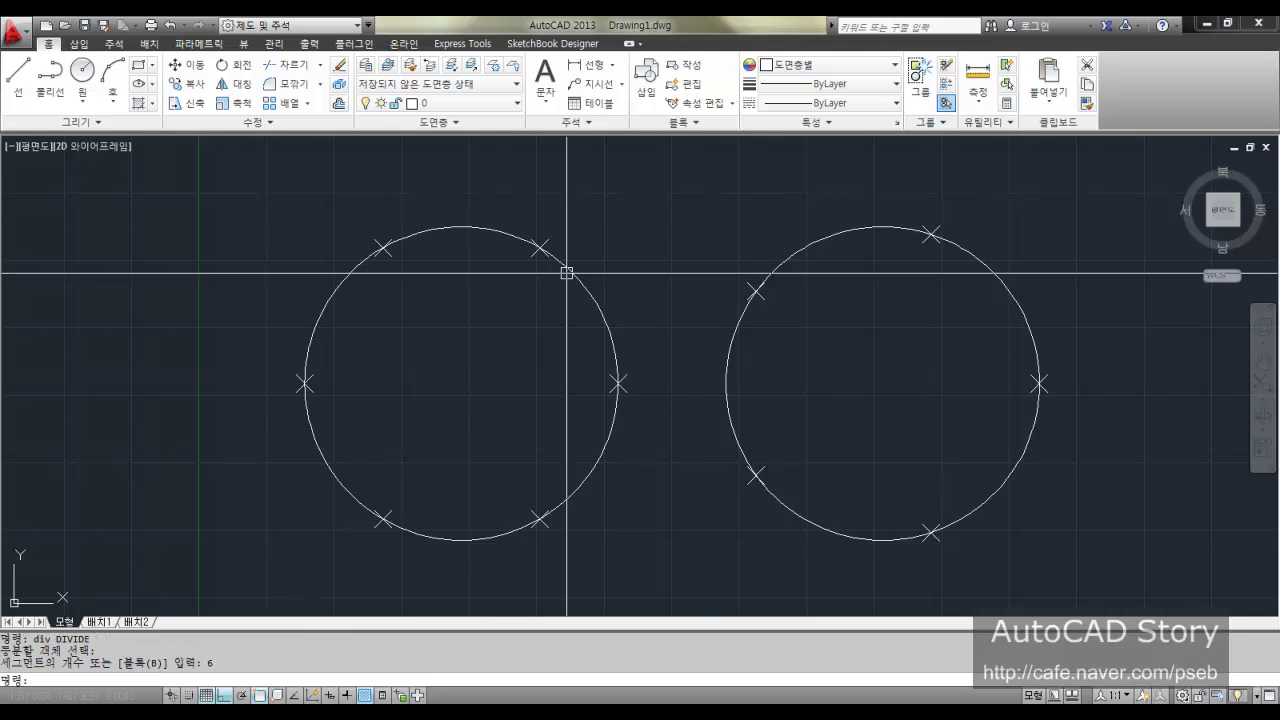
Step: Copy the six-part circle, without its division points, horizontally to the left as a third circle
type("co")
key("Return")
left_click(566, 272)
key("Return")
left_click(512, 371)
middle_click_drag(365, 384, 703, 326)
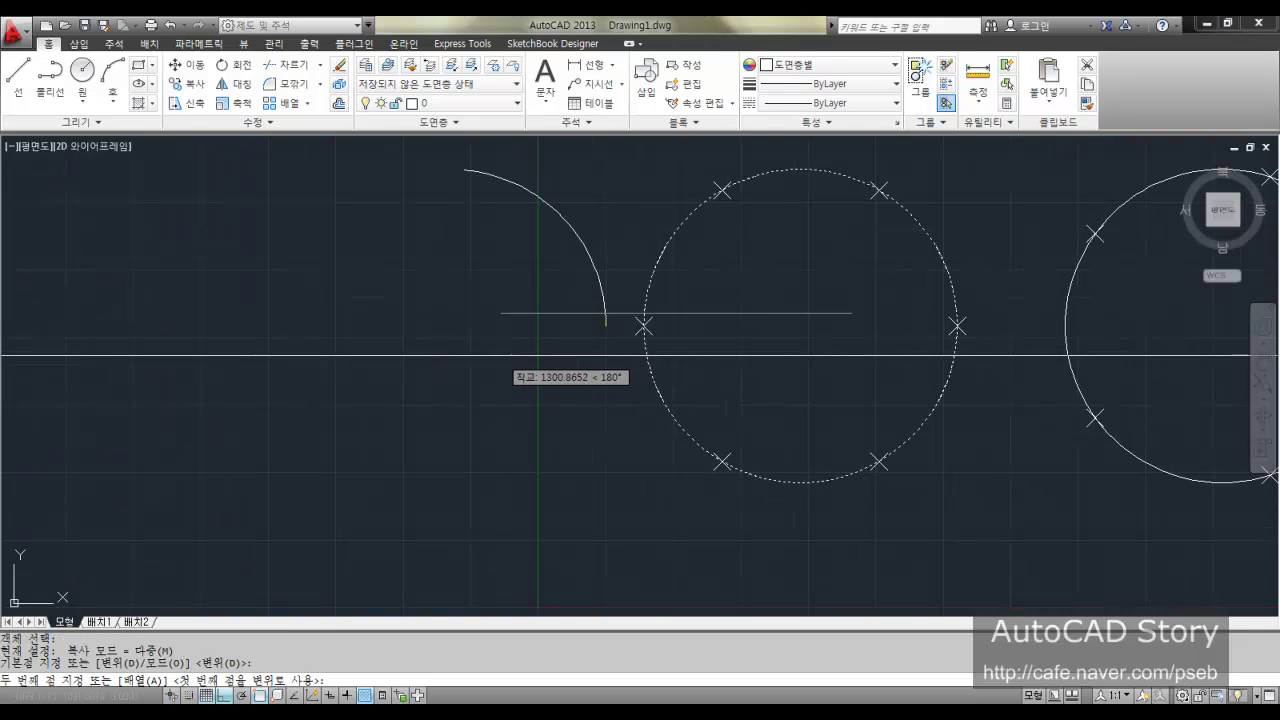
left_click(491, 357)
key("Return")
Step: Divide the third, leftmost circle into 7 equal segments with DIVIDE
middle_click_drag(672, 280, 630, 368)
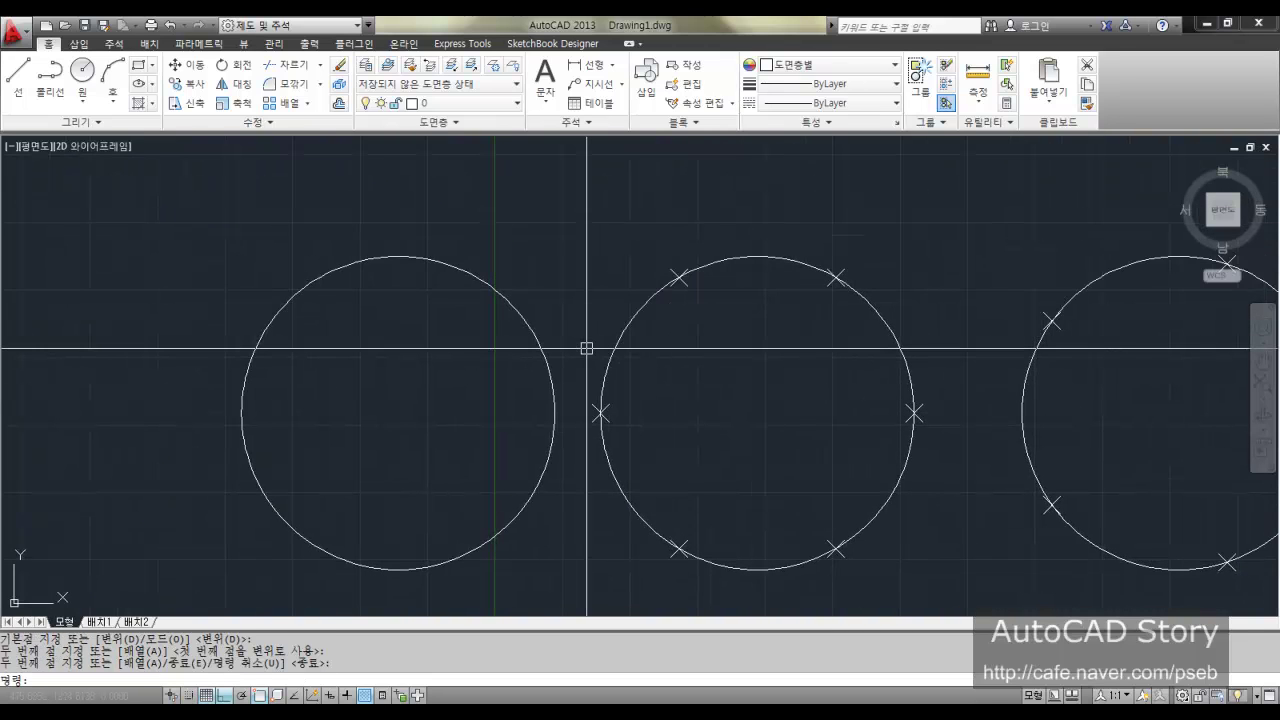
type("div")
key("Return")
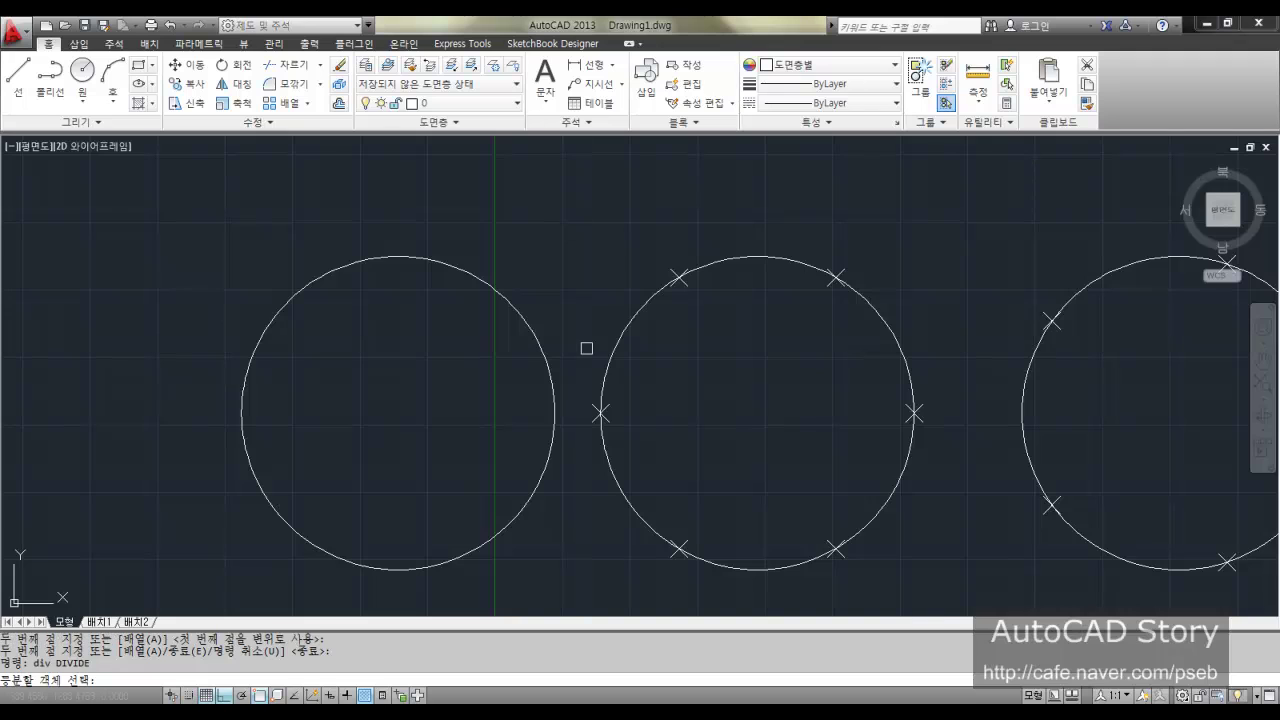
left_click(485, 287)
type("7")
key("Return")
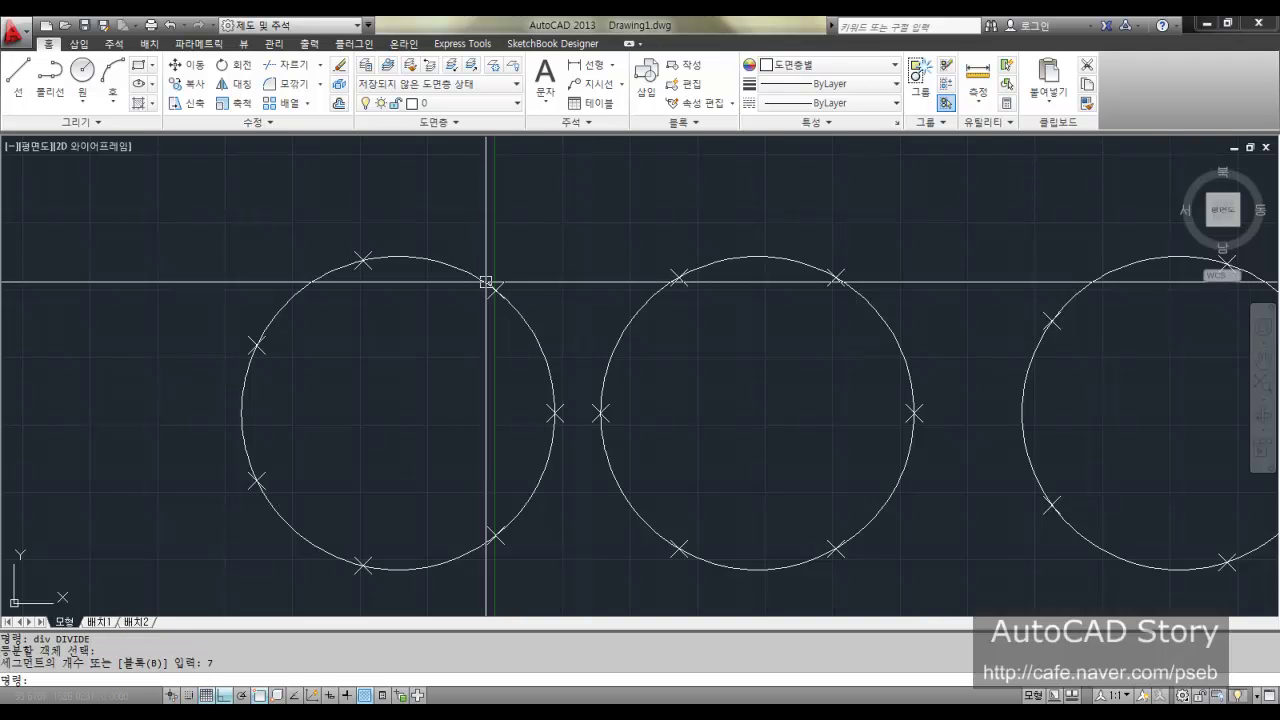
middle_click_drag(757, 346, 686, 300)
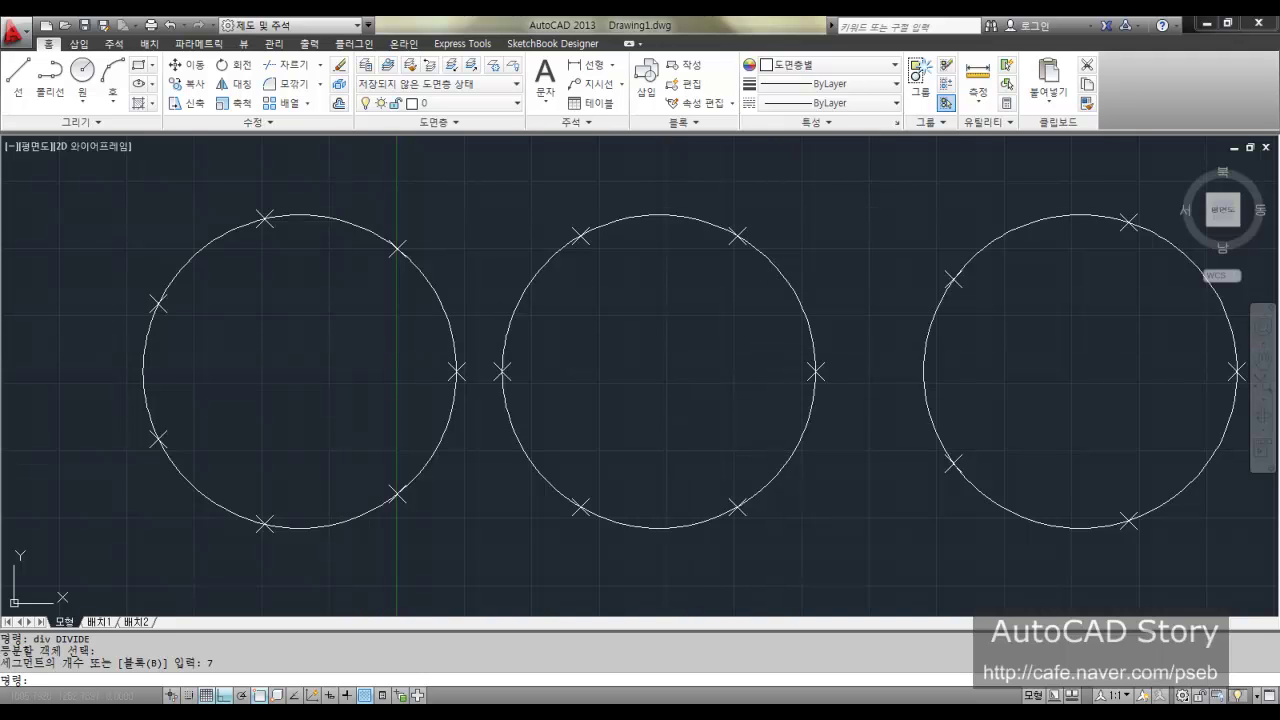
middle_click_drag(672, 386, 574, 366)
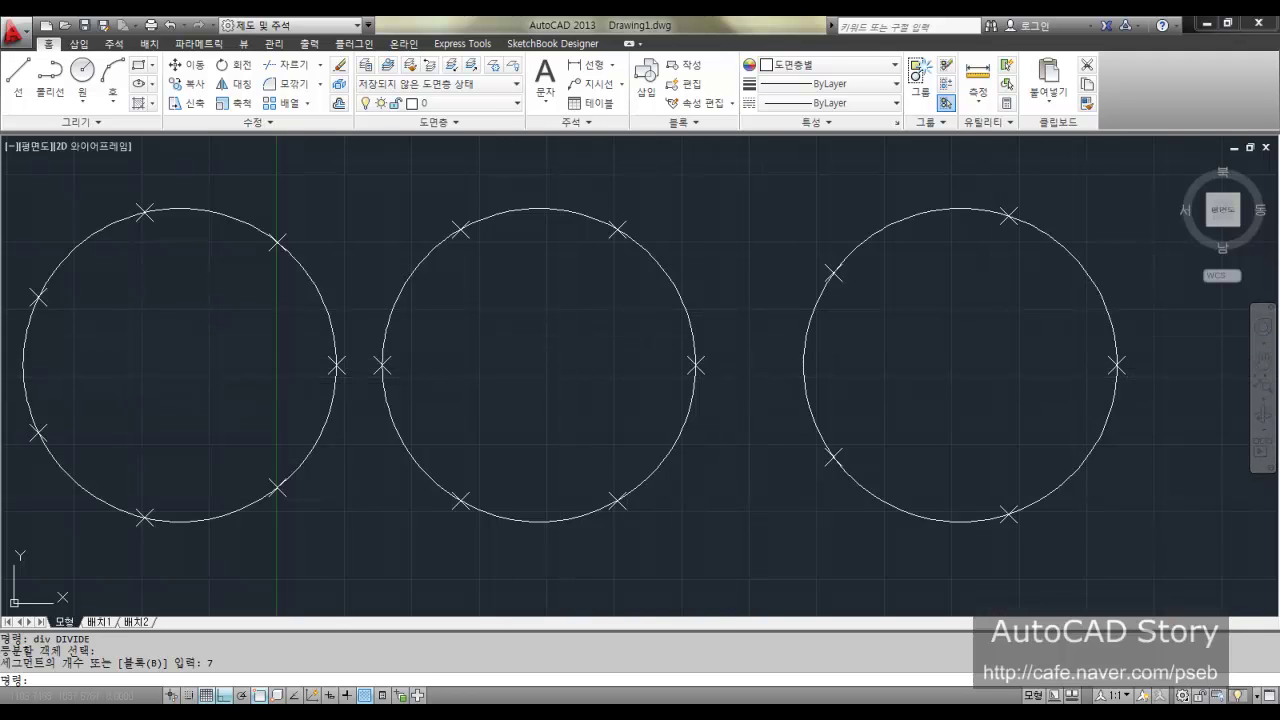
Step: Undo the circle copies and their divisions back to a single undivided circle
type("u")
key("space")
key("space")
key("space")
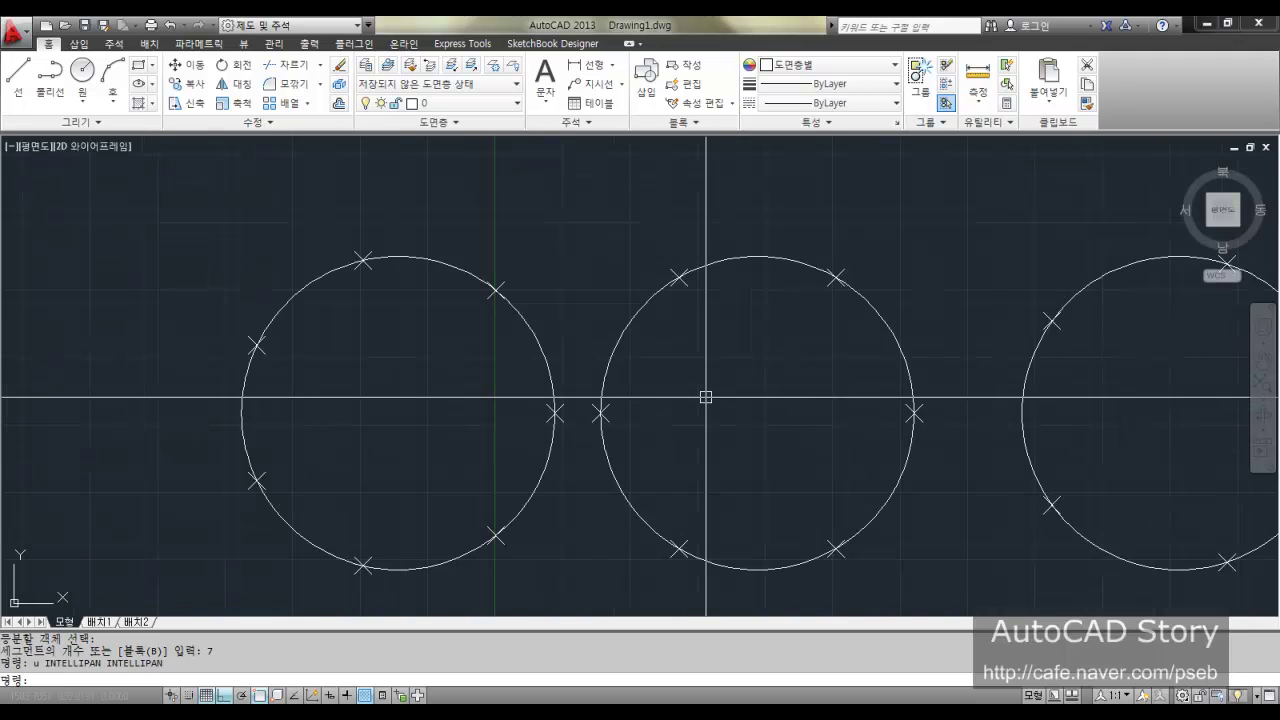
key("space")
key("space")
key("space")
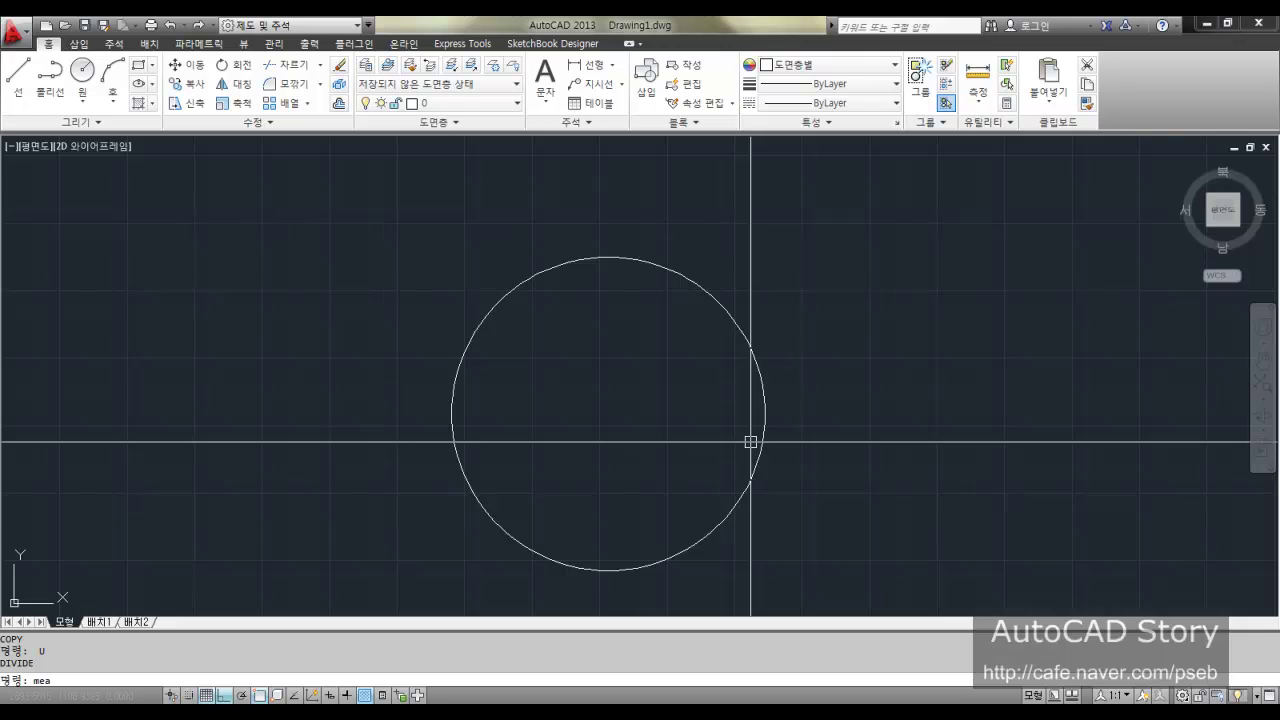
Step: Mark off segments of length 300 along the circle with MEASURE
type("measure")
key("space")
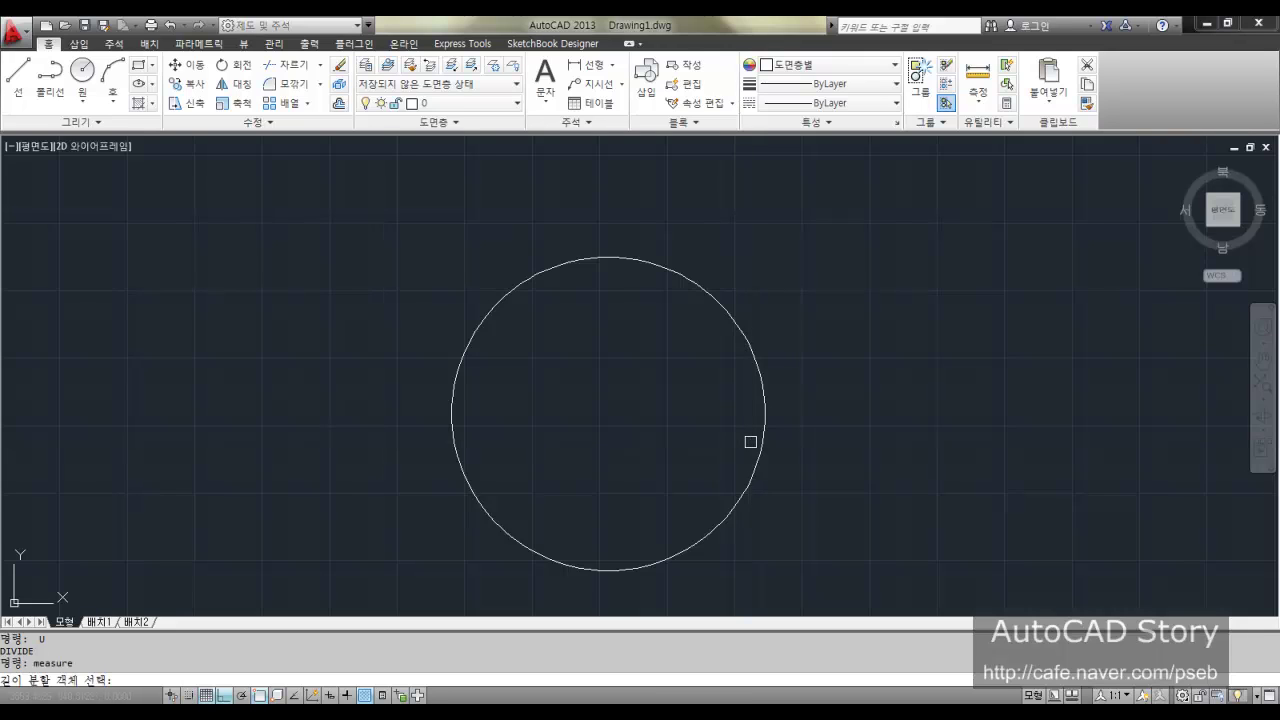
left_click(762, 451)
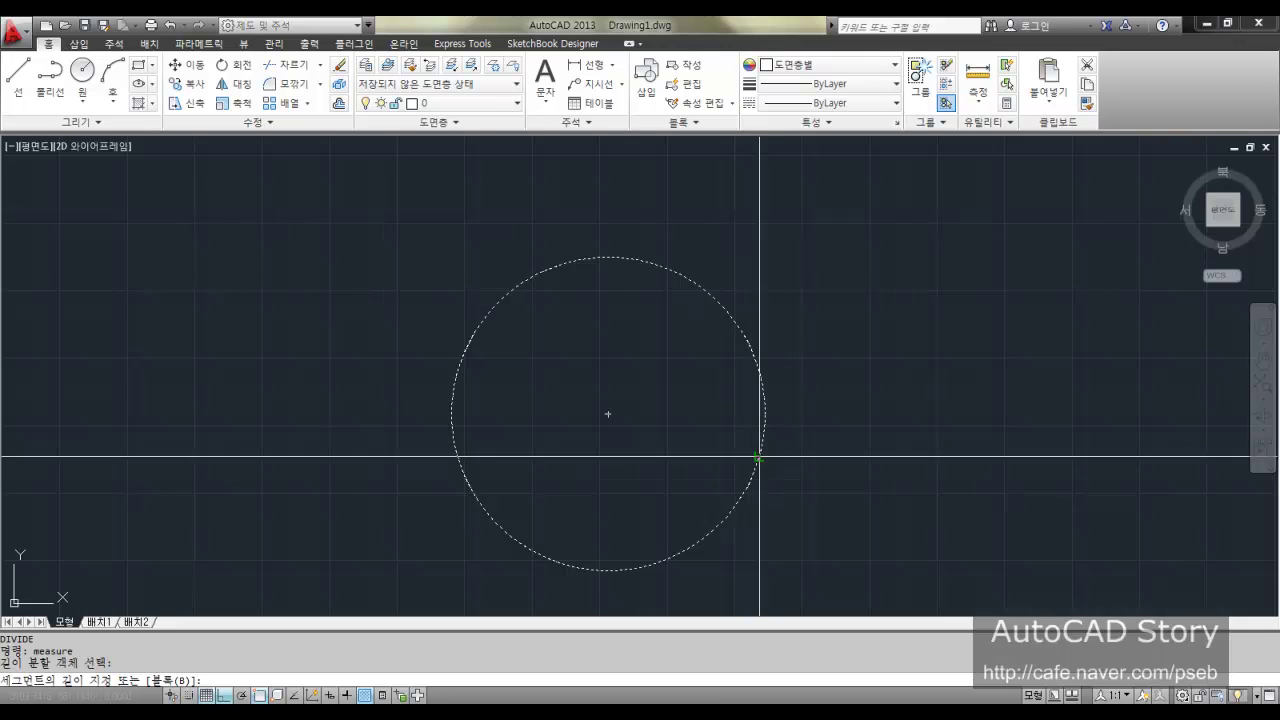
type("300")
key("Return")
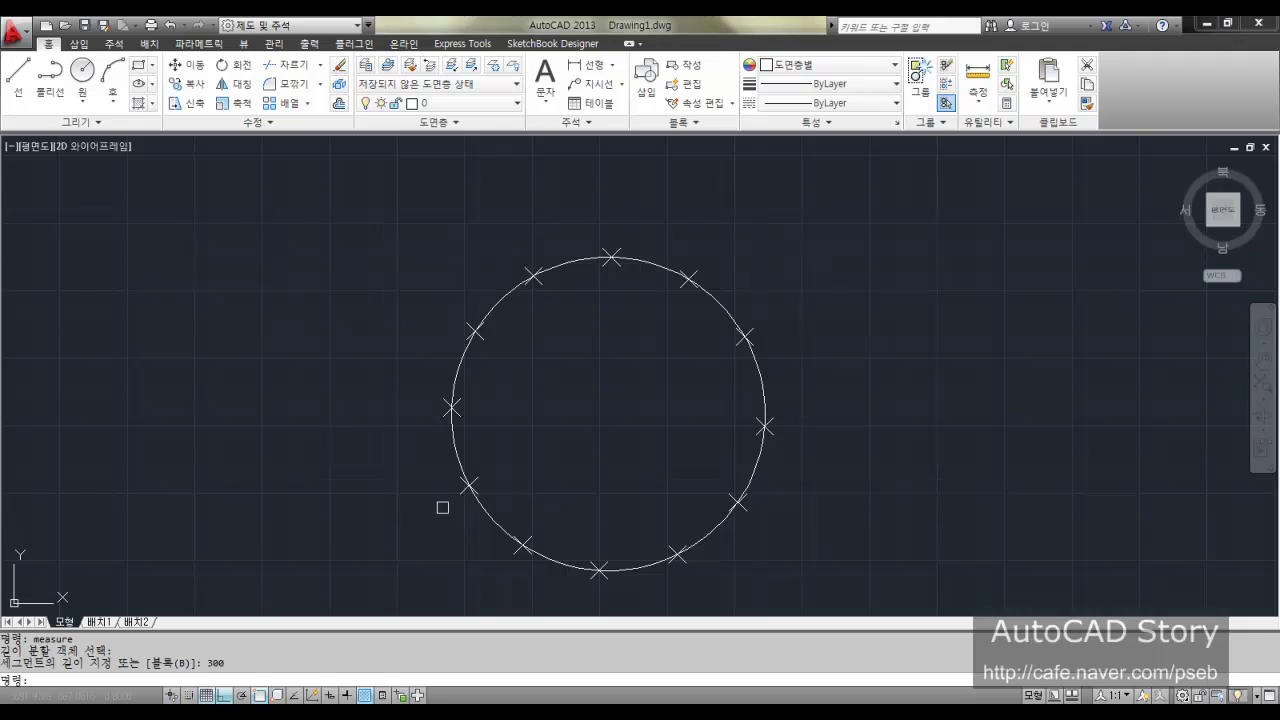
Step: Erase the circle together with all its measured points
type("e")
key("Return")
left_click(838, 576)
left_click(336, 220)
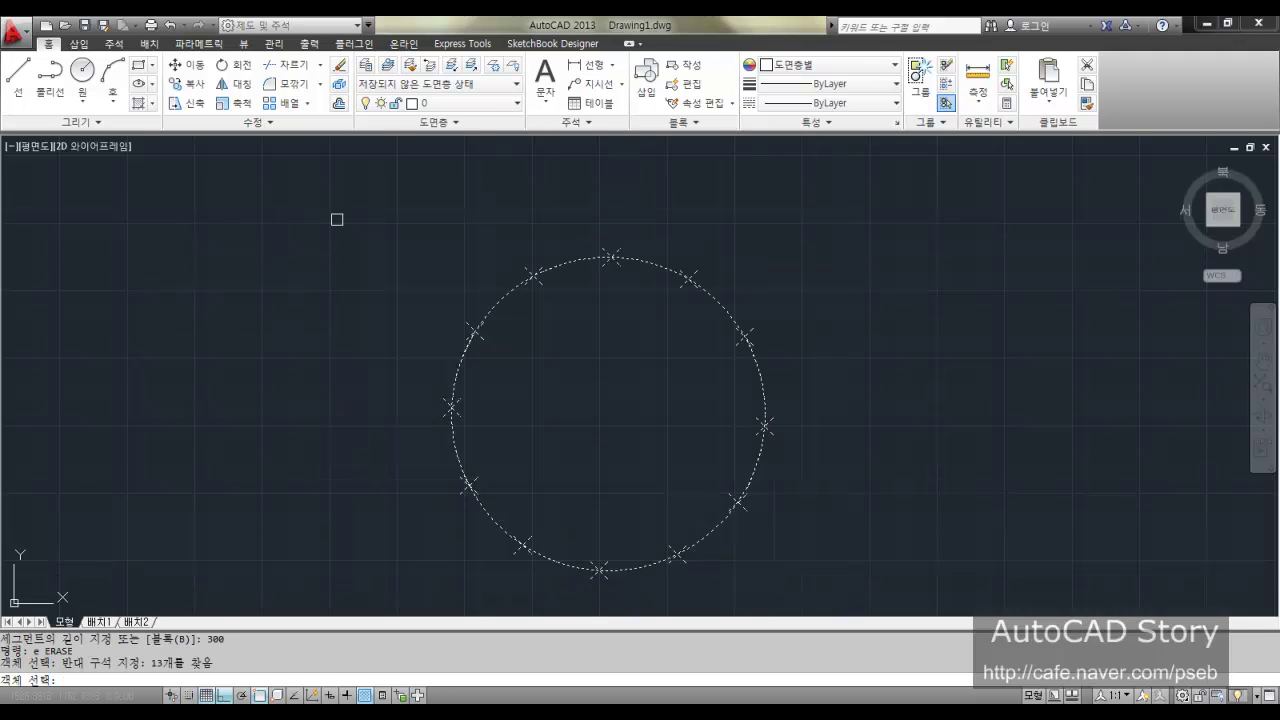
key("Return")
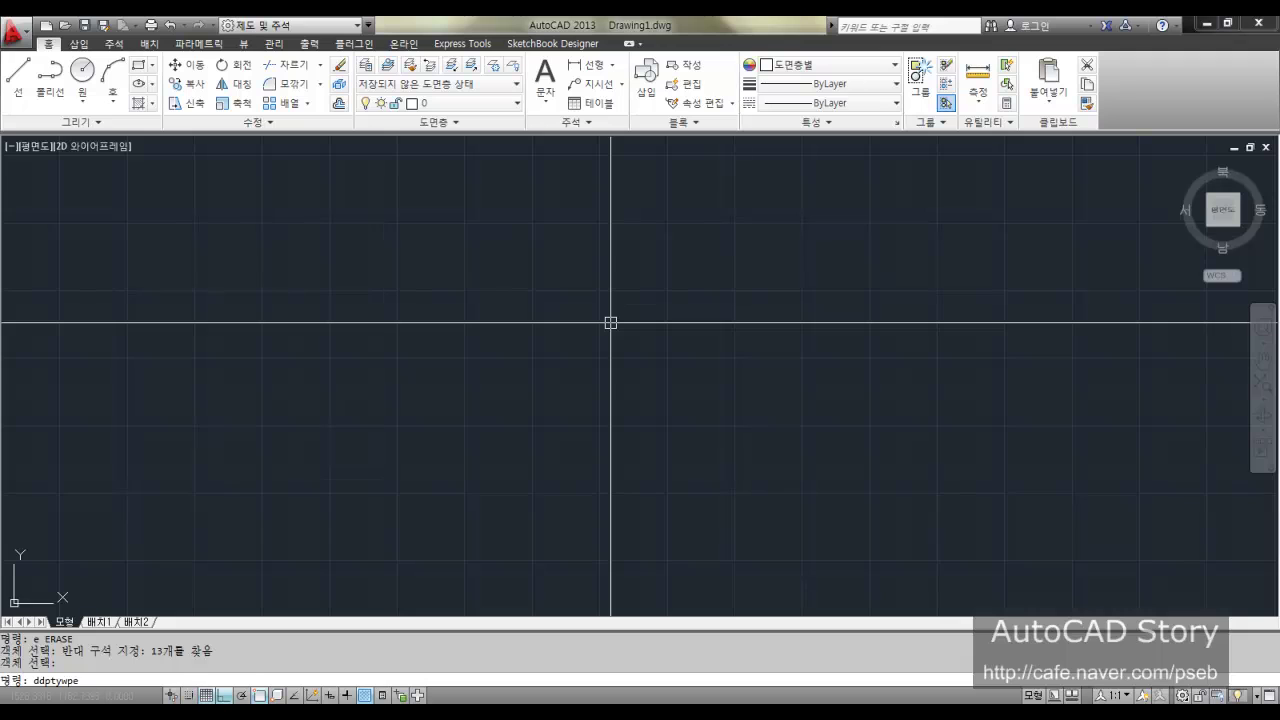
Step: Reopen the point style settings with DDPTYPE and accept the X marker at size 5% relative to the screen
key("Return")
type("ddp")
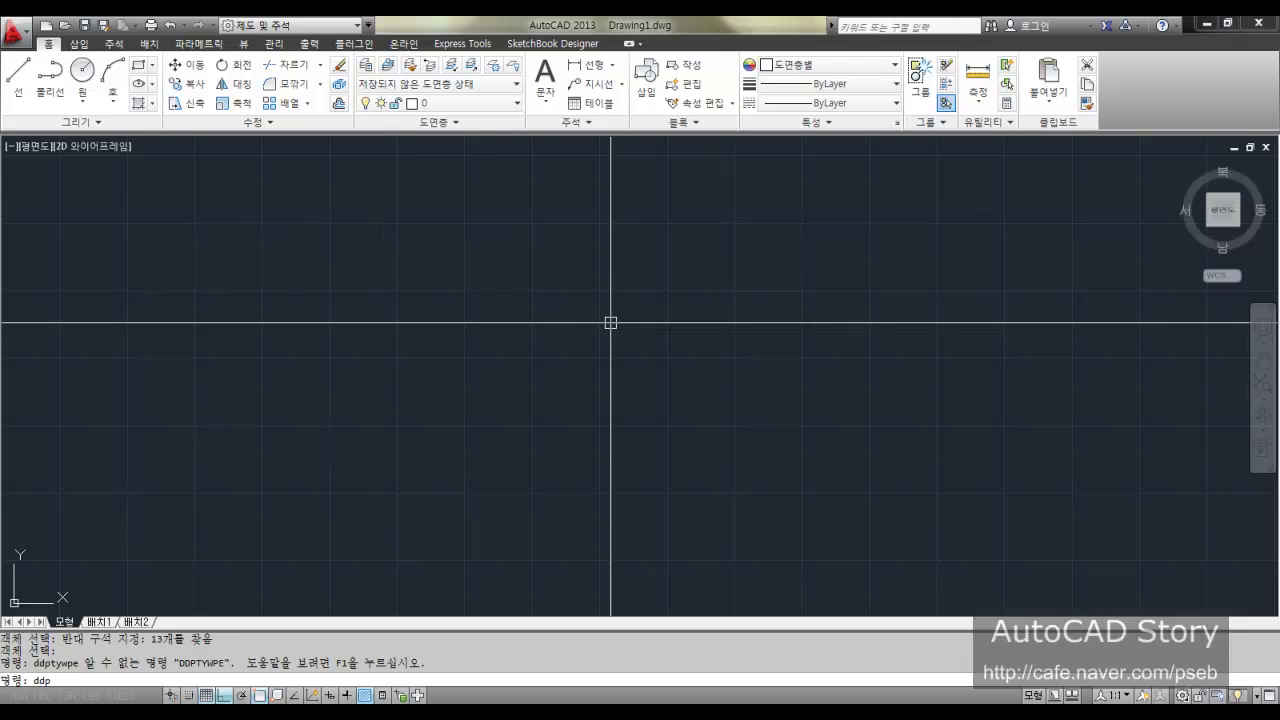
type("type")
key("Return")
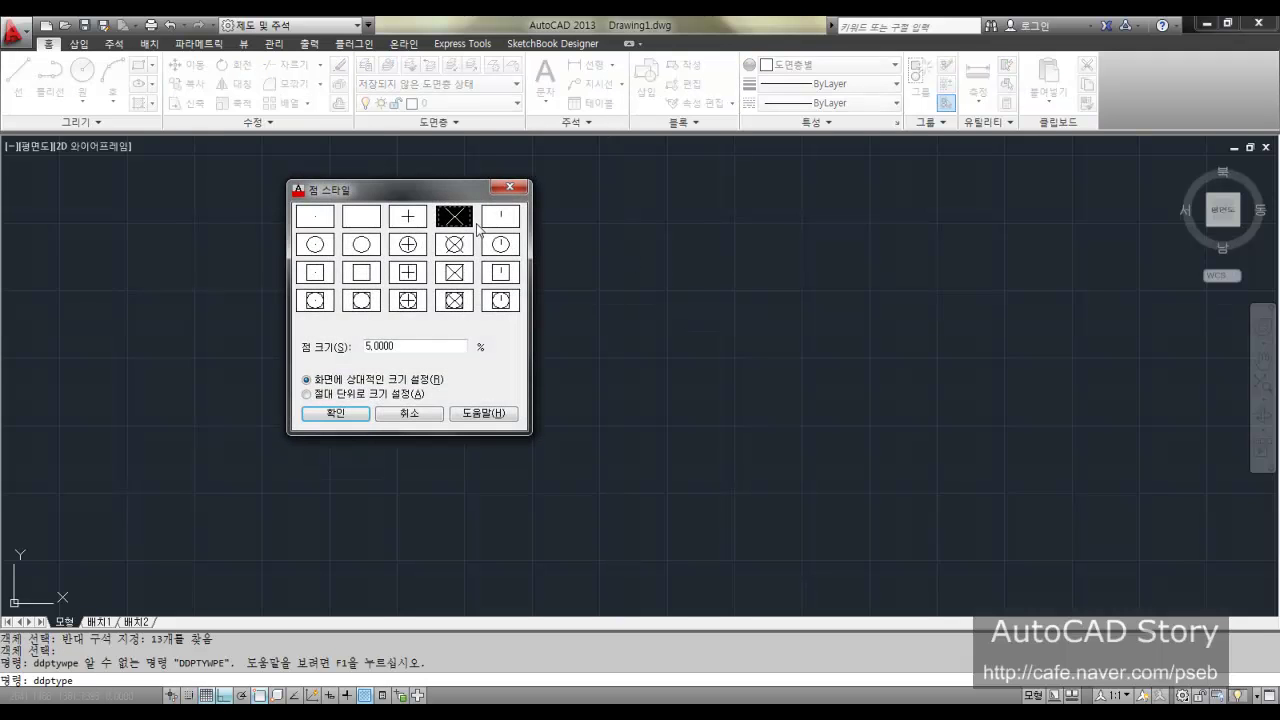
left_click_drag(462, 192, 654, 207)
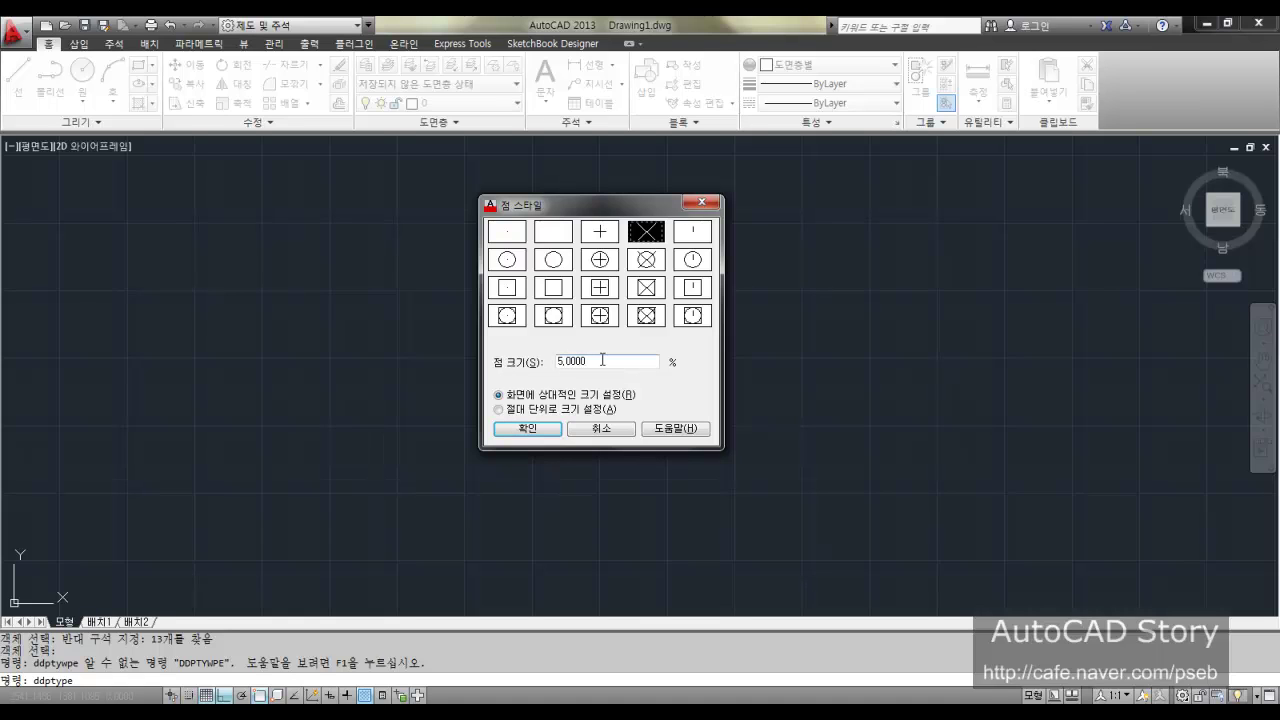
left_click(530, 431)
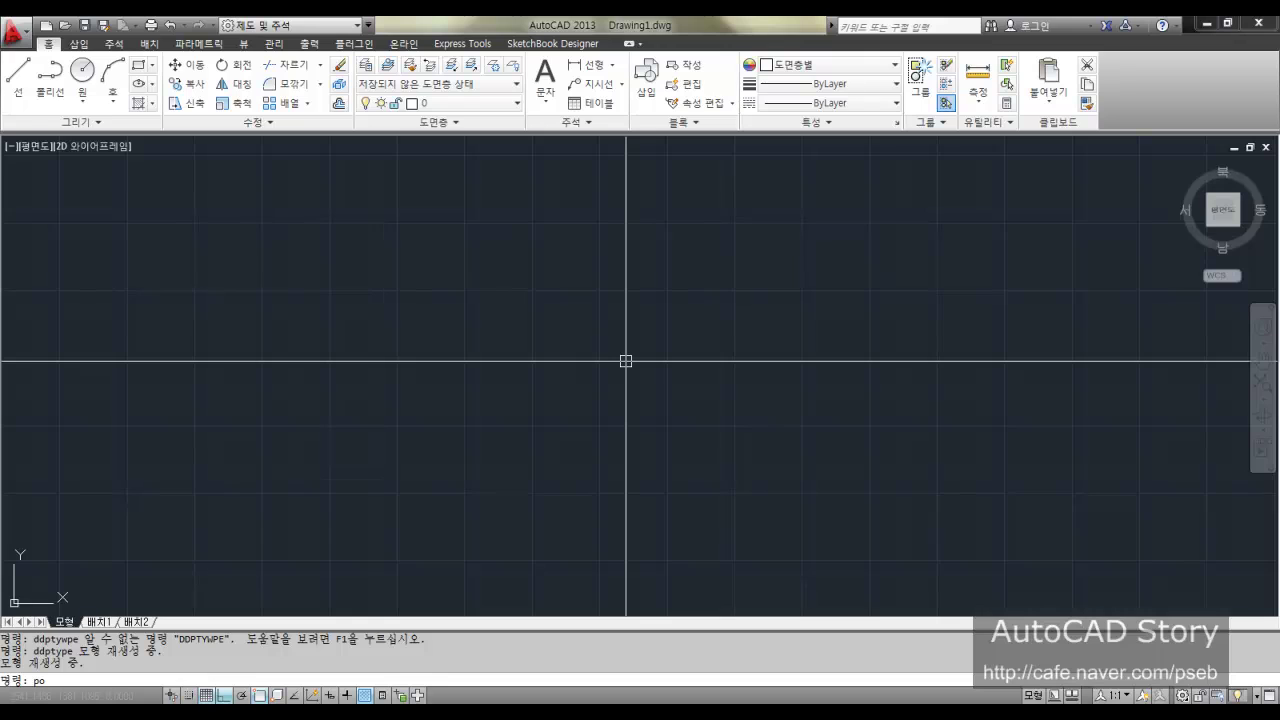
Step: Place a single point near the middle of the empty drawing area
type("po")
key("Return")
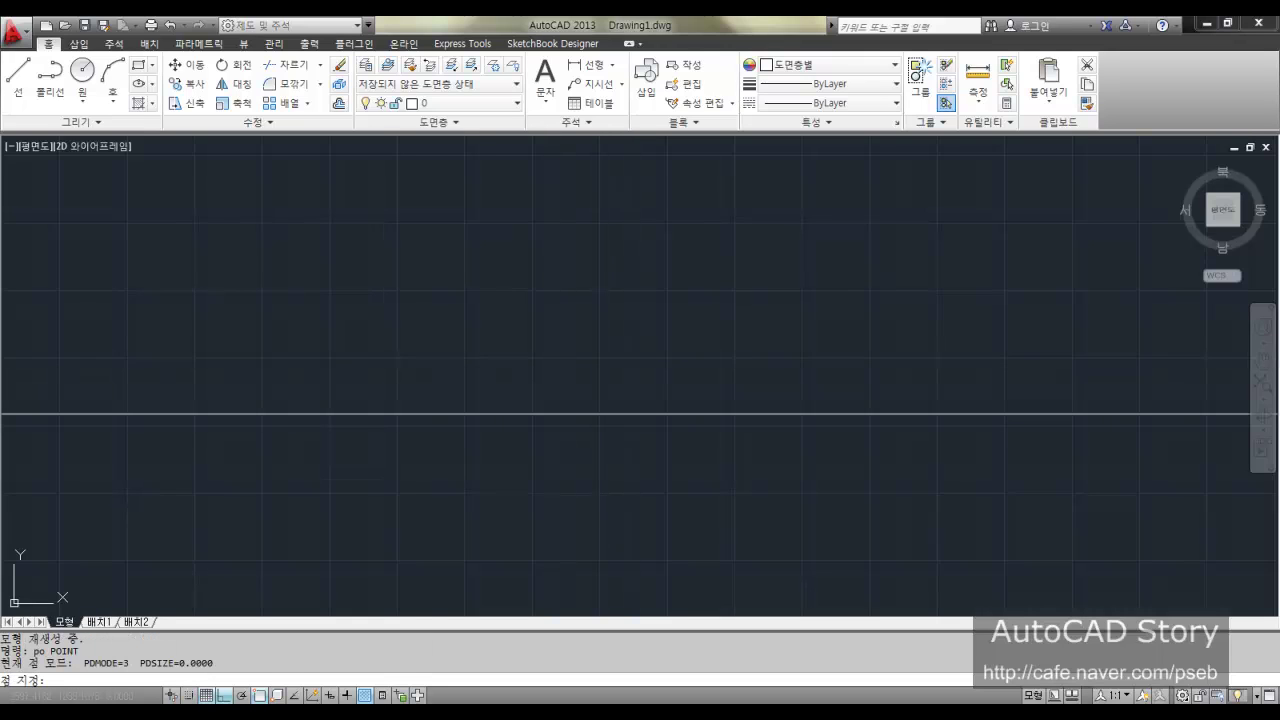
left_click(569, 374)
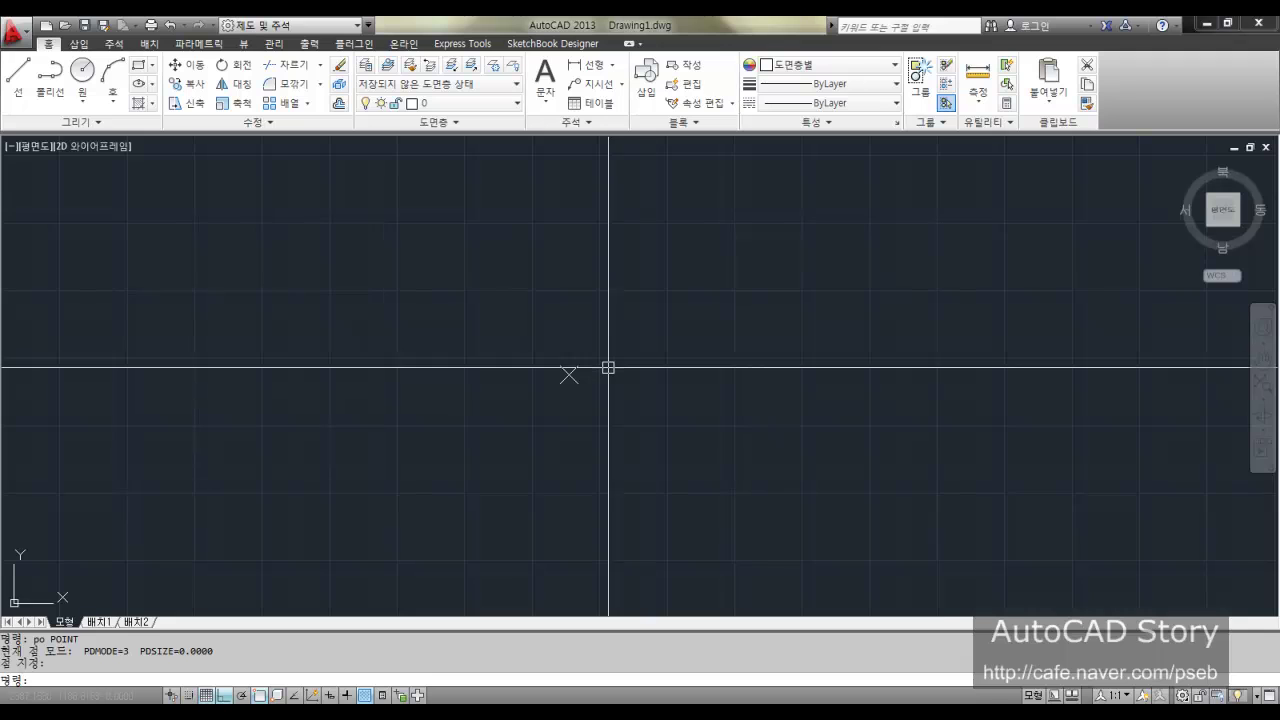
Step: Regenerate the model at a distant and at a close zoom to examine how the screen-relative point marker scales
scroll(606, 372, "down", 6)
scroll(688, 406, "down", 2)
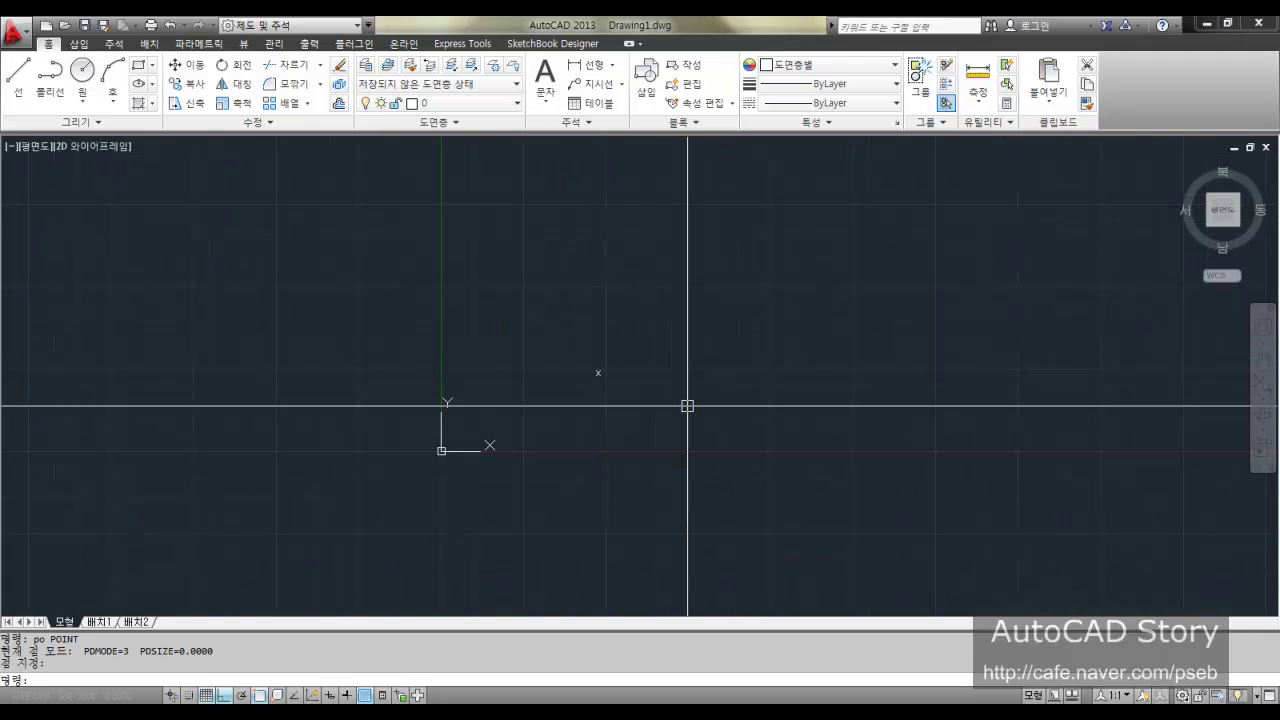
type("re")
key("Return")
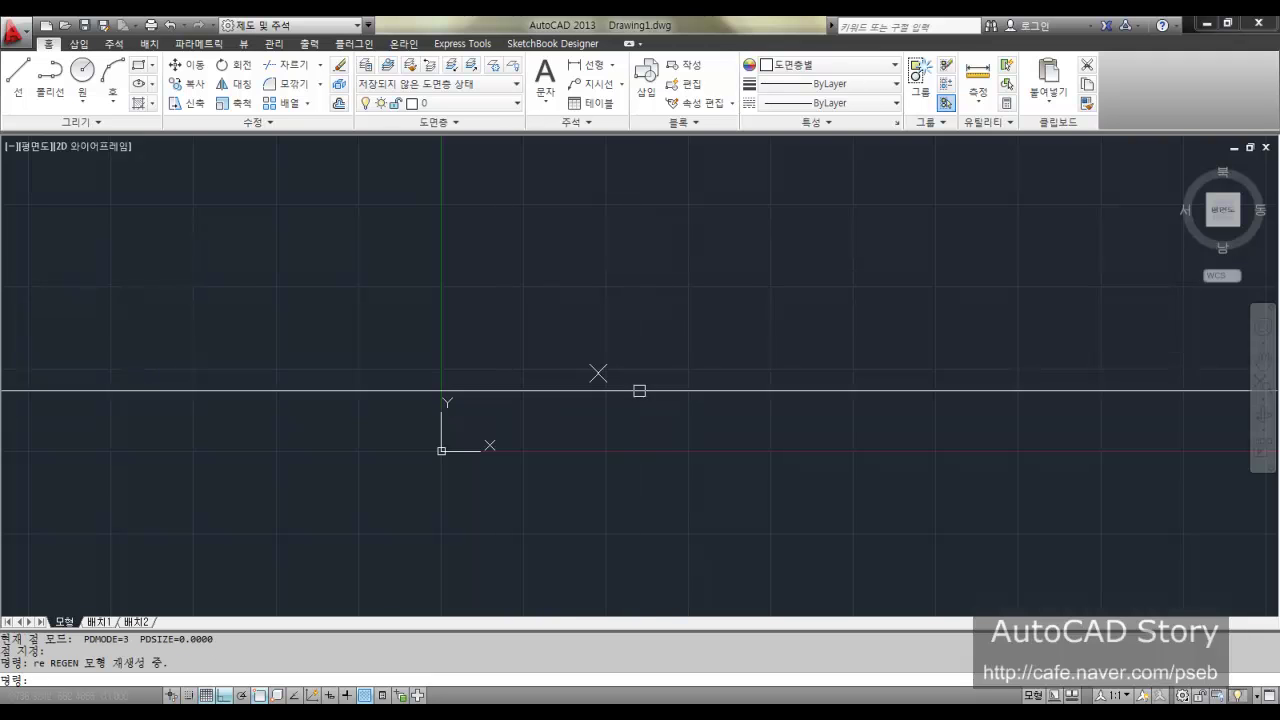
scroll(603, 372, "up", 6)
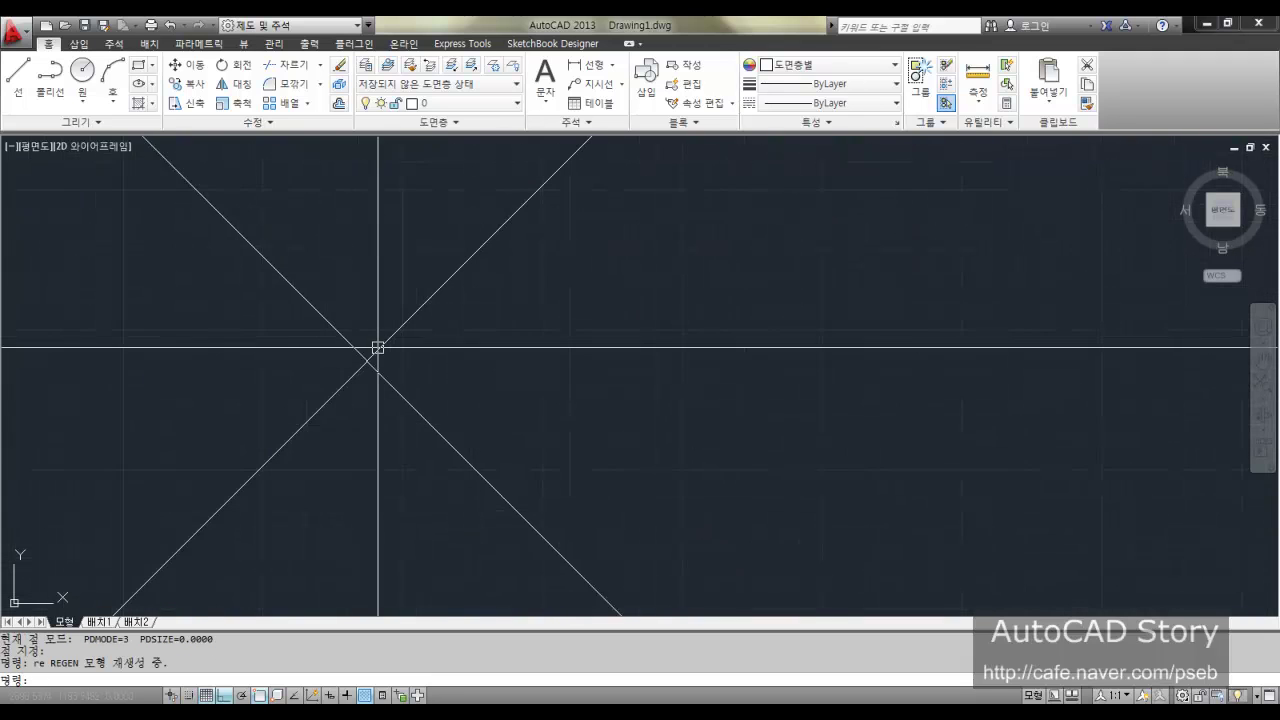
scroll(223, 437, "up", 2)
type("re")
key("Return")
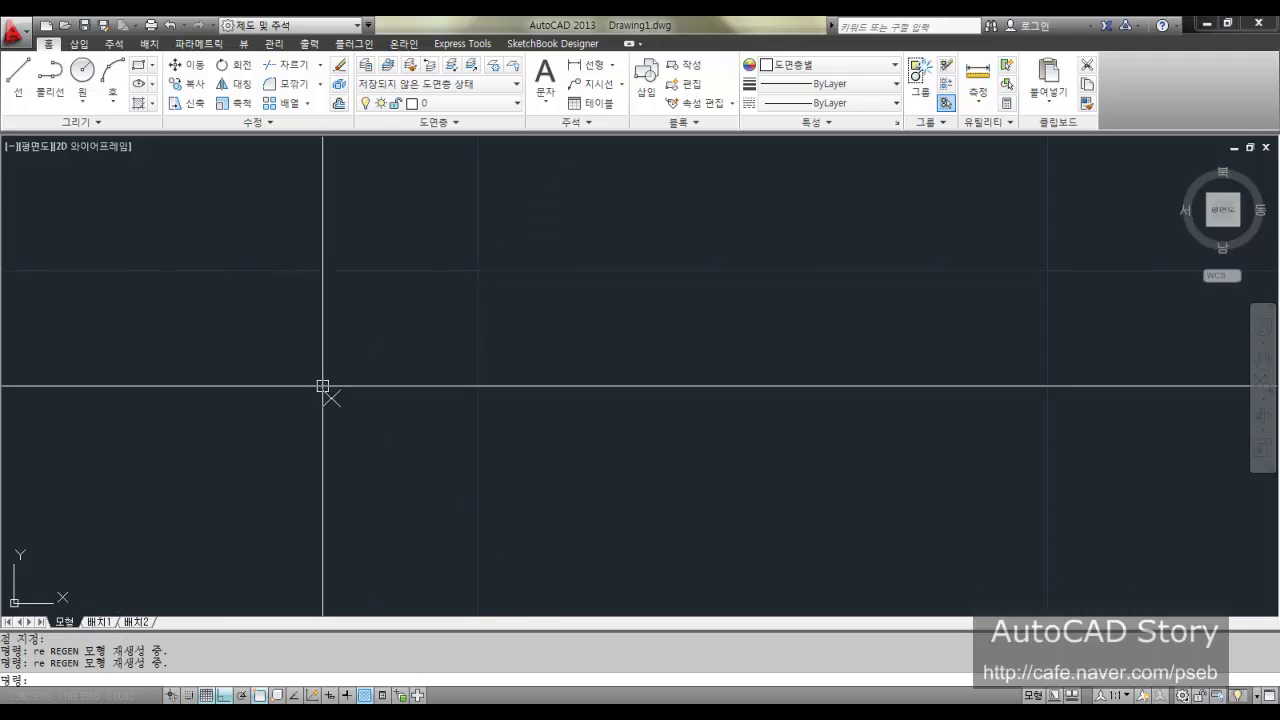
Step: Erase everything in the drawing with the whole drawing in view
type("z")
key("Return")
type("a")
key("Return")
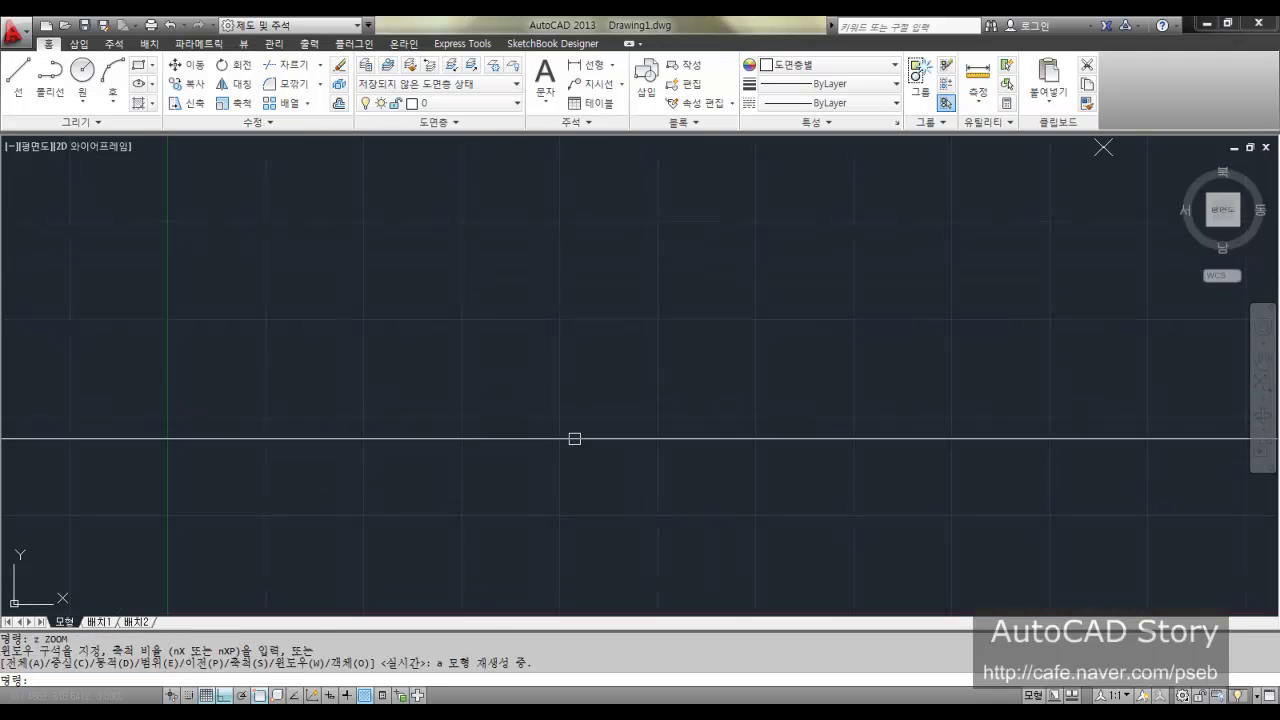
type("e")
key("Return")
type("a")
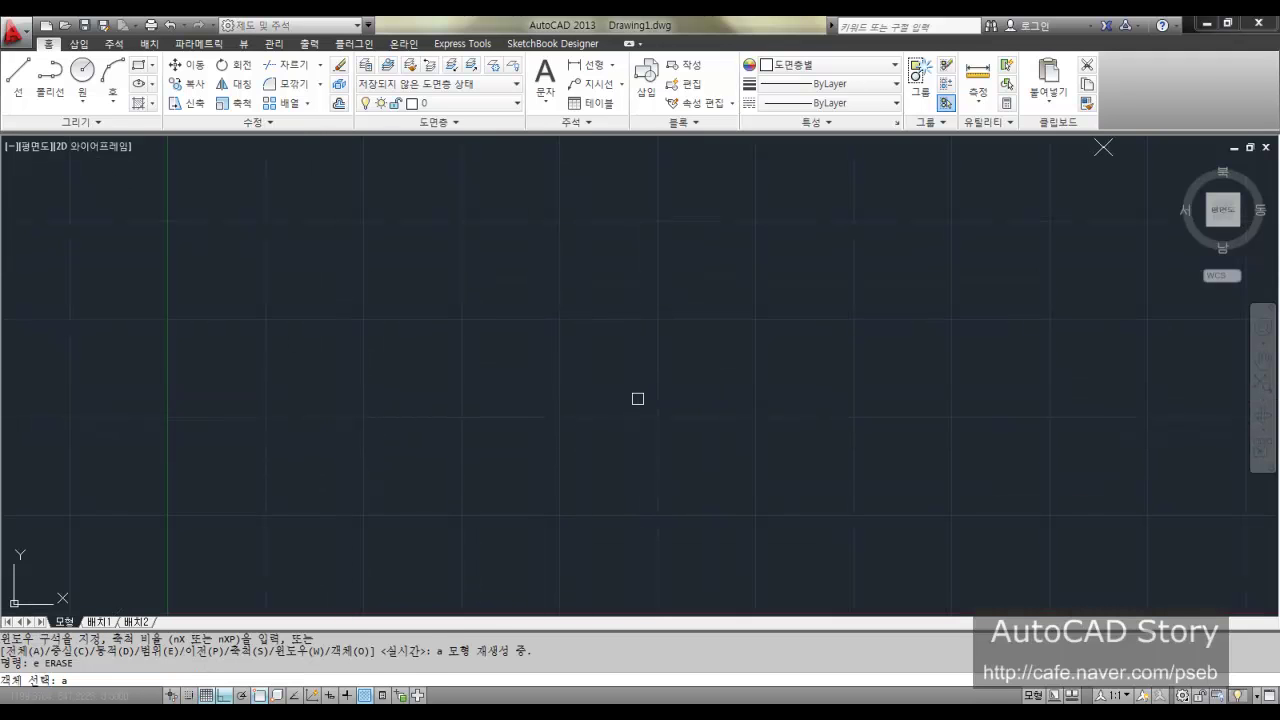
type("ll")
key("Return")
key("Return")
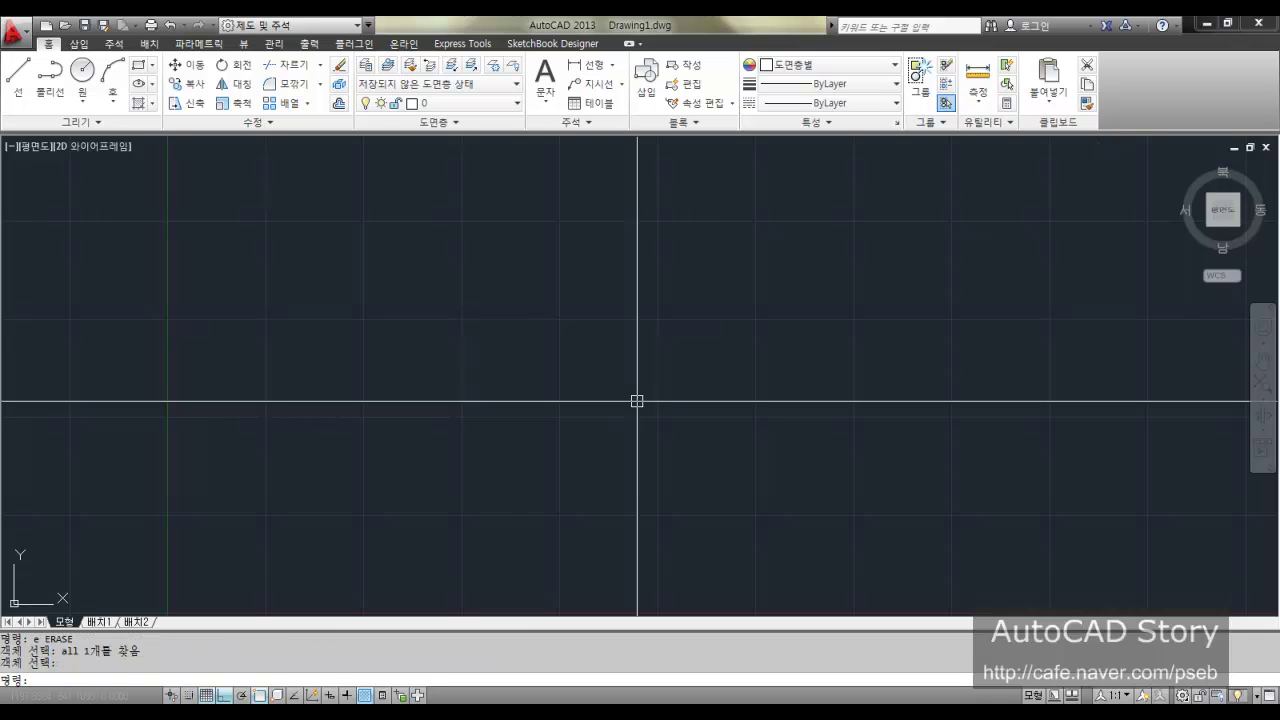
Step: Set the point size to 5 in absolute units in the point style settings, keeping the X marker
type("ddptype")
key("Return")
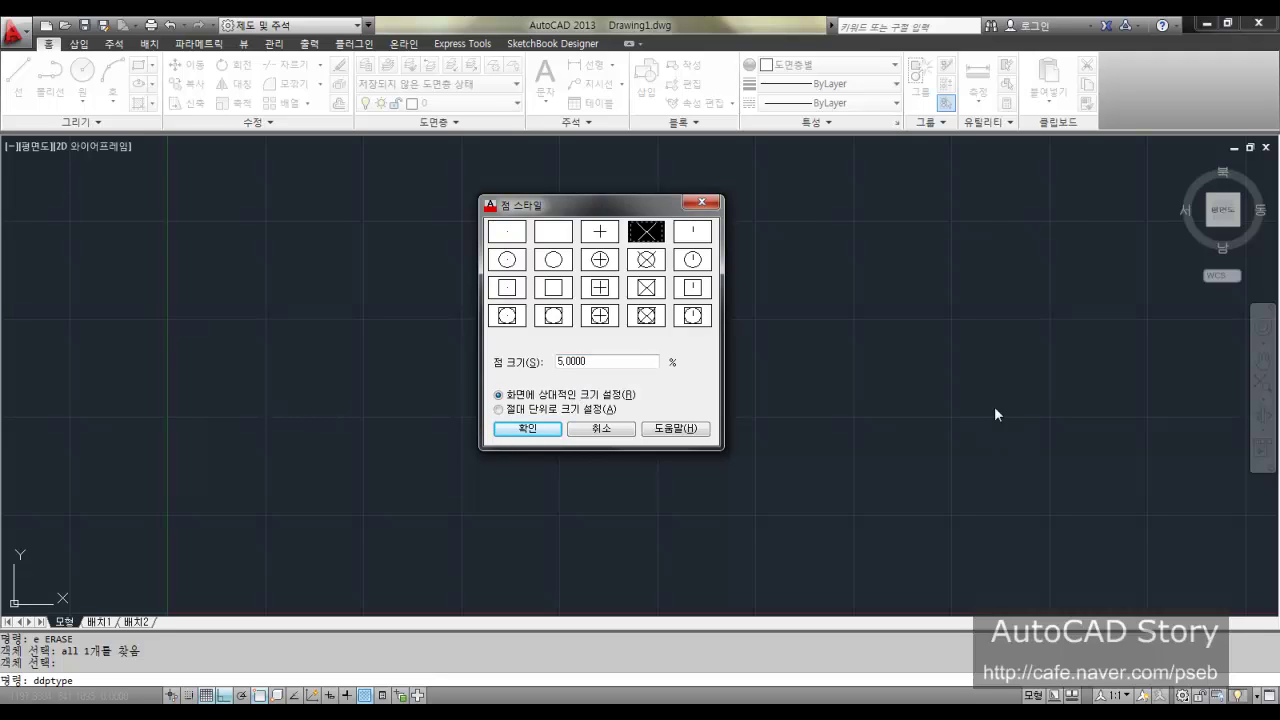
left_click_drag(650, 361, 491, 382)
left_click(498, 409)
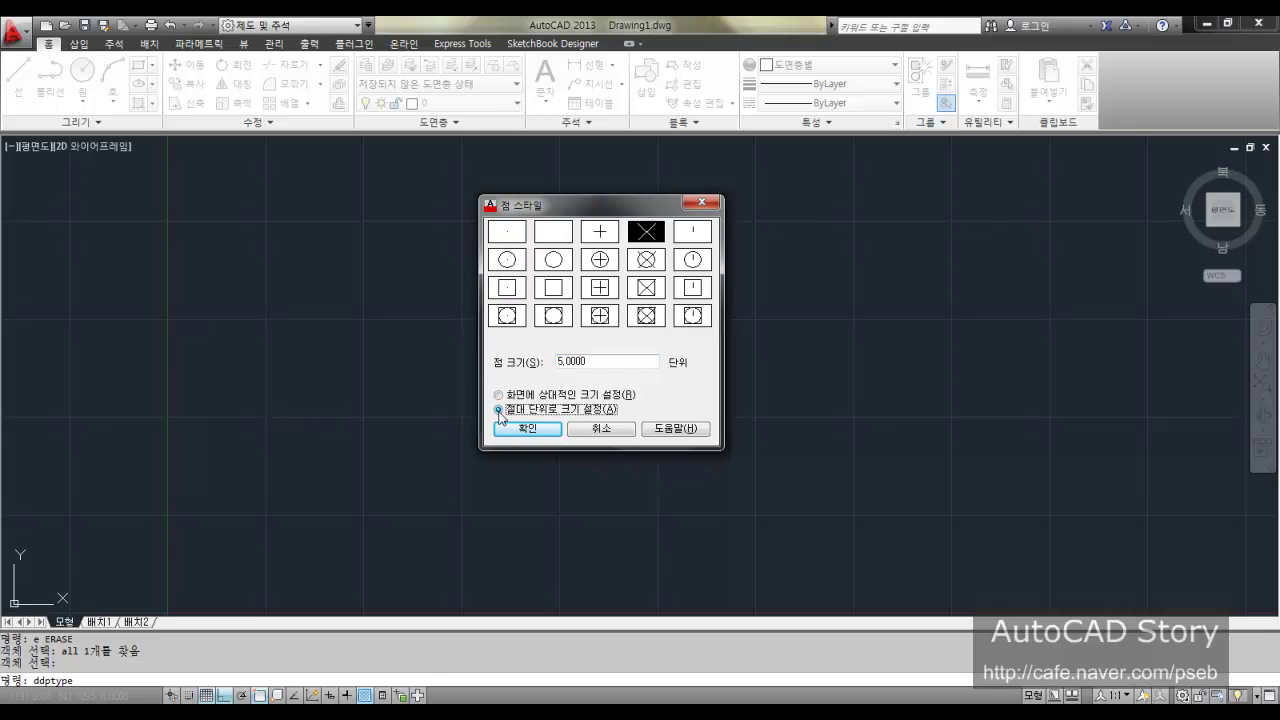
left_click(515, 430)
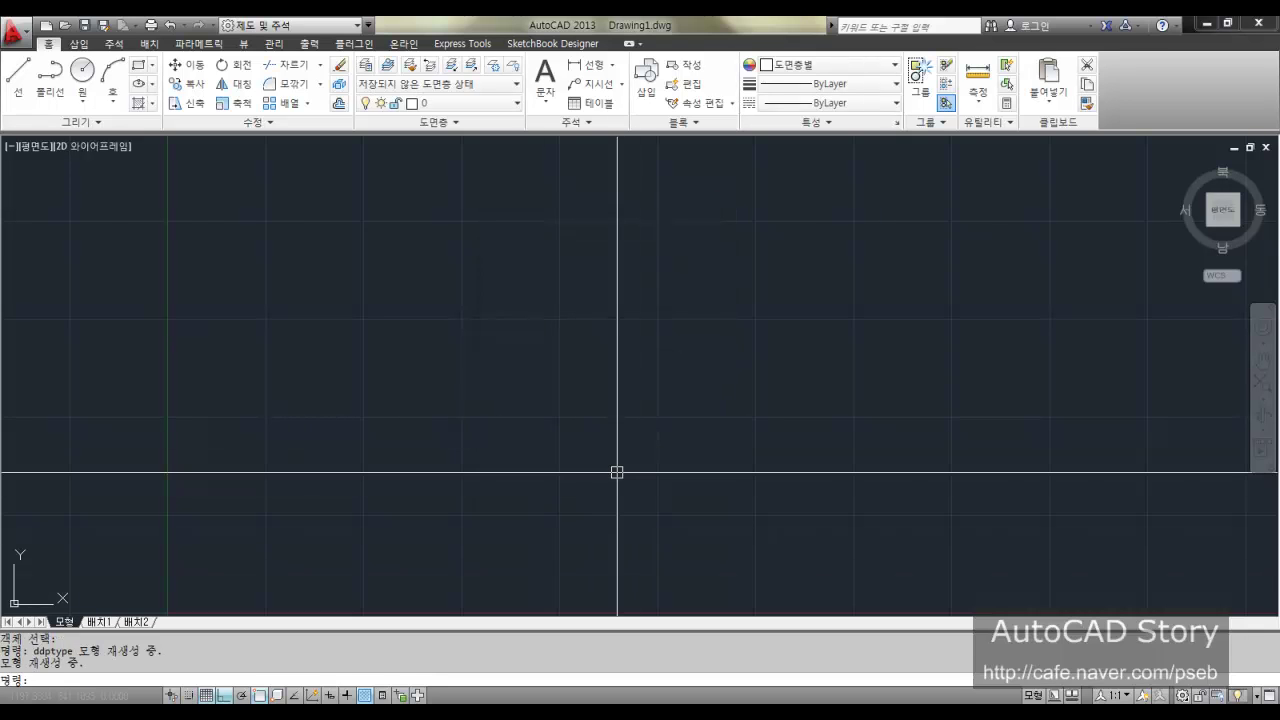
Step: Place a single point below the middle of the drawing area with the absolute-size style
type("po")
key("Return")
left_click(597, 457)
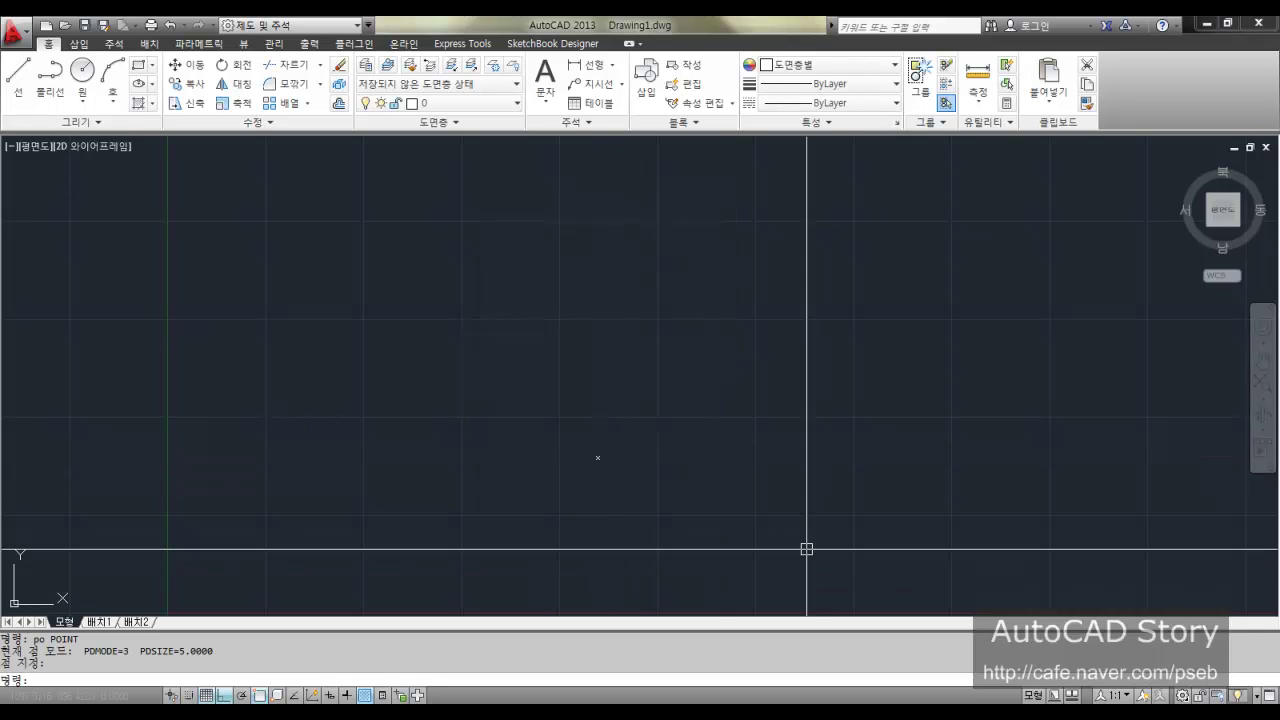
Step: Examine the absolute-size point marker at several zoom levels, regenerating the model at close and distant views
scroll(606, 471, "up", 12)
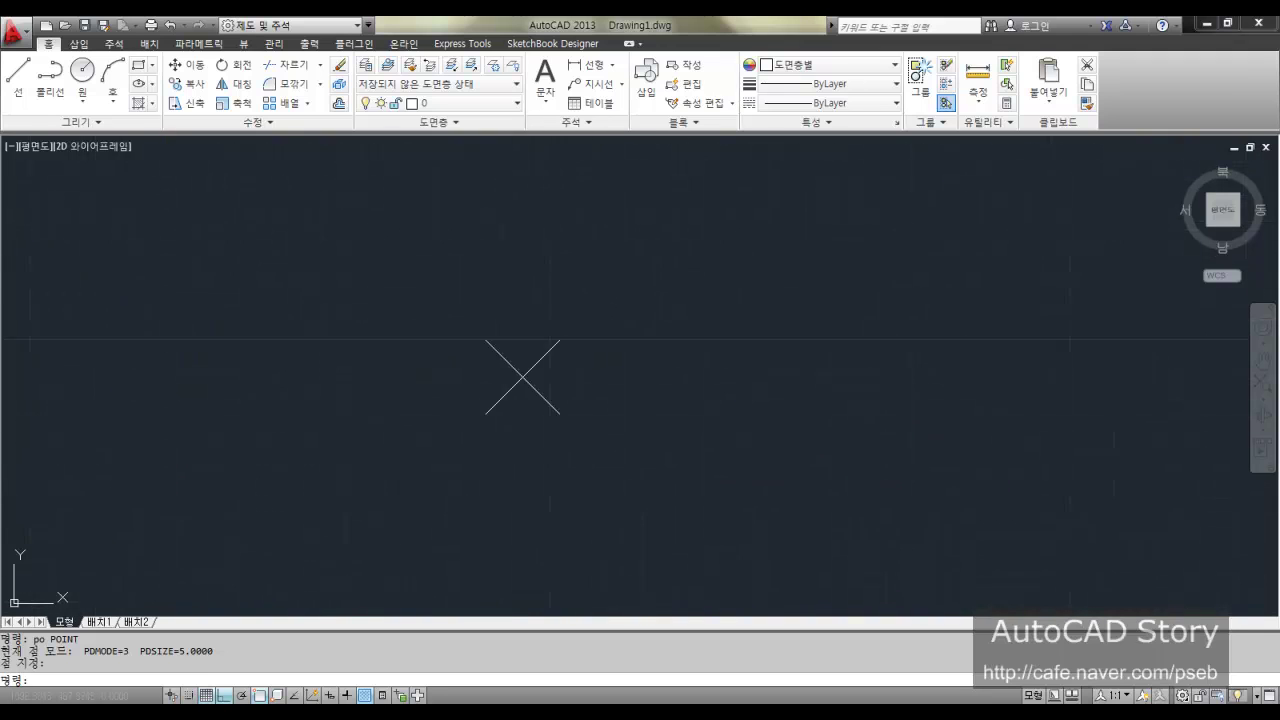
scroll(549, 340, "up", 5)
scroll(526, 386, "down", 10)
scroll(543, 409, "up", 15)
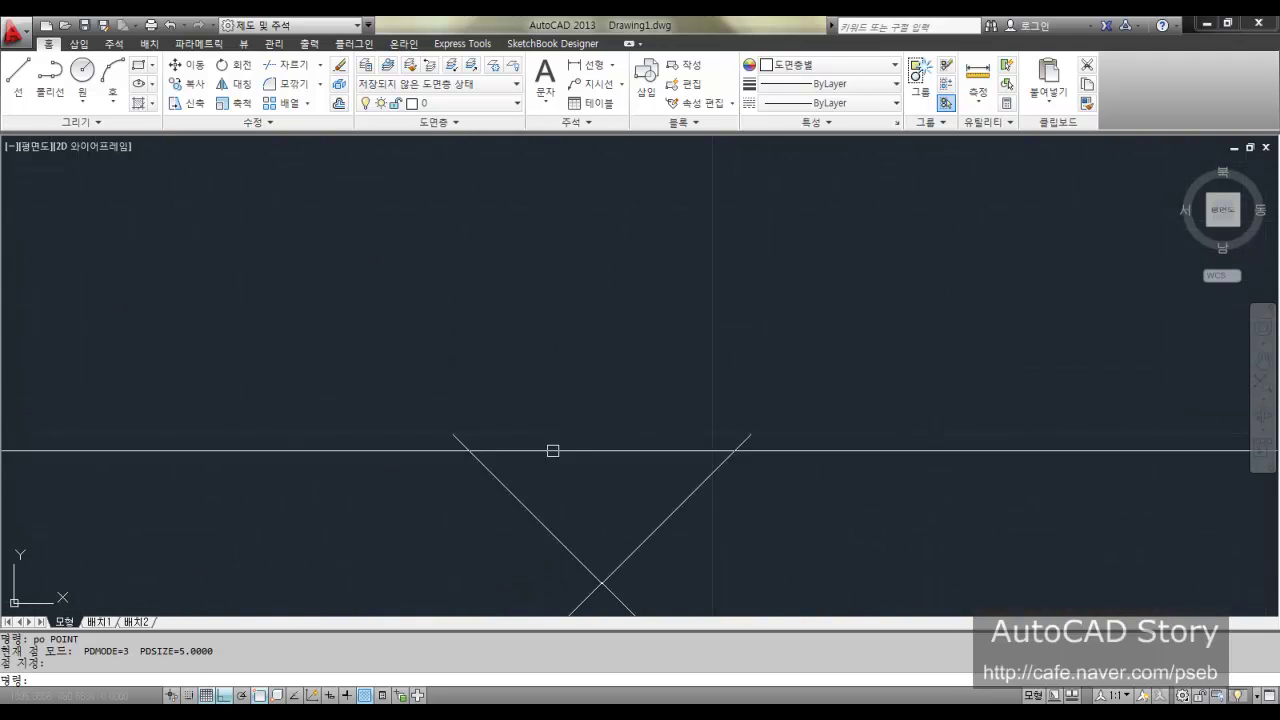
scroll(553, 451, "up", 2)
middle_click_drag(553, 451, 514, 258)
key("Return")
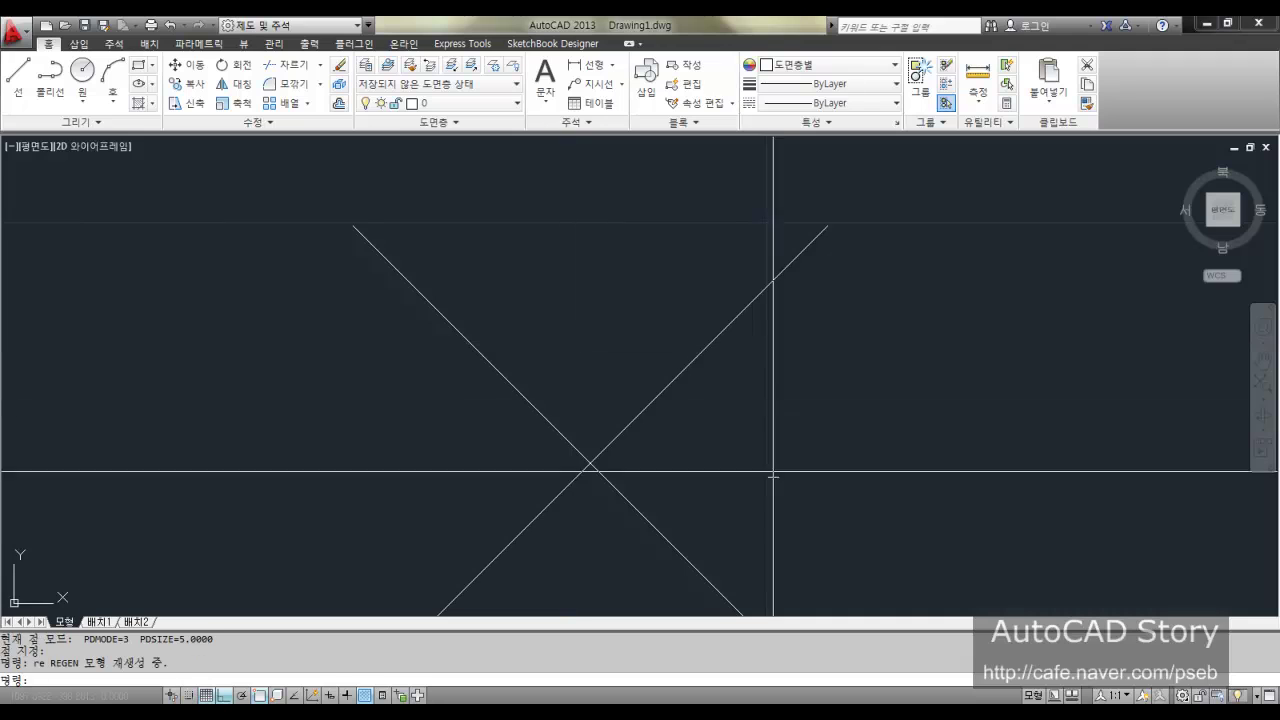
scroll(592, 325, "down", 7)
type("r")
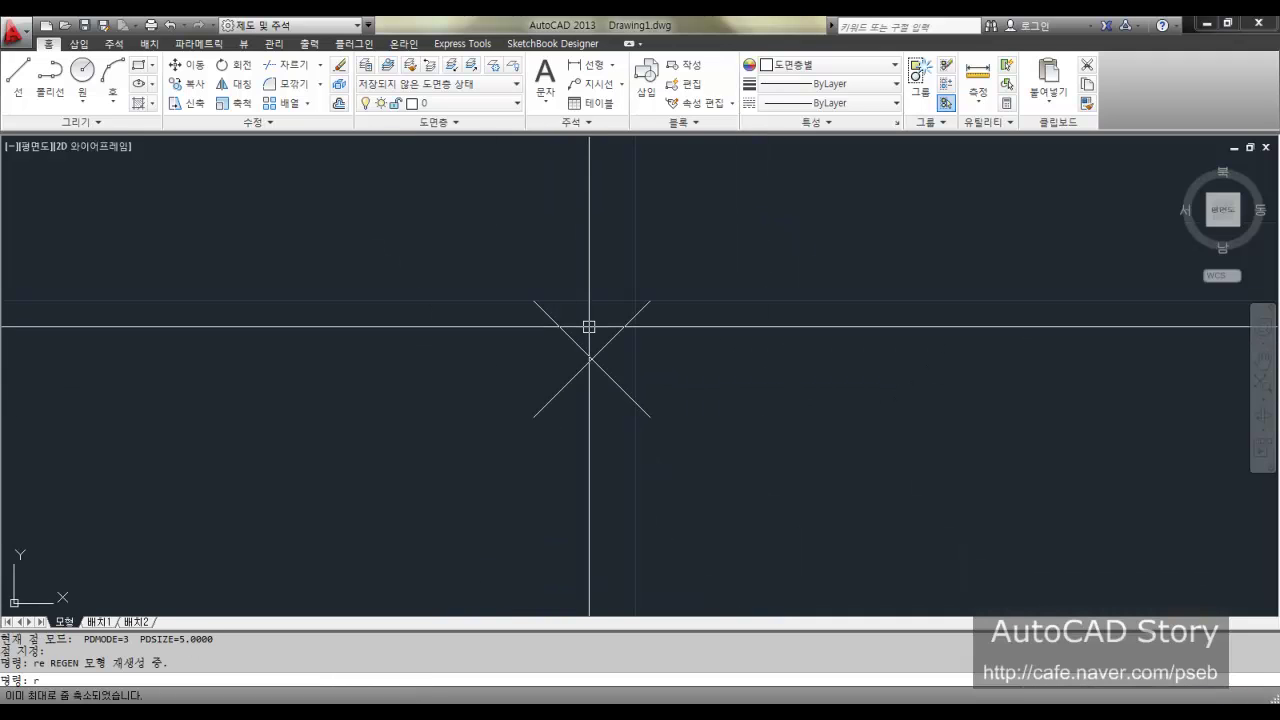
type("e")
key("Return")
Step: Show the whole drawing and erase all objects, including the absolute-size point
type("z")
key("Return")
type("a")
key("Return")
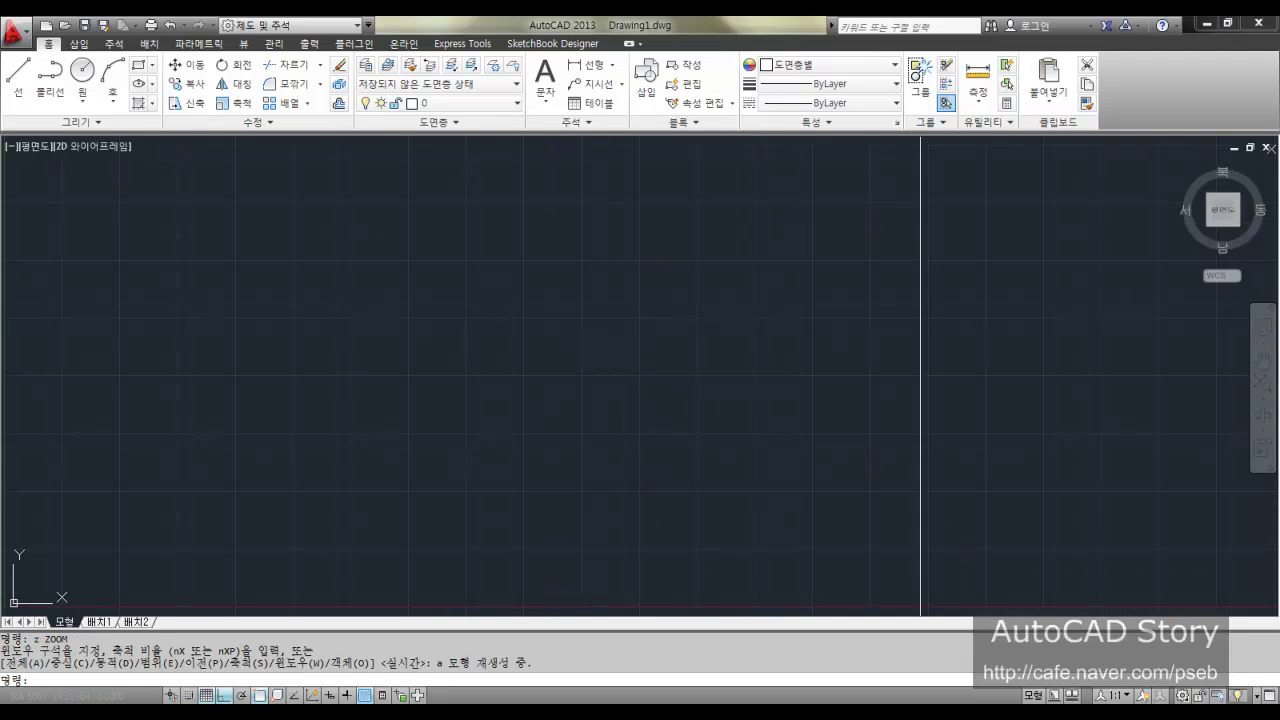
type("e")
key("Return")
type("all")
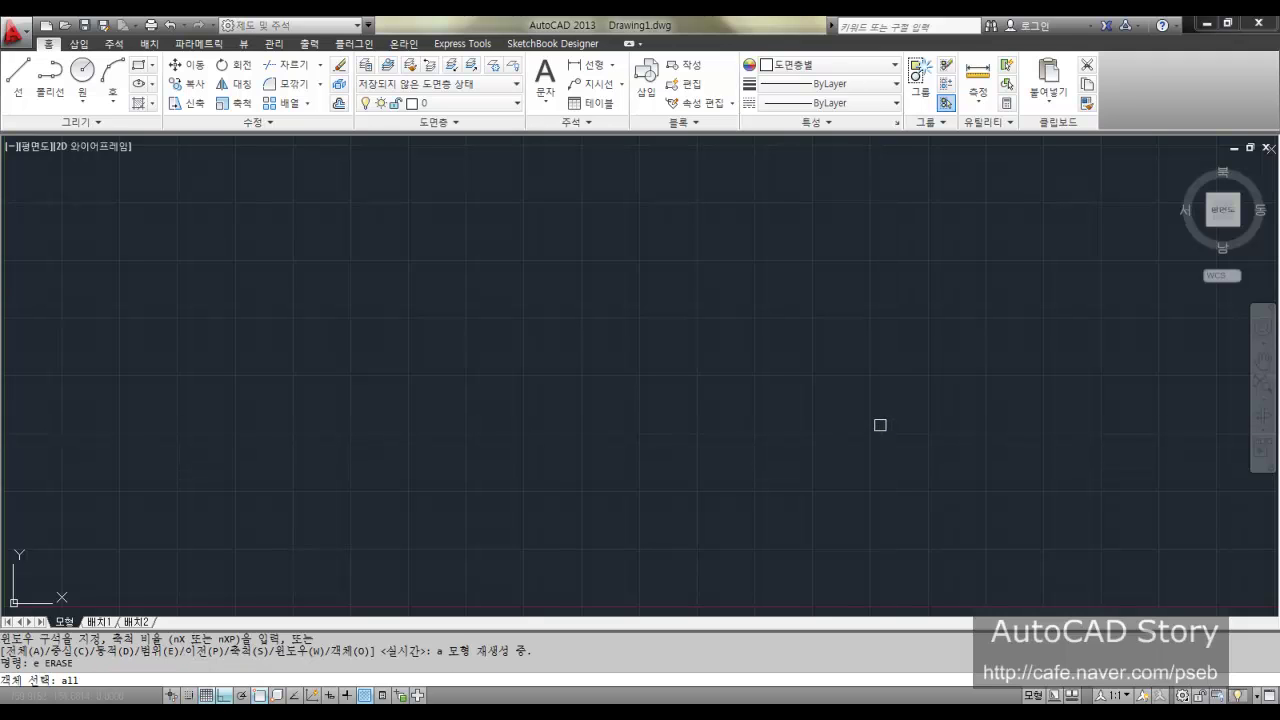
key("Return")
key("Return")
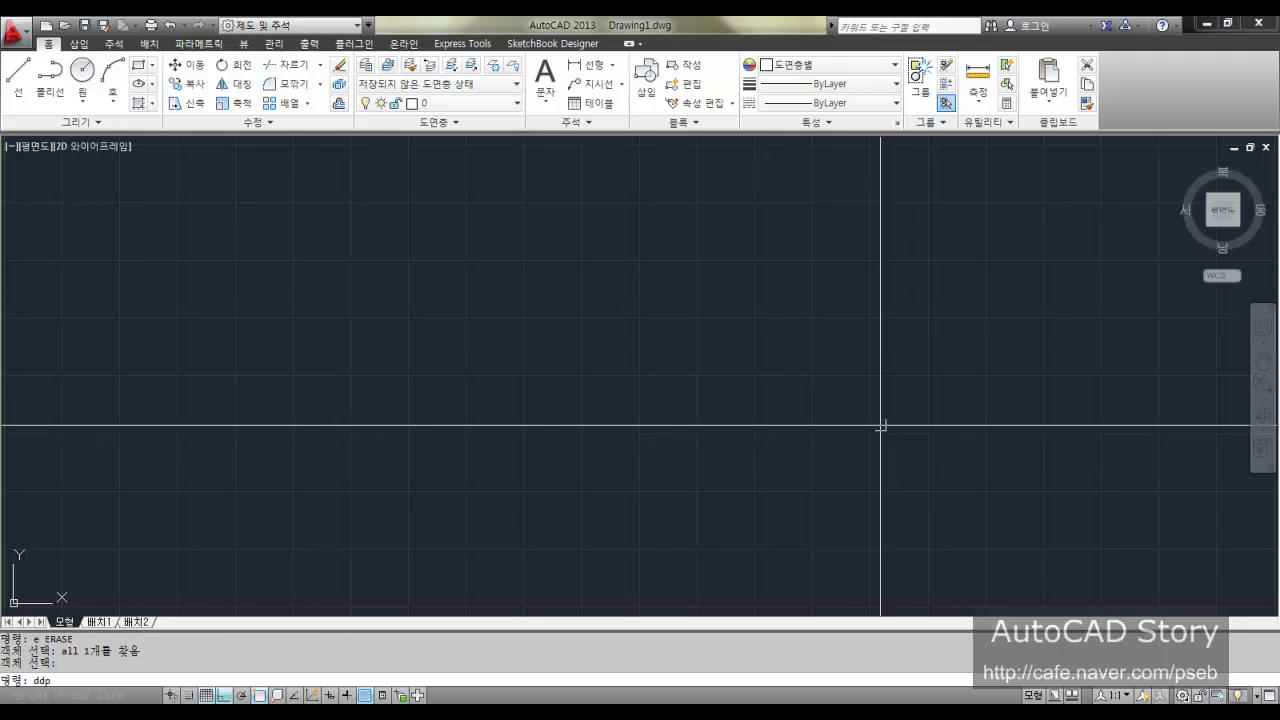
Step: Set the point style to size points relative to the screen at 5%, keeping the X marker
type("ddptype")
key("Return")
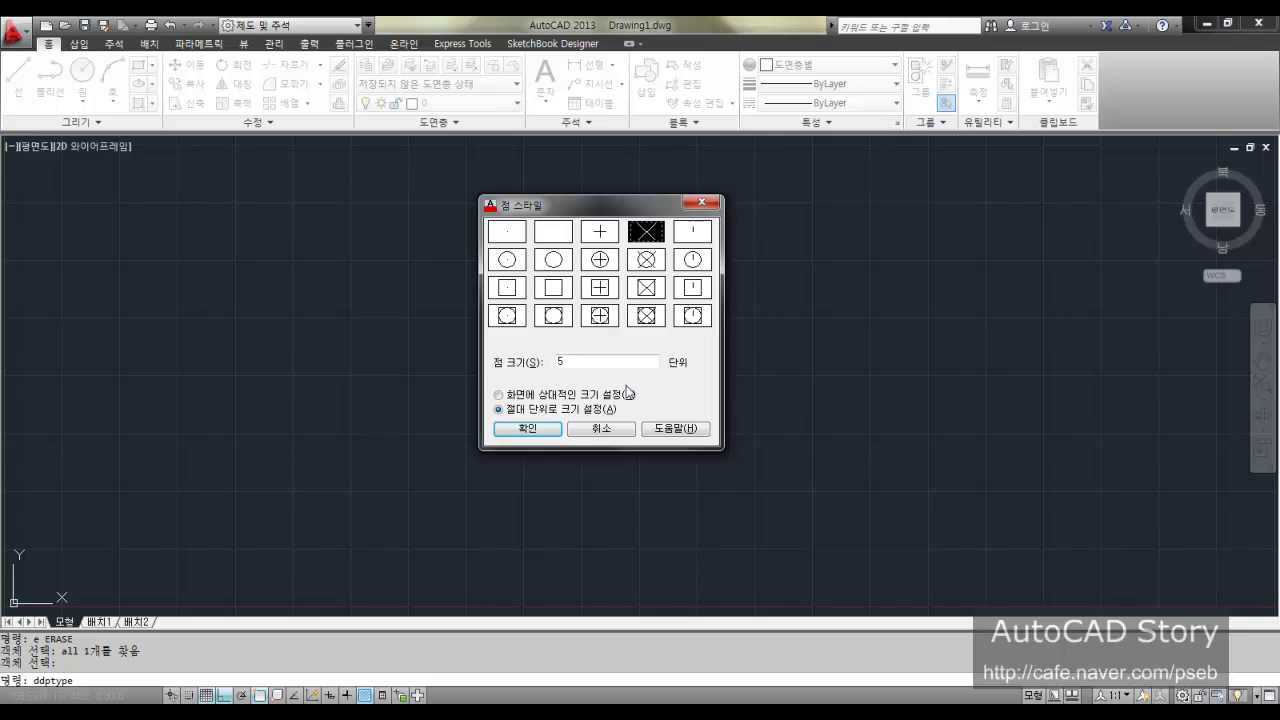
left_click(512, 396)
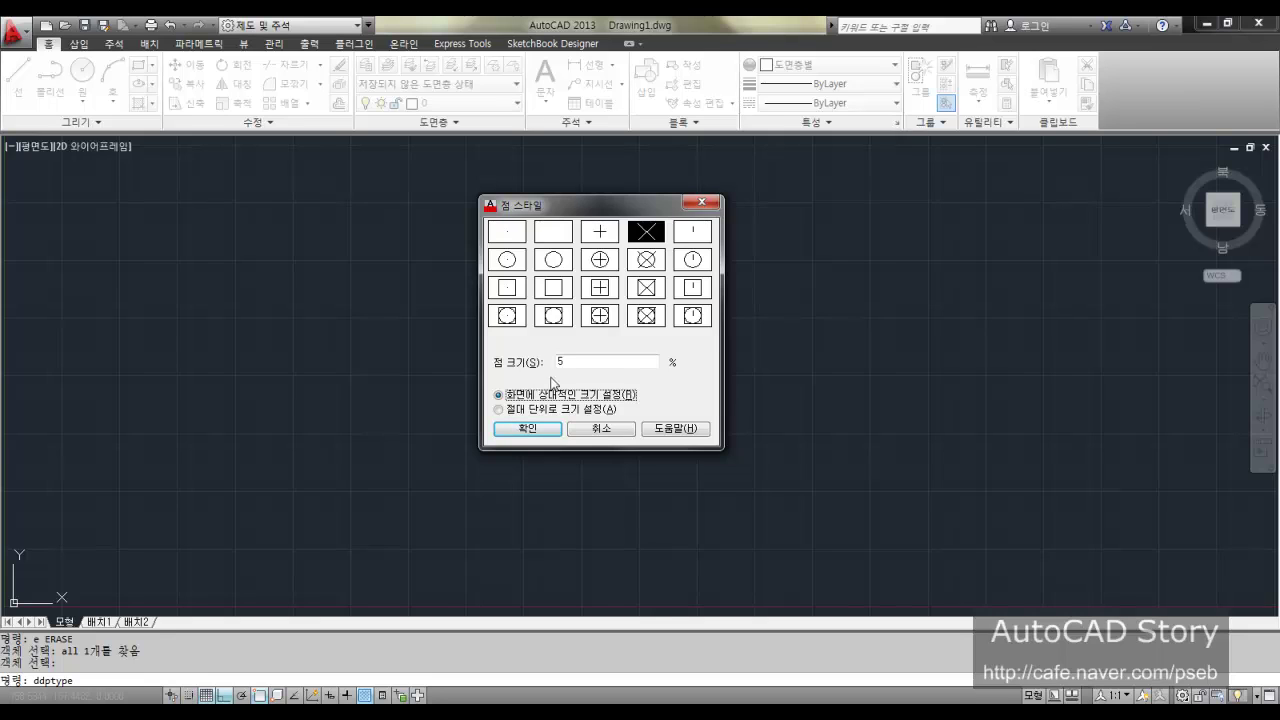
left_click(548, 410)
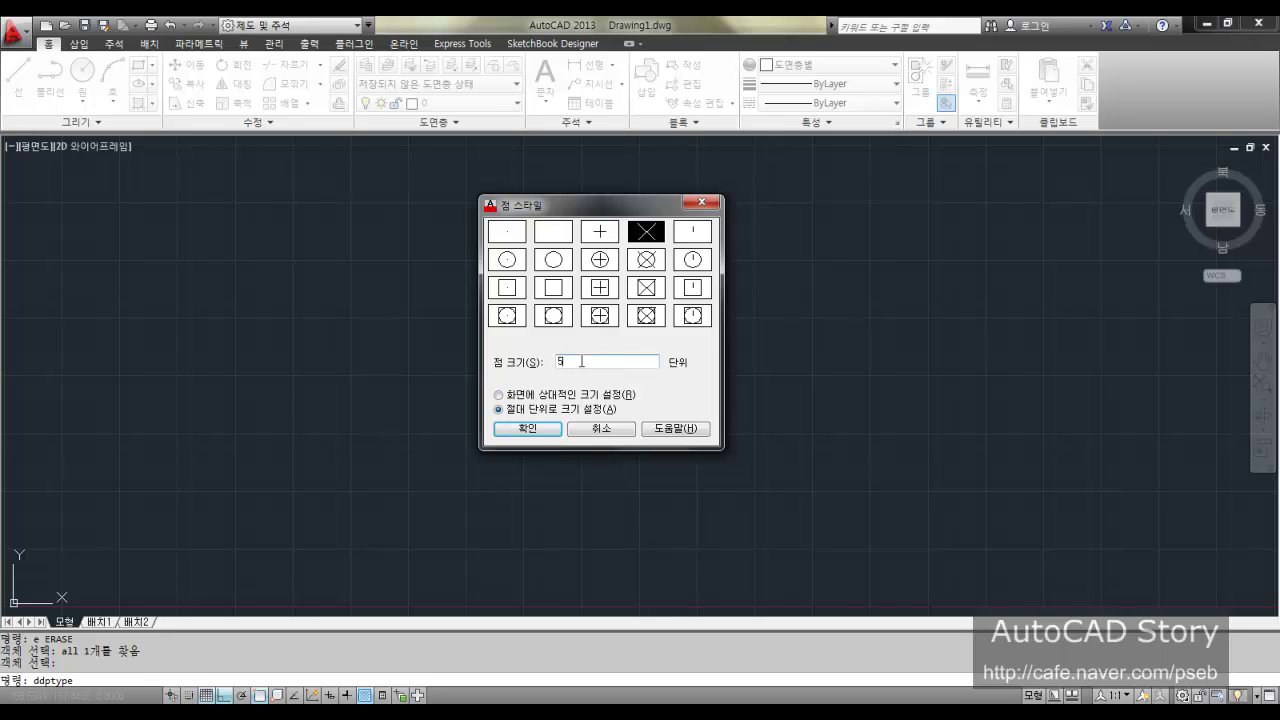
left_click(516, 396)
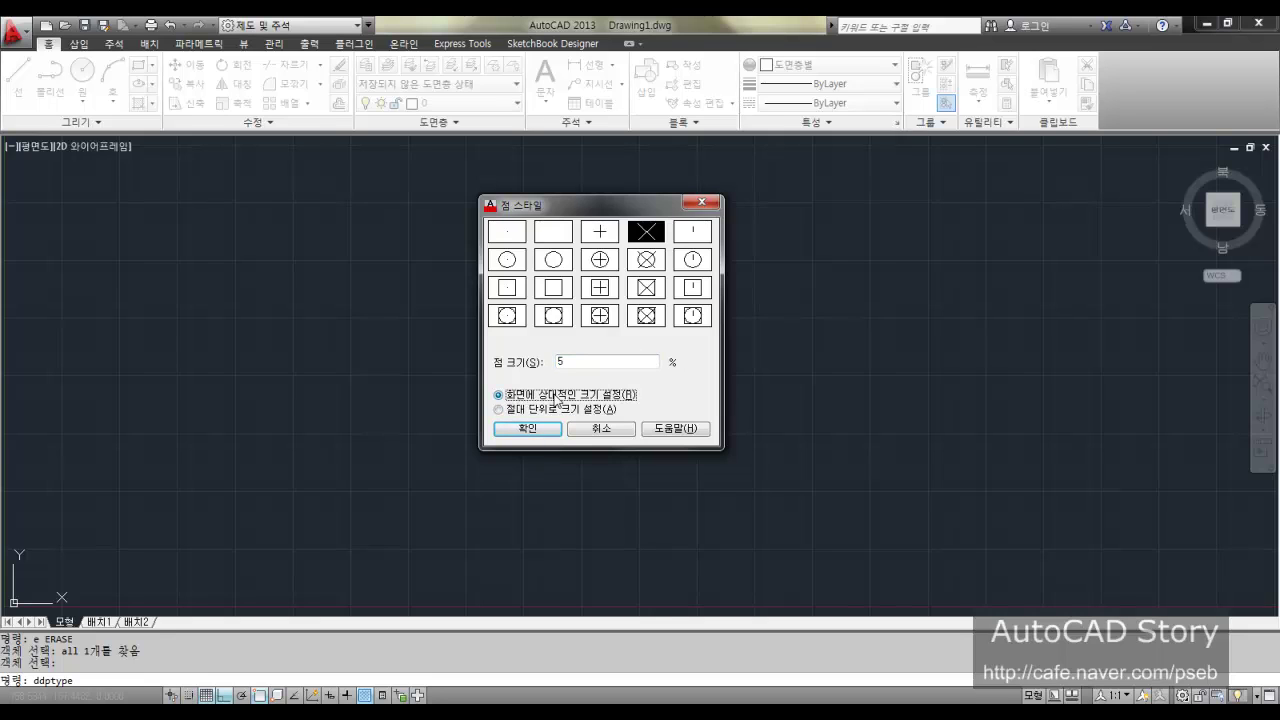
left_click(527, 428)
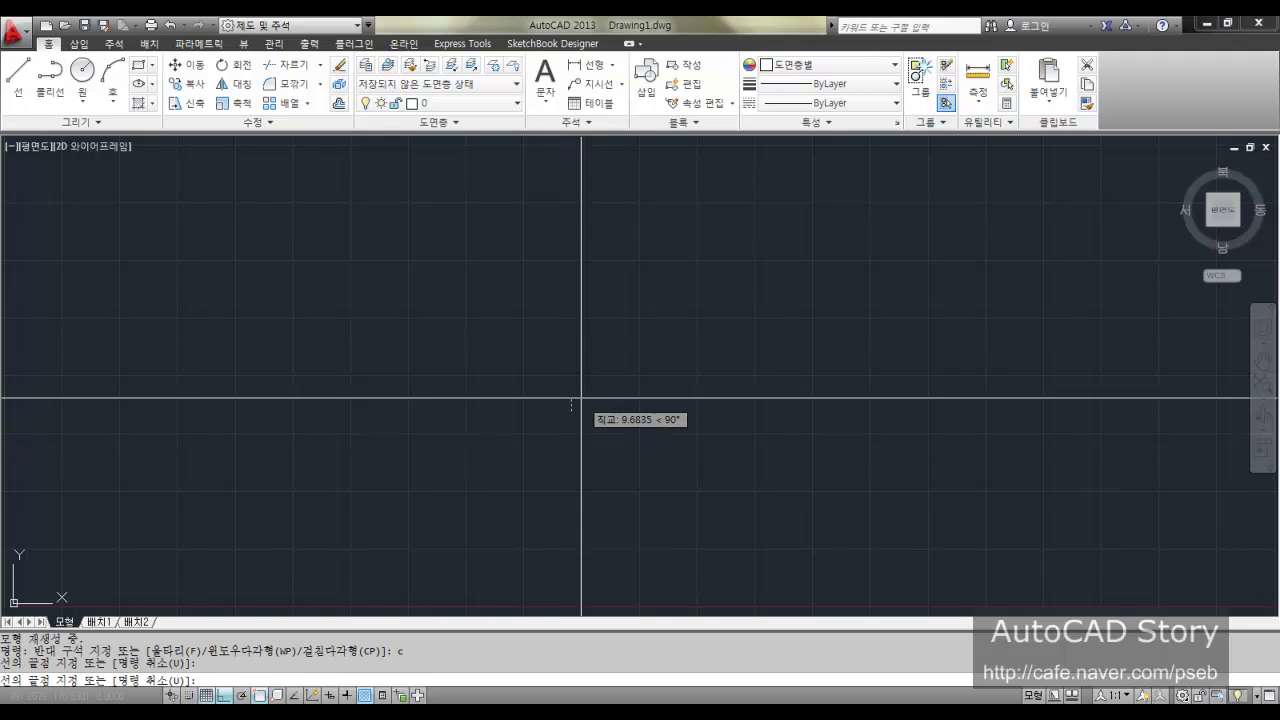
Step: Draw a circle in the empty drawing, picking its center and a point straight below it for the radius
key("Escape")
key("Escape")
type("c")
key("Return")
left_click(496, 380)
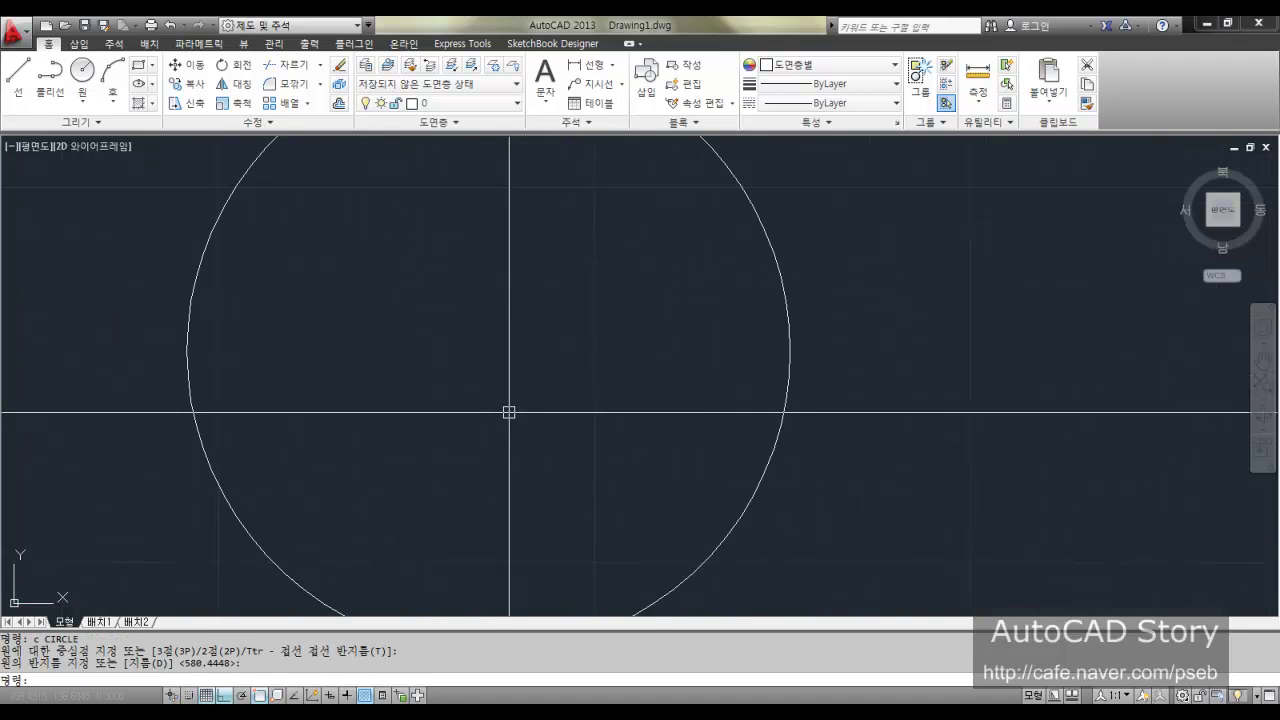
left_click(508, 569)
Step: Draw four connected lines between the circle's quadrant points to form a closed diamond inside it
type("l")
key("Return")
left_click(496, 192)
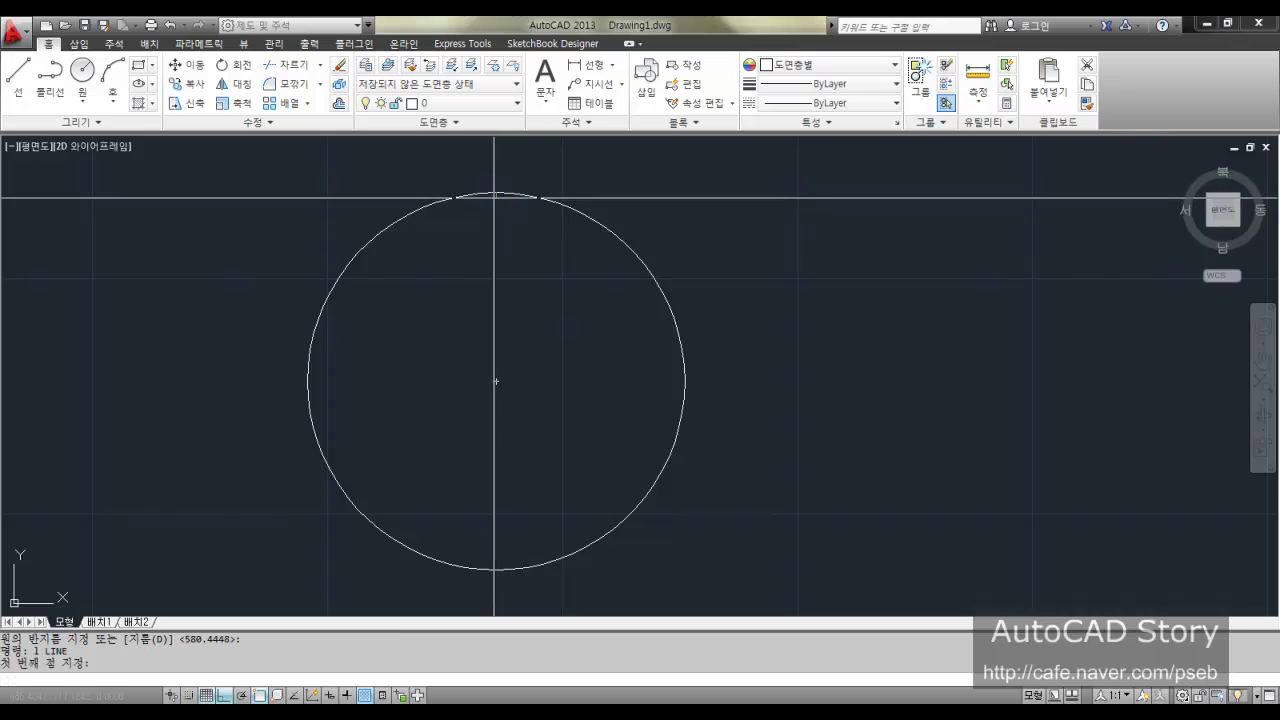
left_click(308, 380)
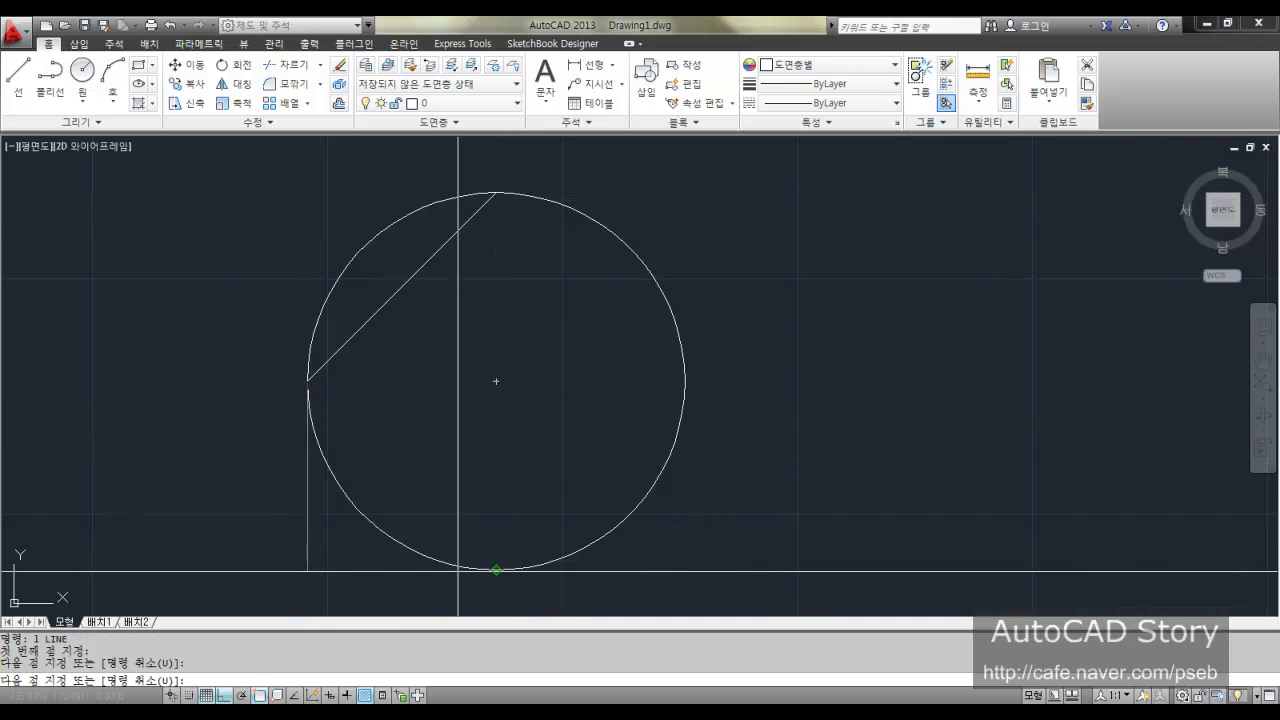
left_click(496, 569)
left_click(685, 380)
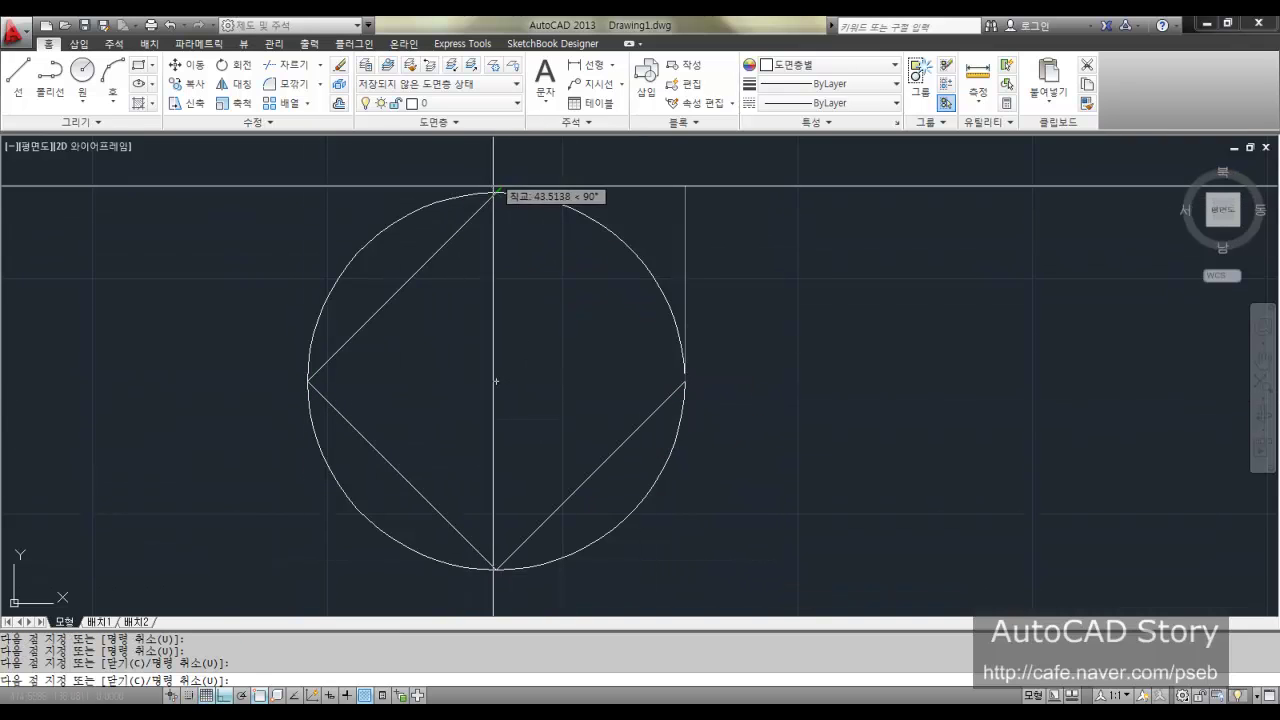
left_click(496, 192)
key("Return")
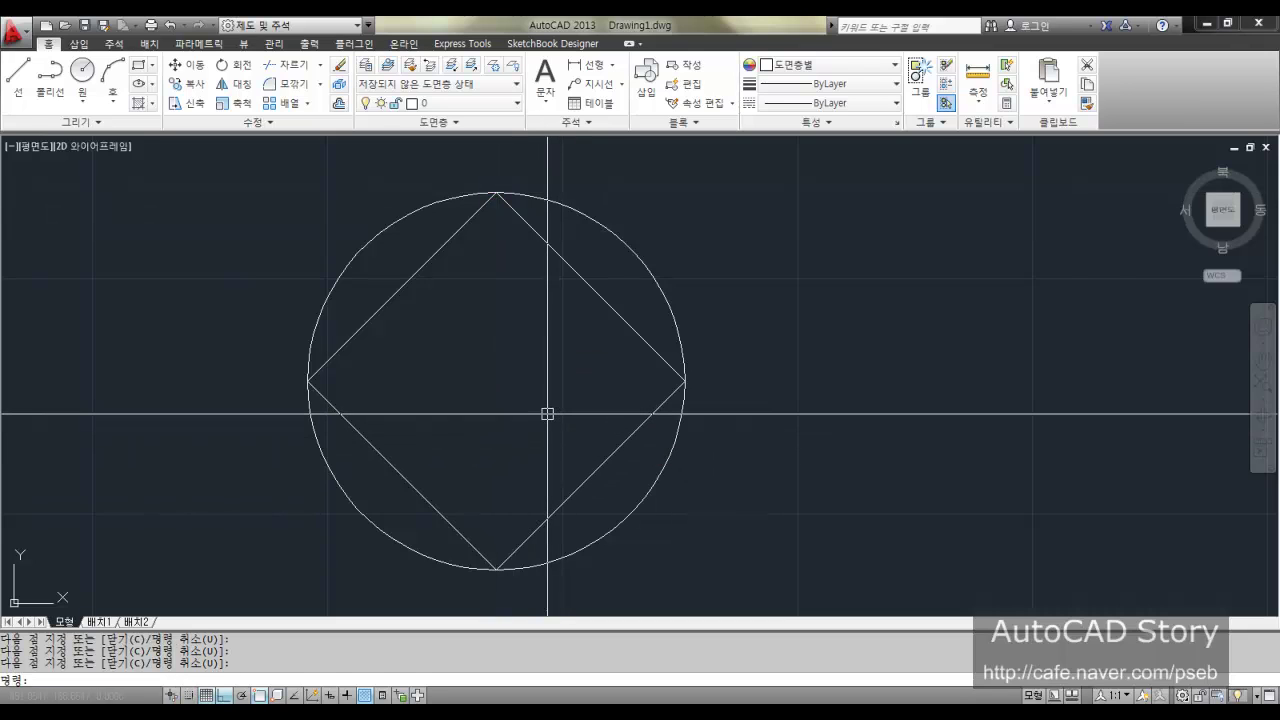
Step: Draw a 6-sided polygon centered on the circle and circumscribed about it, using the circle's quadrant for the radius
type("pol")
key("Return")
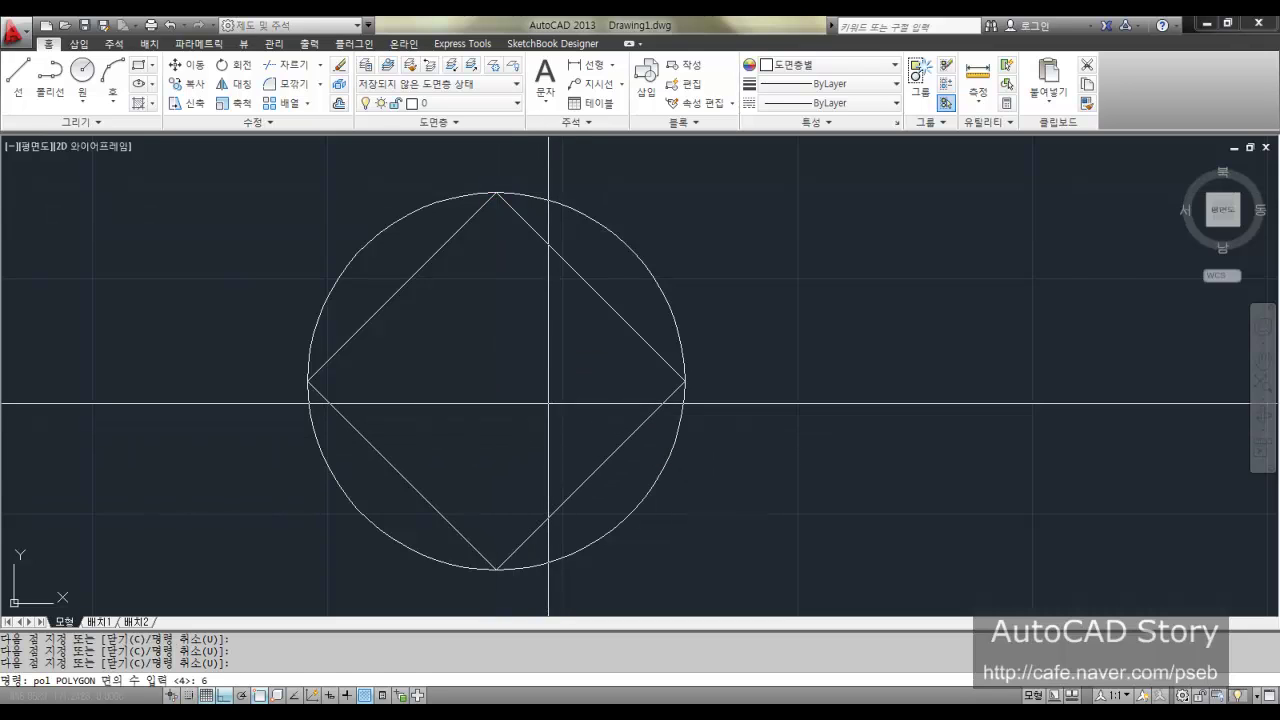
type("6")
key("Return")
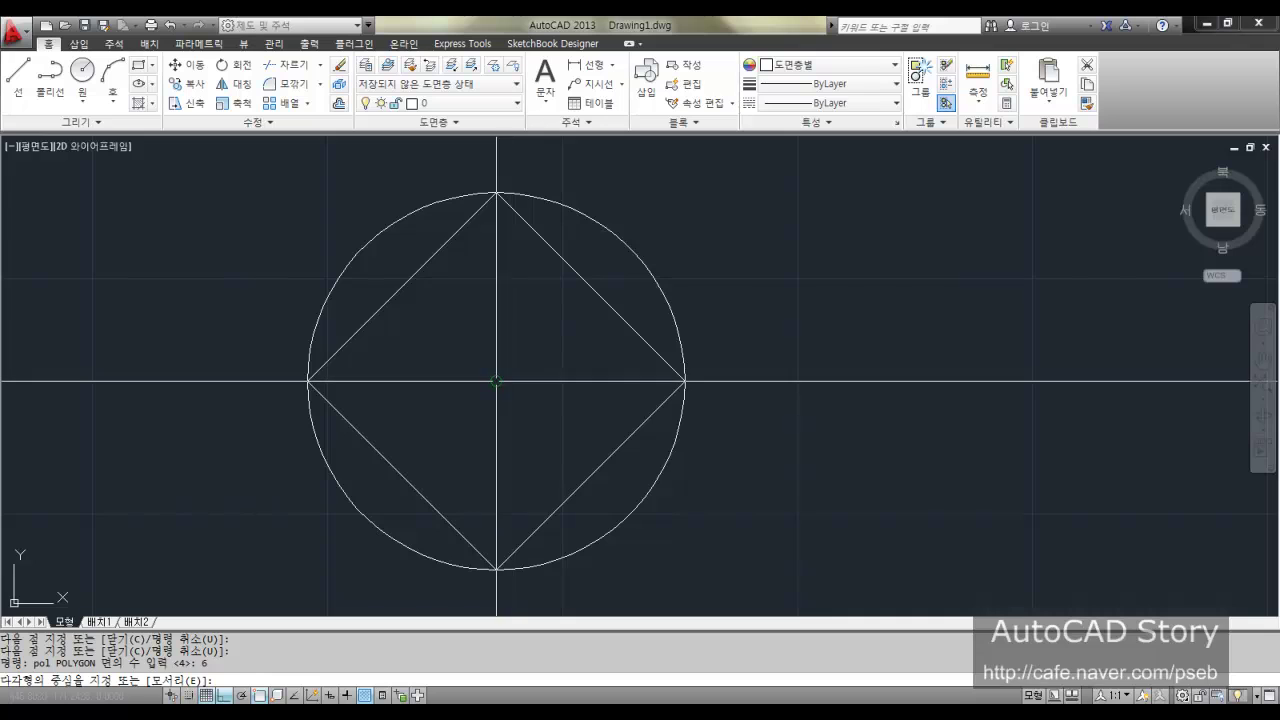
left_click(496, 381)
type("c")
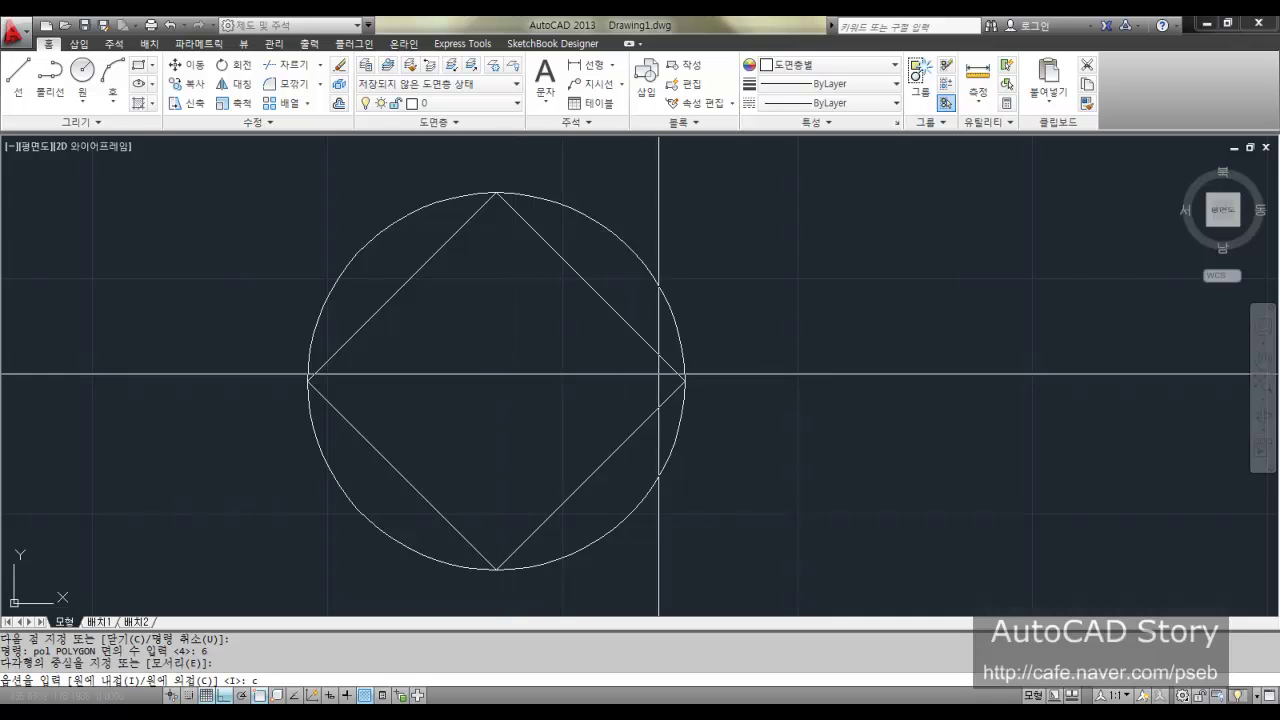
key("Return")
left_click(684, 380)
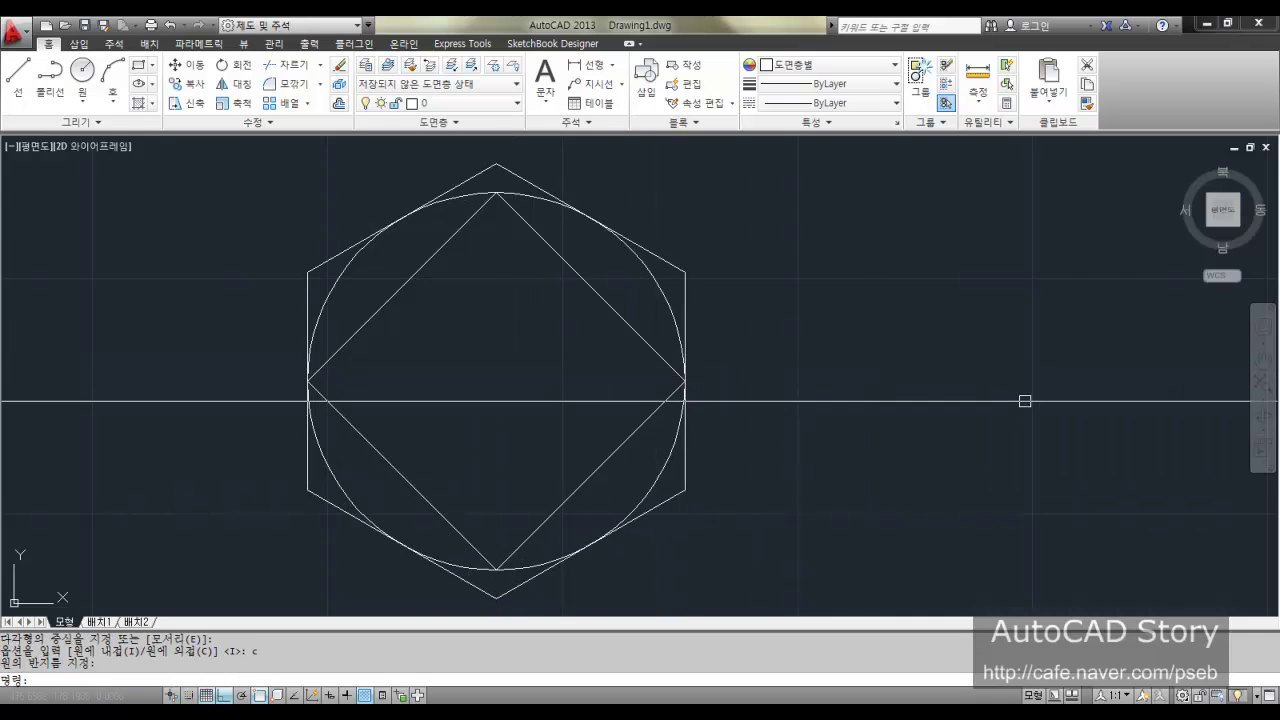
Step: Check the point style's marker and size settings and close them without making changes
scroll(1037, 401, "down", 4)
middle_click_drag(714, 400, 534, 412)
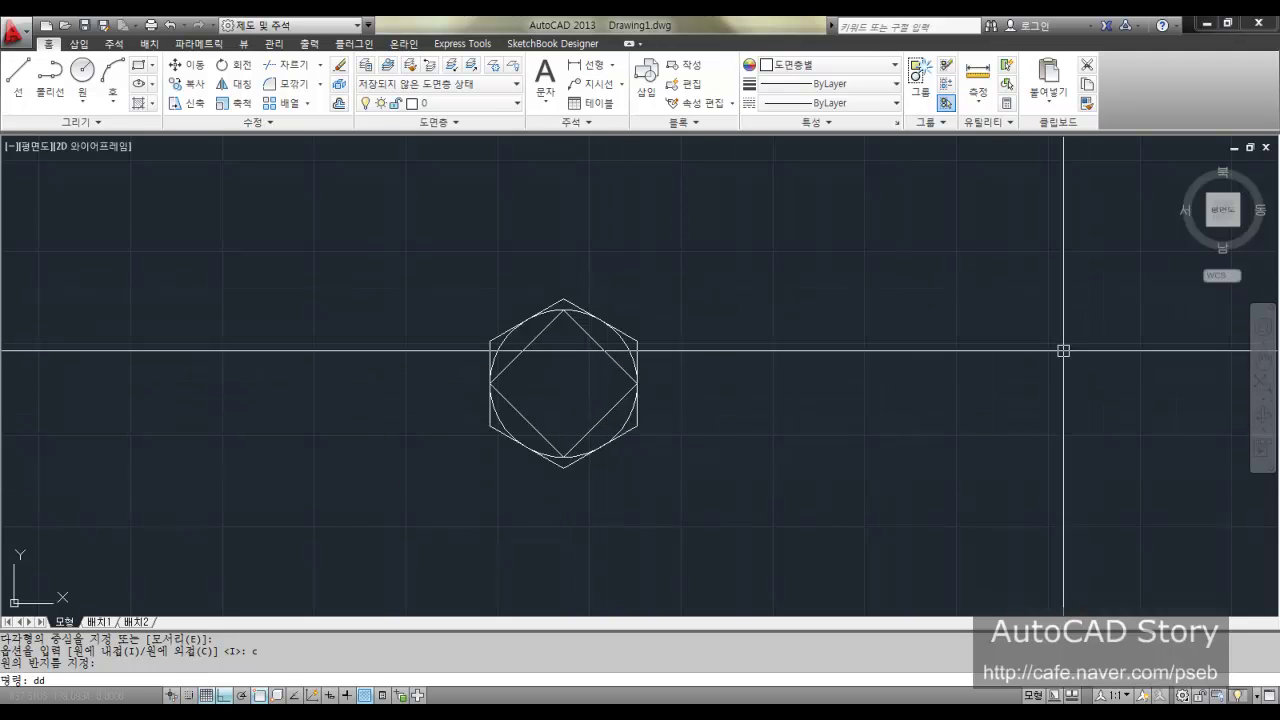
type("e")
key("Return")
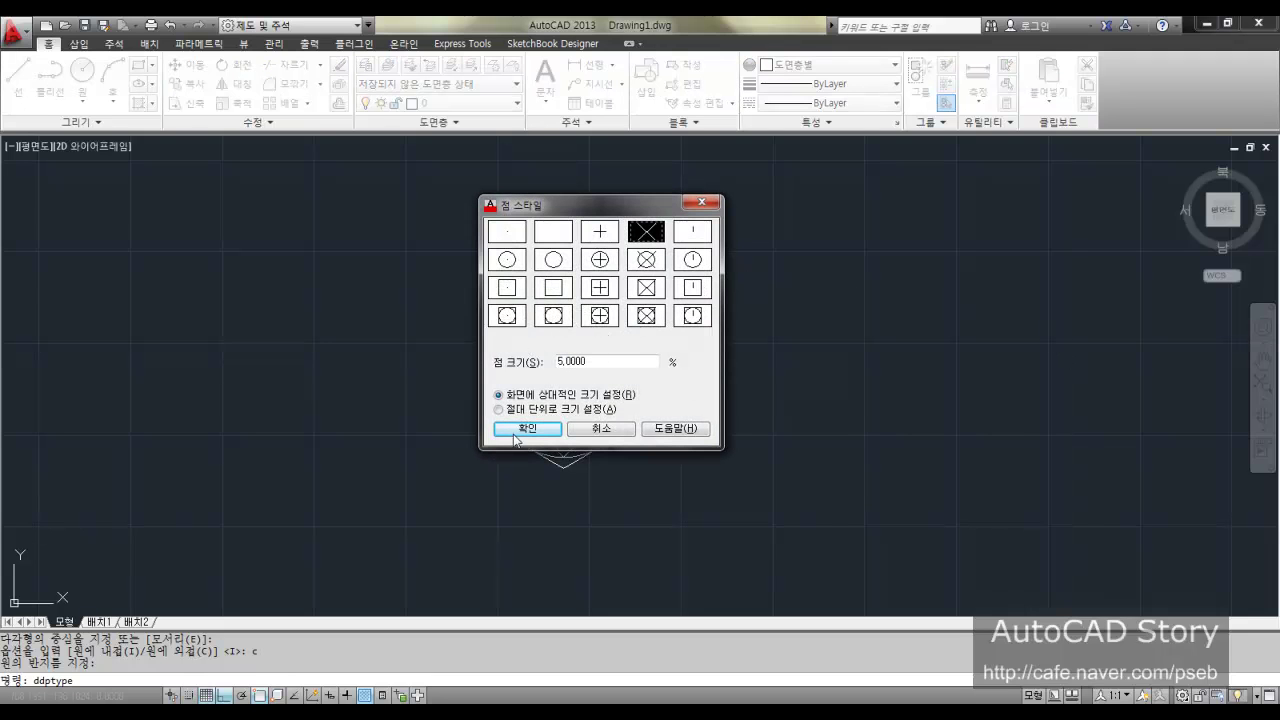
left_click(702, 202)
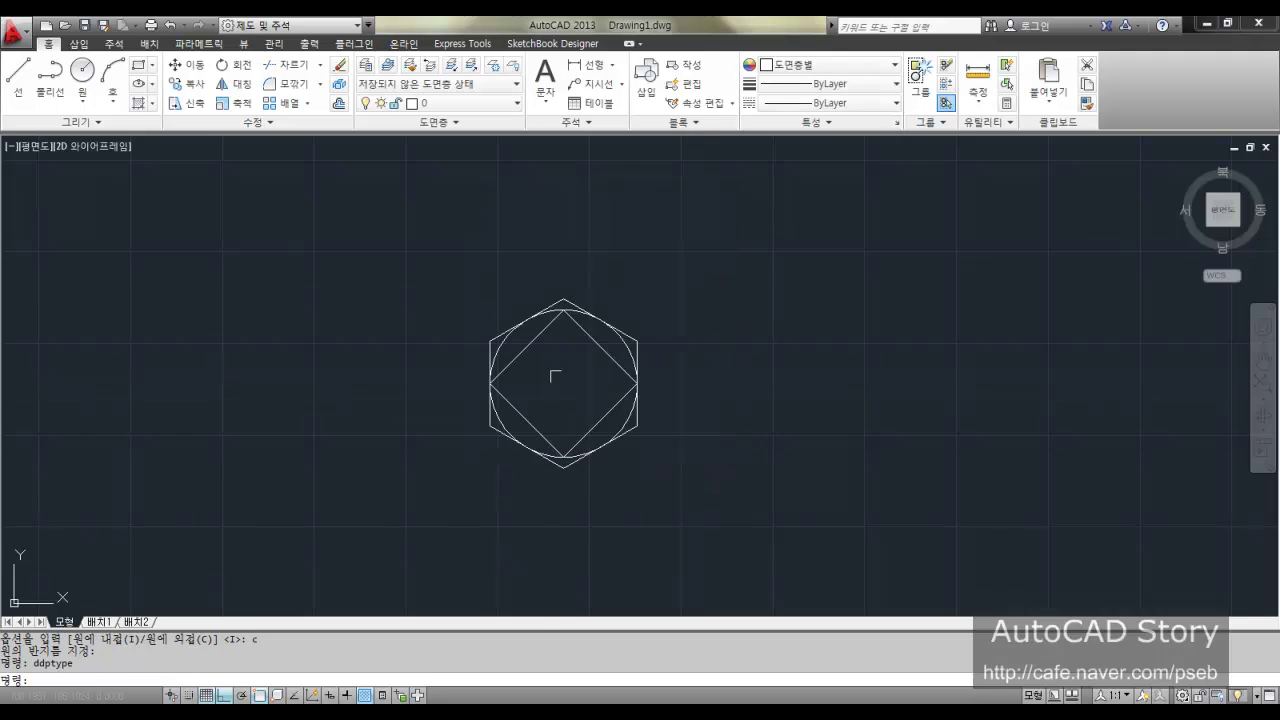
Step: Draw a long, slightly rising line above the hexagon shape with ortho mode turned off
scroll(458, 396, "down", 4)
scroll(455, 391, "up", 5)
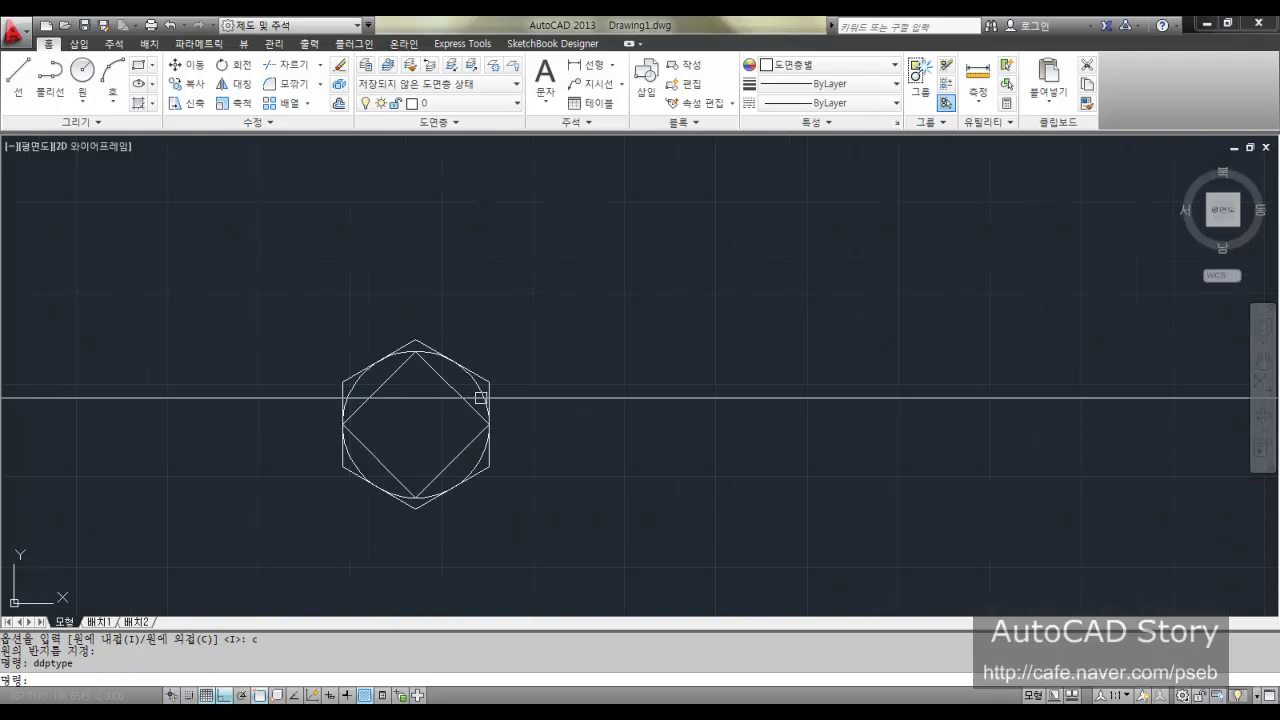
scroll(554, 417, "down", 4)
middle_click_drag(554, 417, 346, 437)
type("l")
key("space")
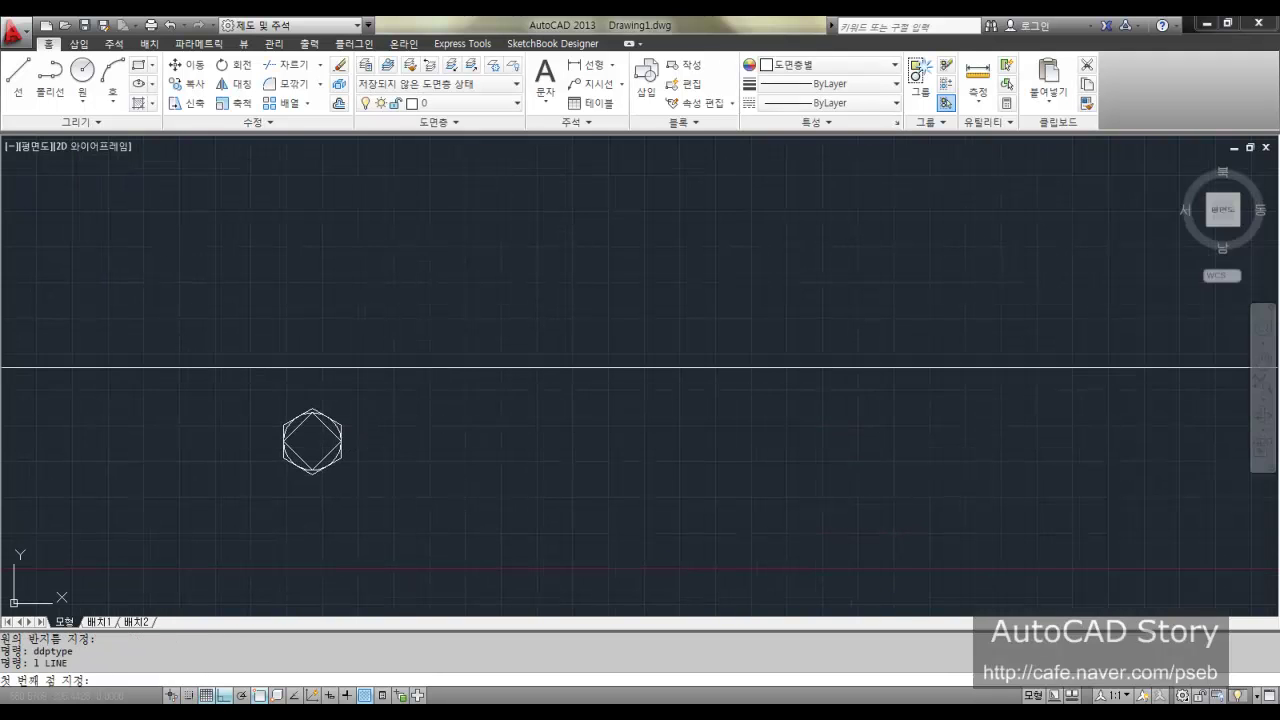
left_click(226, 367)
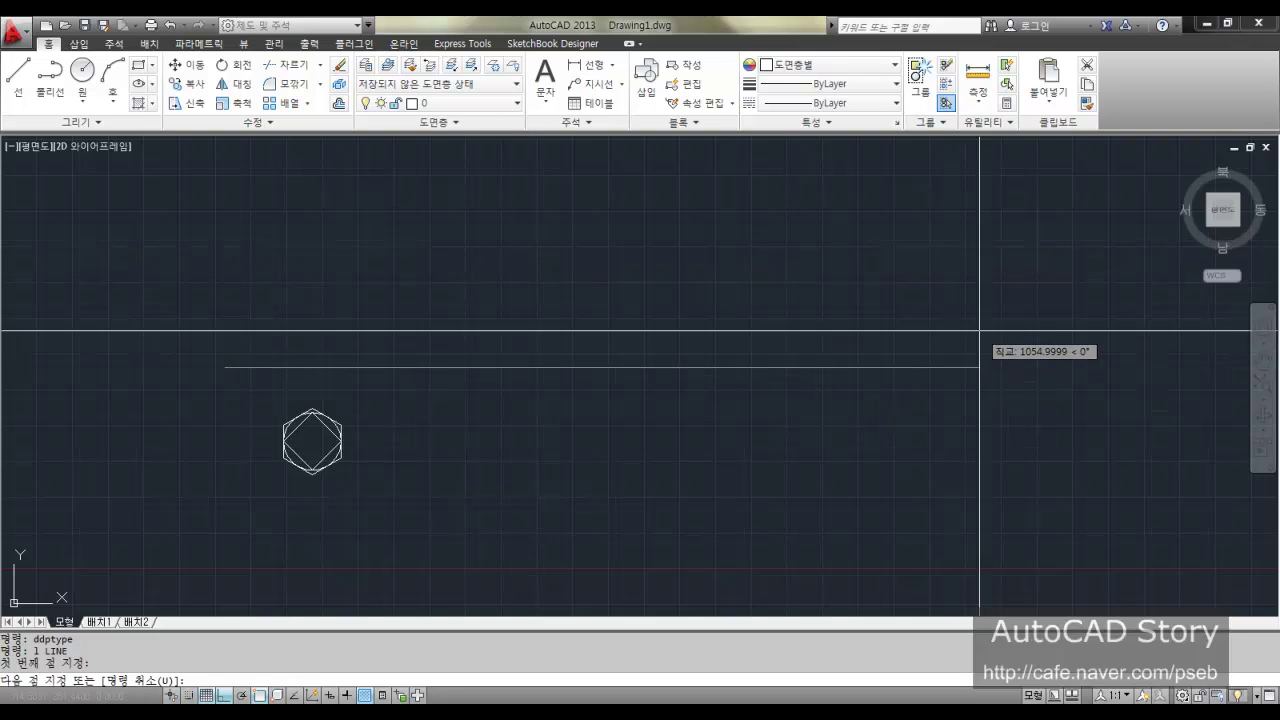
key("F8")
key("space")
mouse_move(578, 441)
middle_mouse_down()
mouse_move(726, 390)
mouse_move(585, 424)
middle_mouse_up()
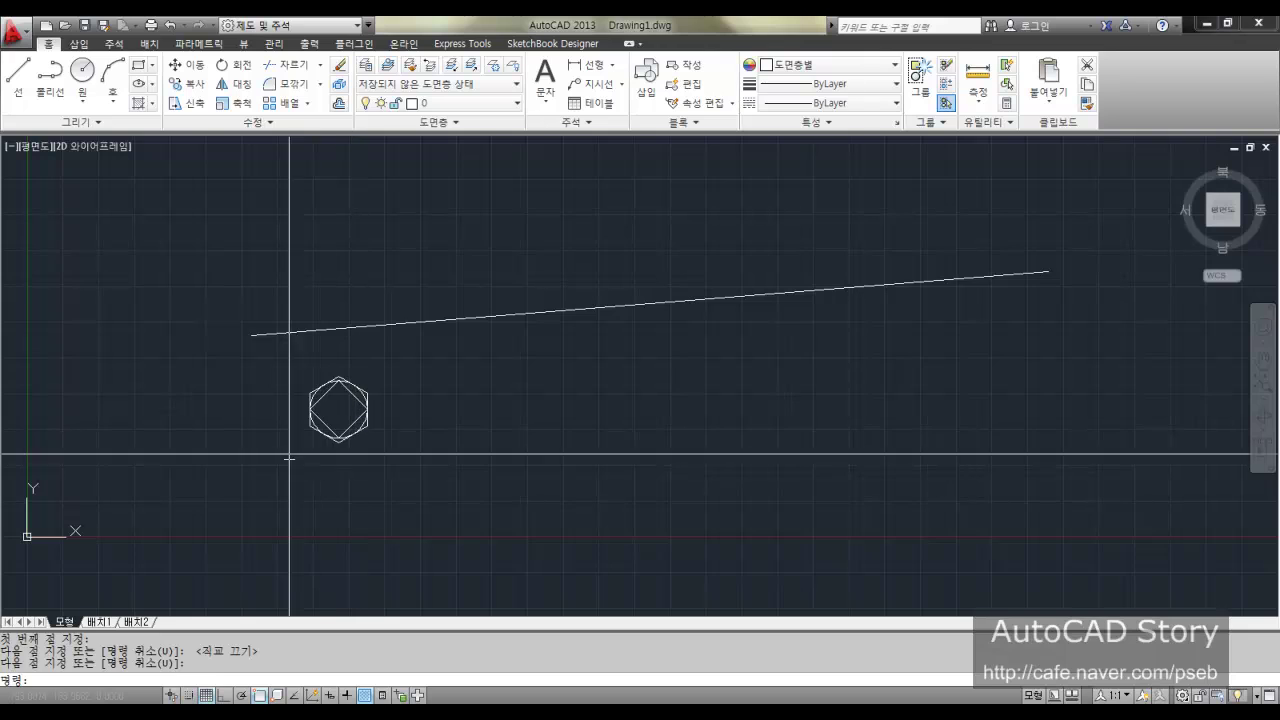
Step: Open Notepad and write the note "Block" on the first line
mouse_move(362, 410)
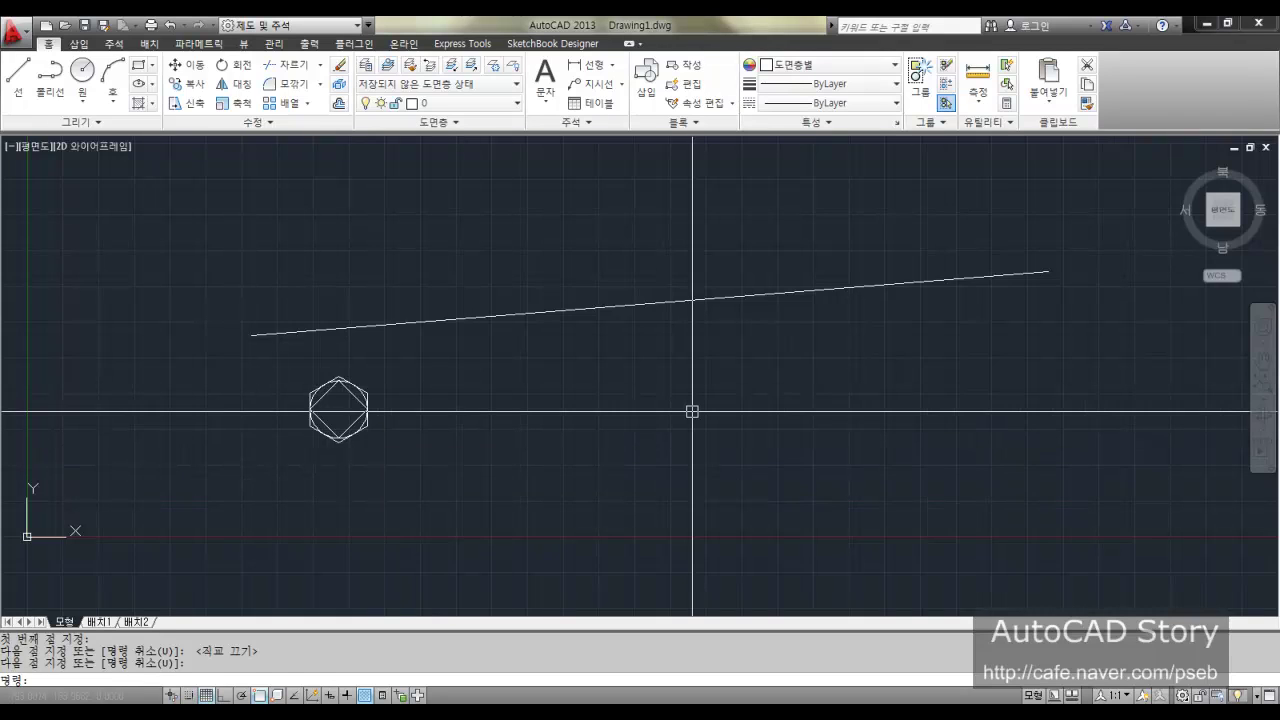
left_click(36, 710)
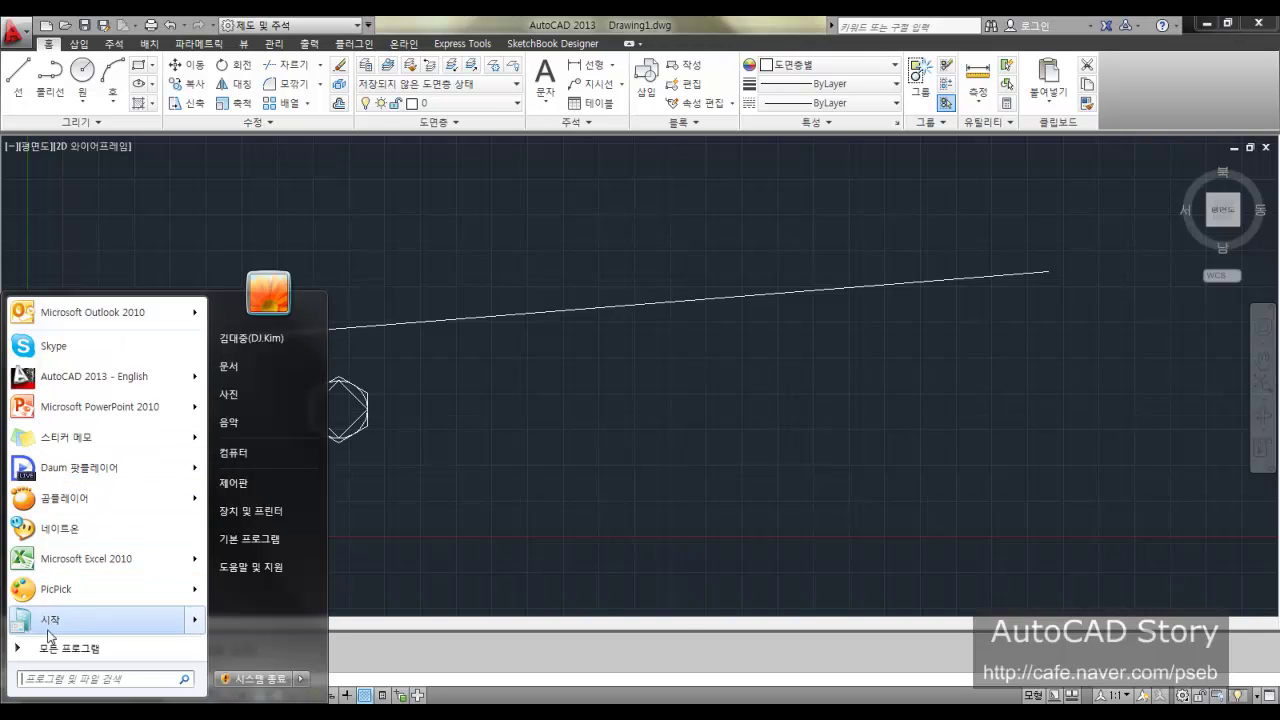
left_click(62, 680)
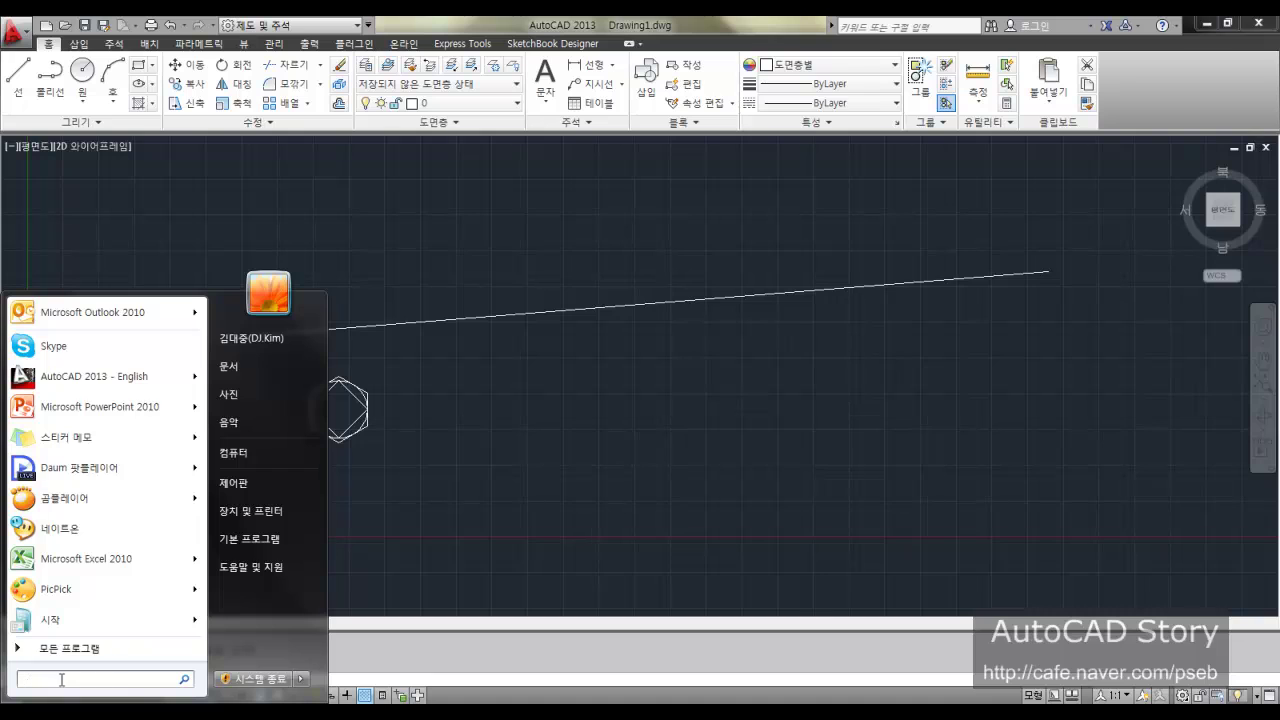
type("not")
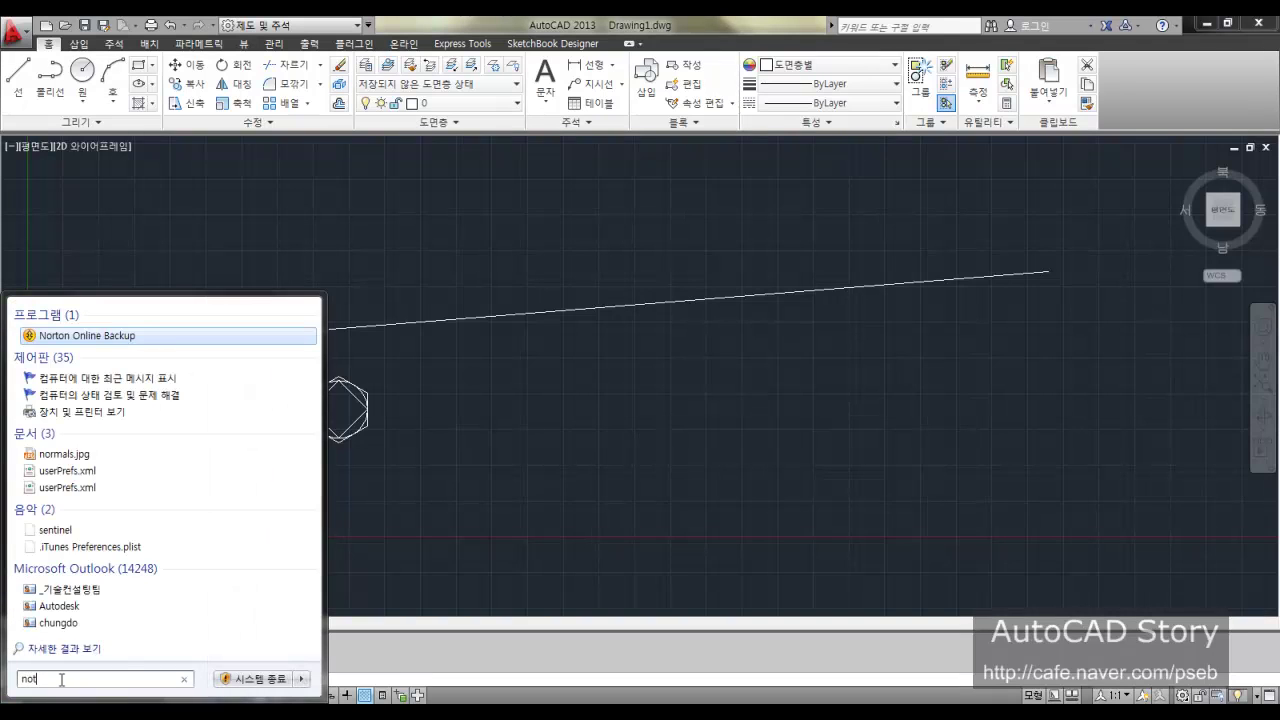
type("epad")
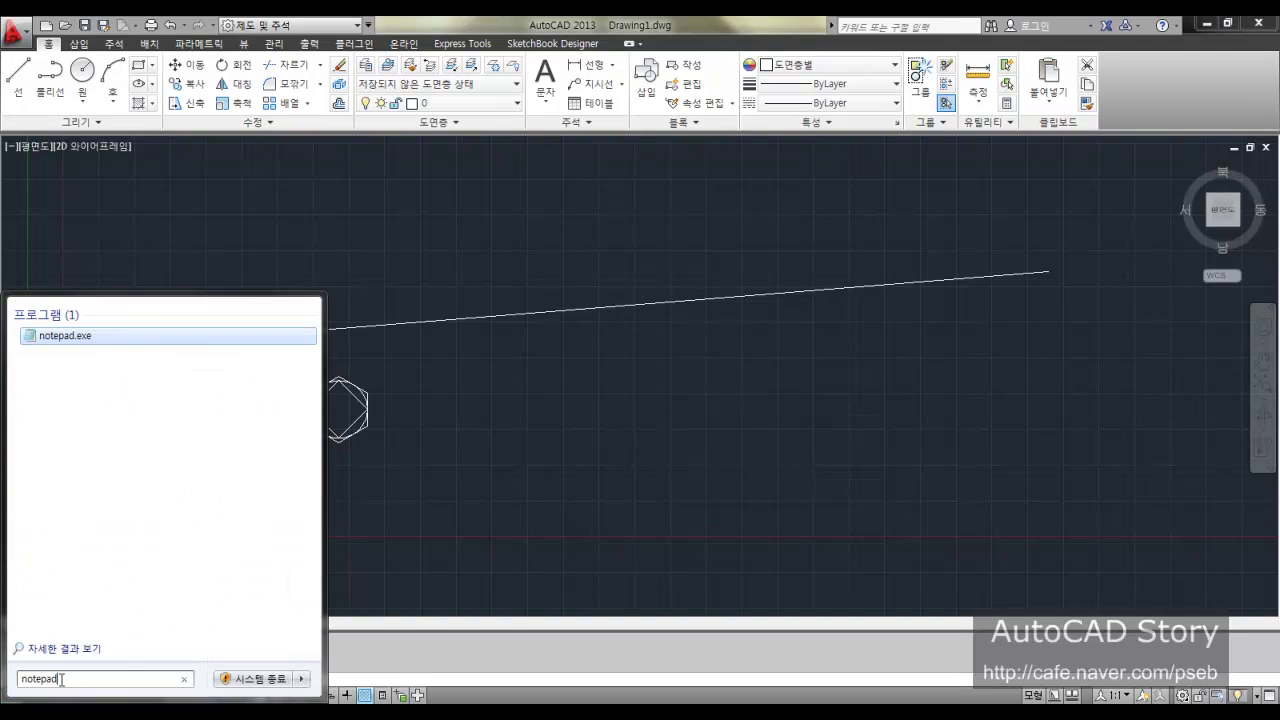
key("Return")
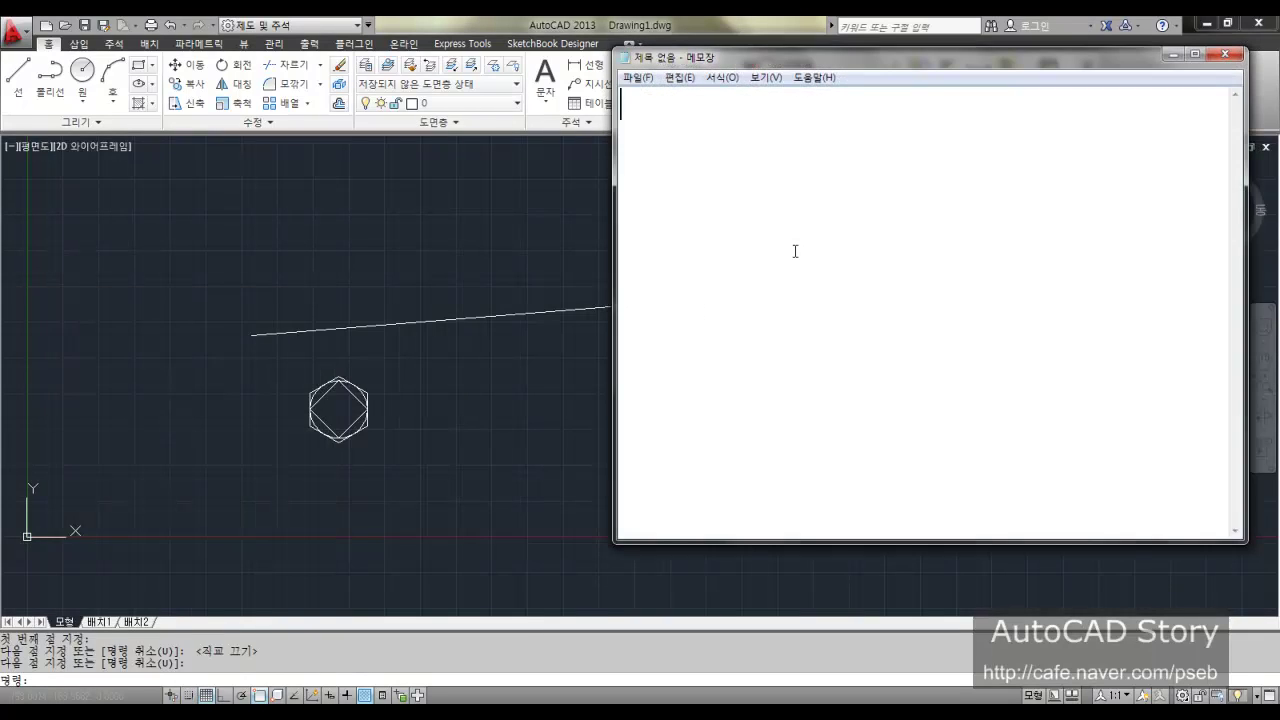
type("Block")
Step: Switch to AutoCAD and start a block definition with the name test01, moving the dialog clear of the hexagon
left_click(370, 384)
type("b")
key("Return")
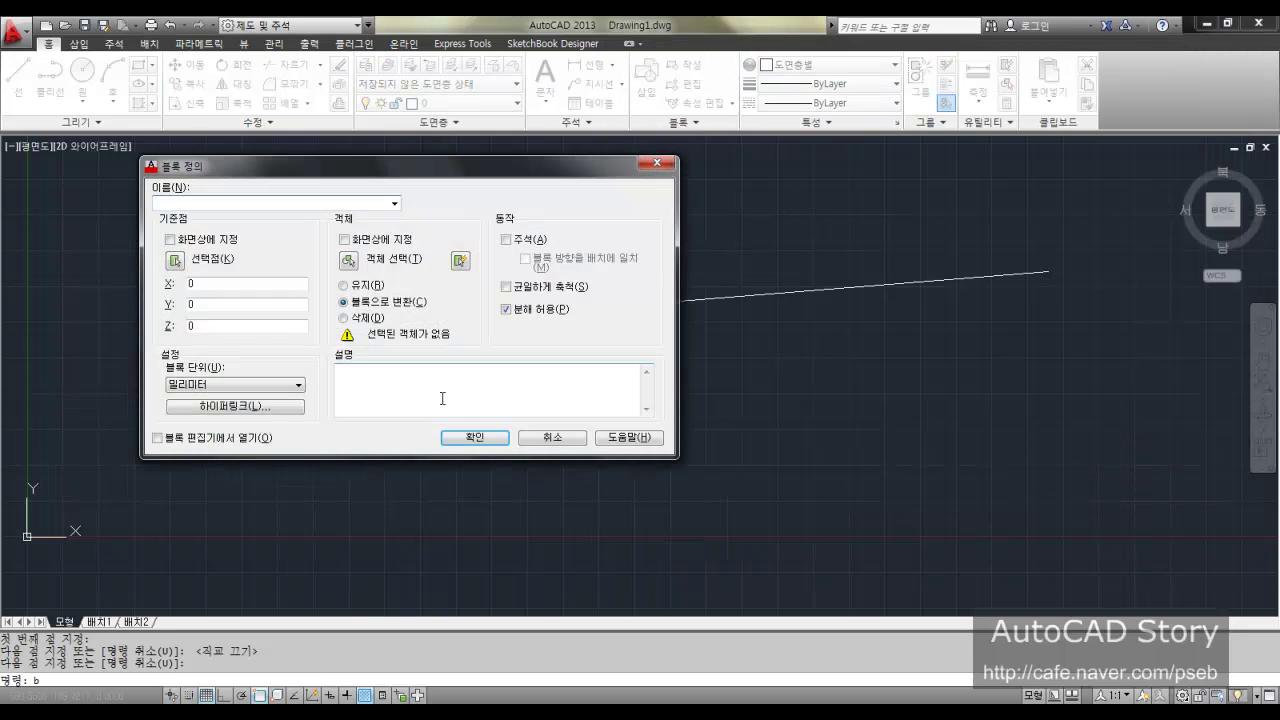
left_click_drag(355, 166, 689, 183)
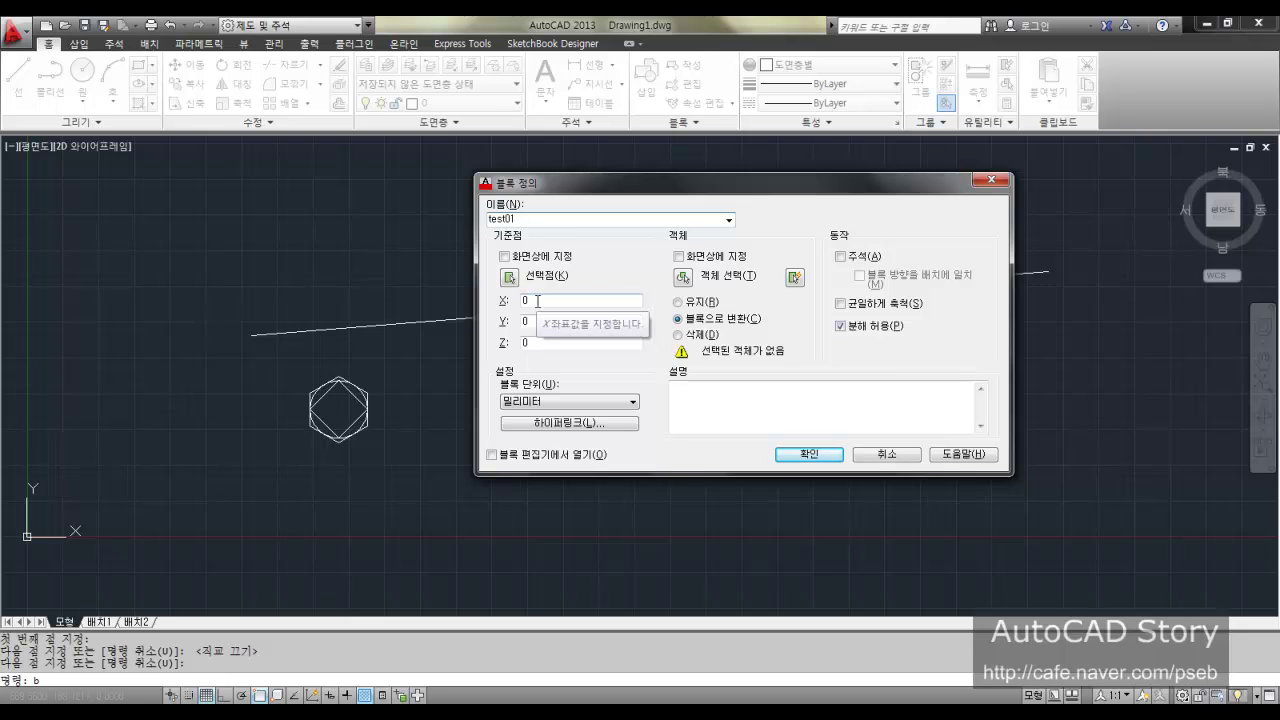
double_click(539, 221)
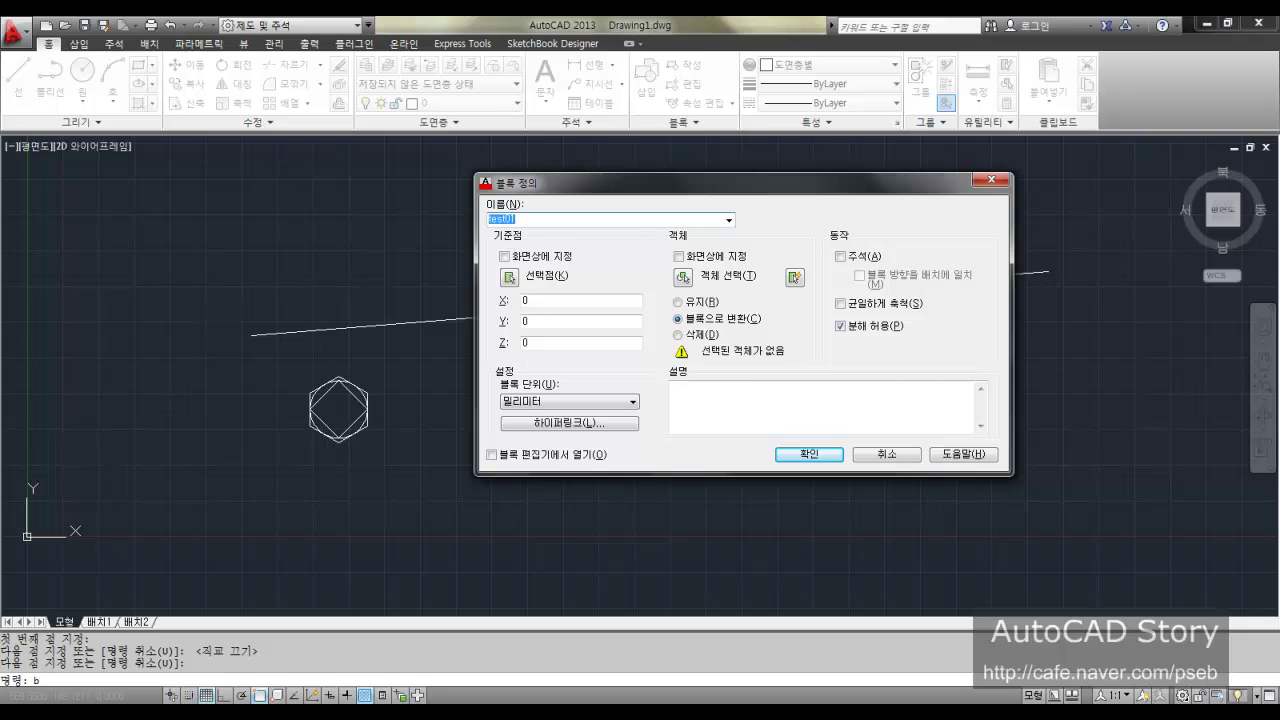
Step: Switch to Notepad, add the note "WBlock" two lines below "Block", and return to the block definition
key("alt+Tab")
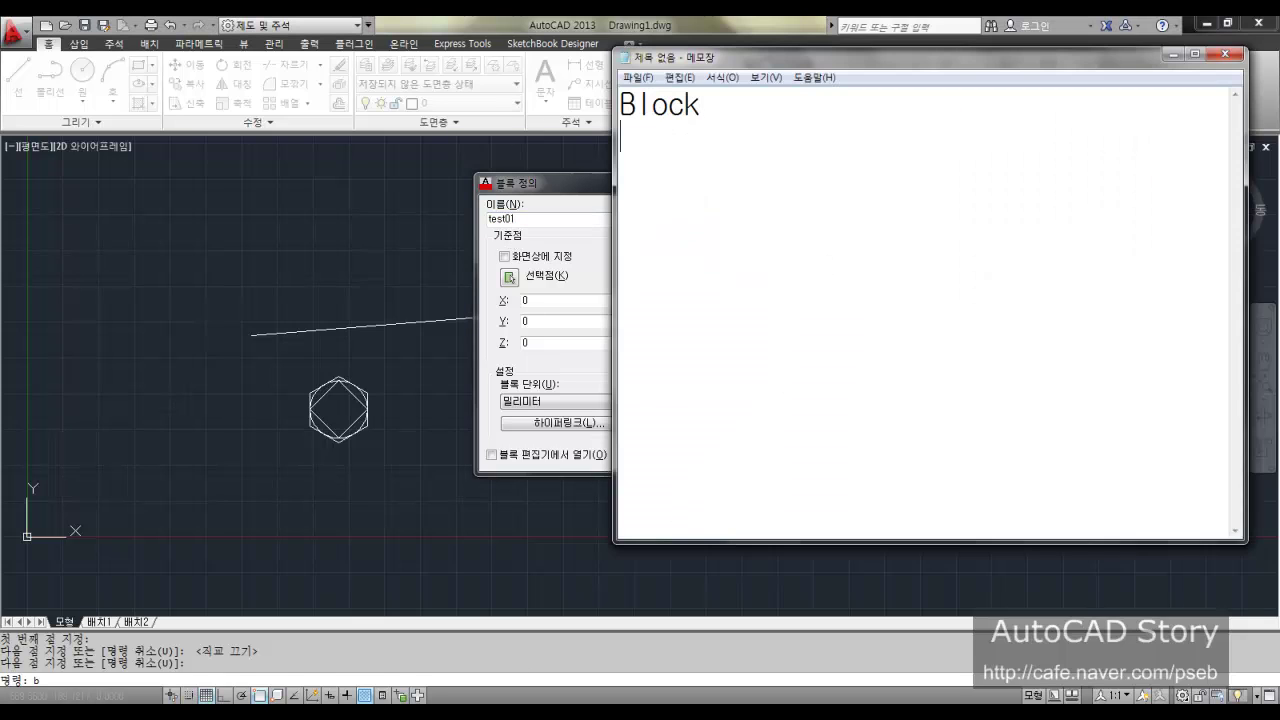
type("WBlock")
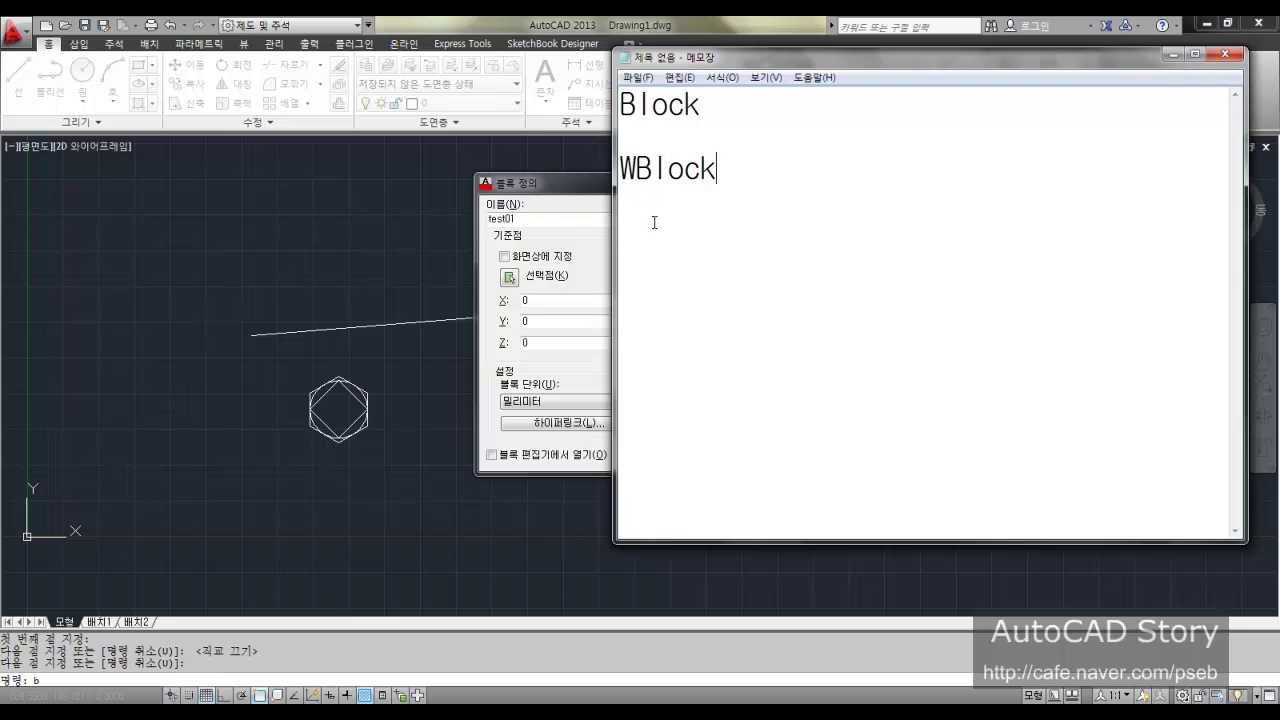
left_click(573, 195)
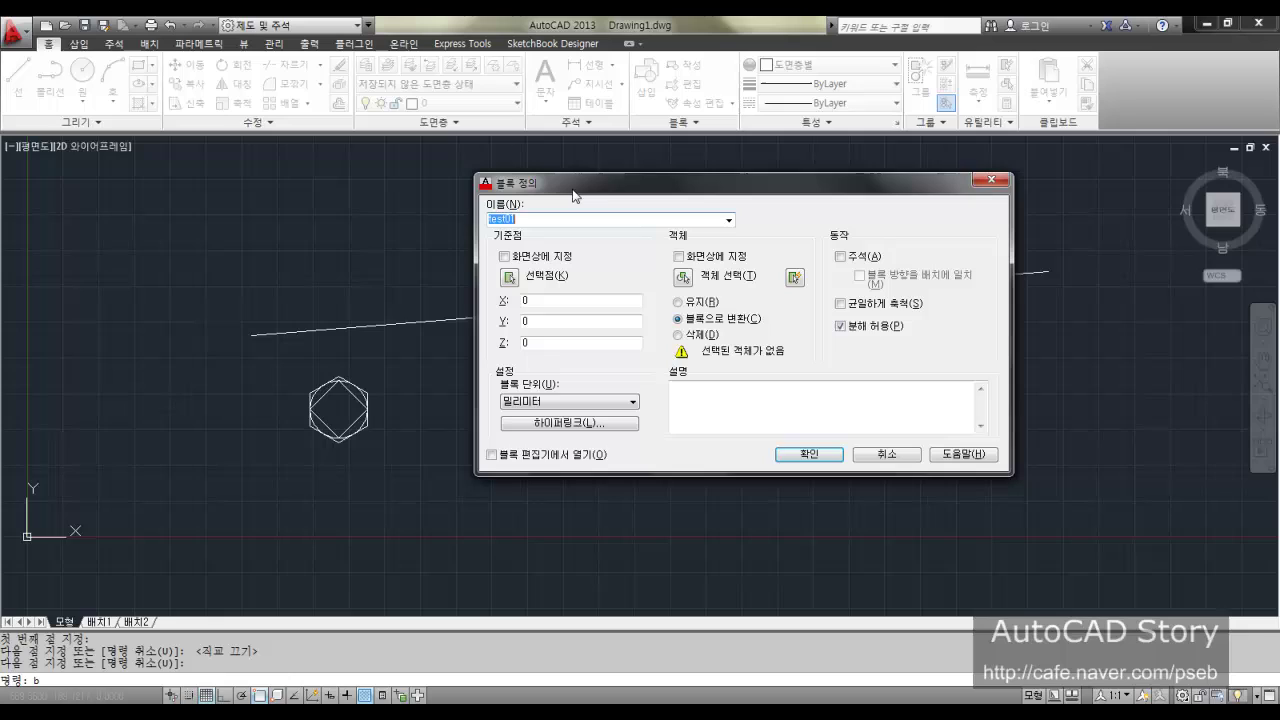
Step: Keep the block name test01 and set the block's base point at the centre of the hexagon shape
left_click(524, 222)
double_click(535, 220)
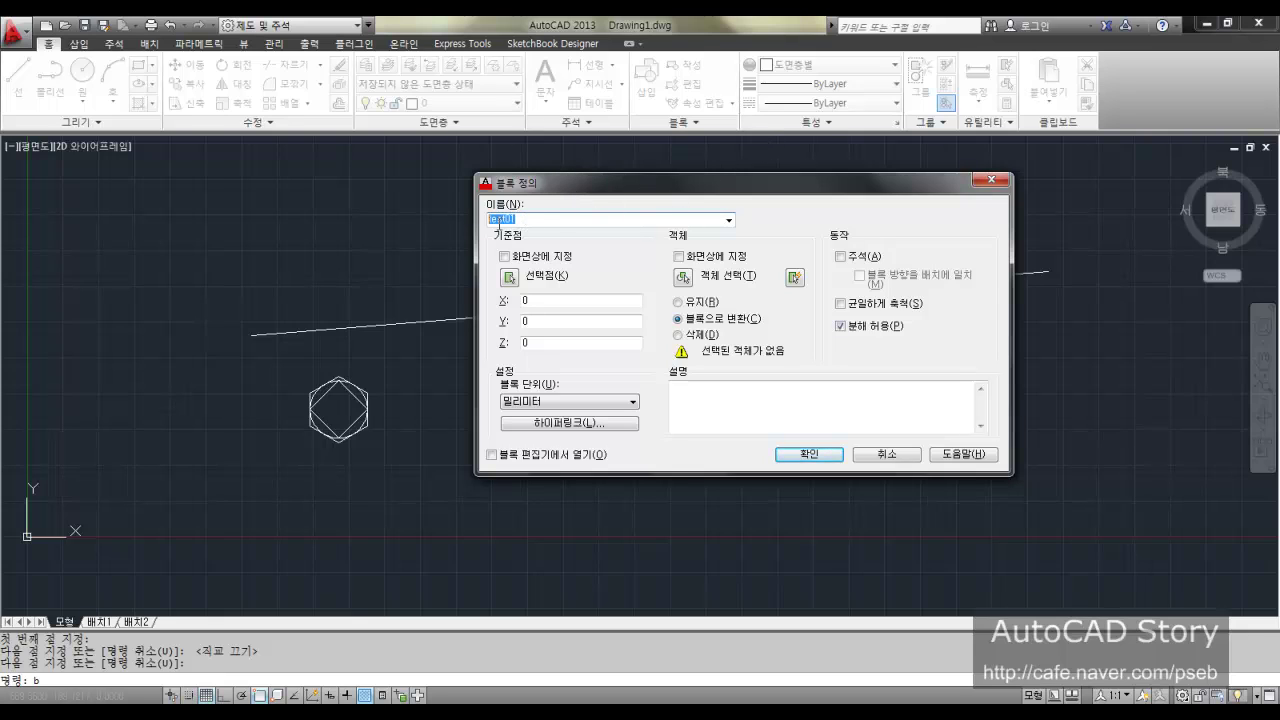
left_click(510, 278)
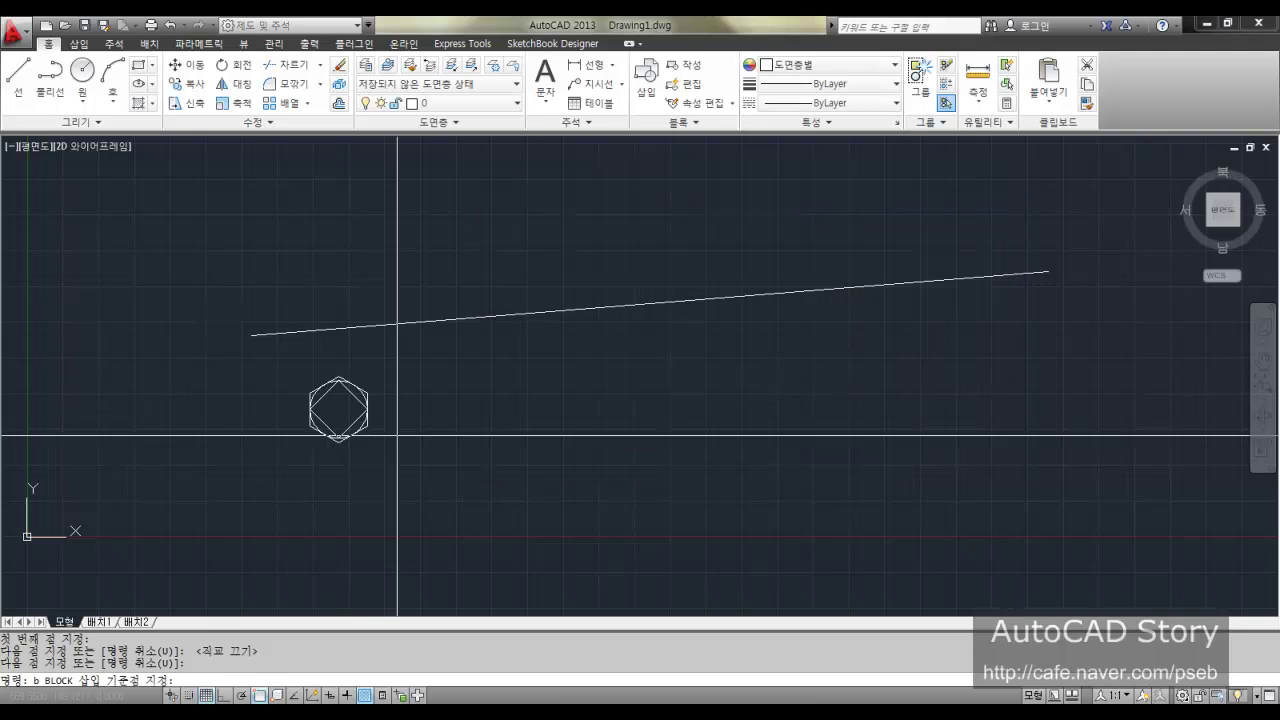
left_click(338, 408)
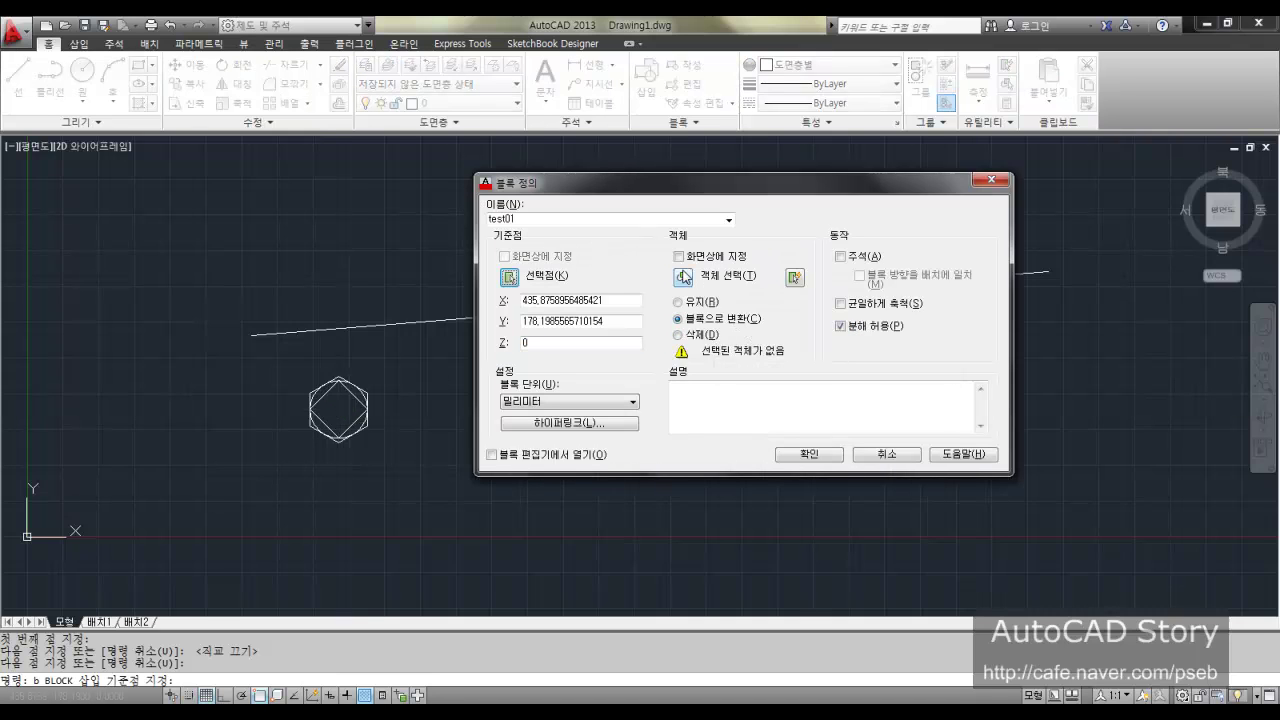
Step: Select the whole circle-diamond-hexagon shape as the block's objects and finish the block definition in millimetres, converting the originals to a block
left_click(683, 277)
left_click(404, 490)
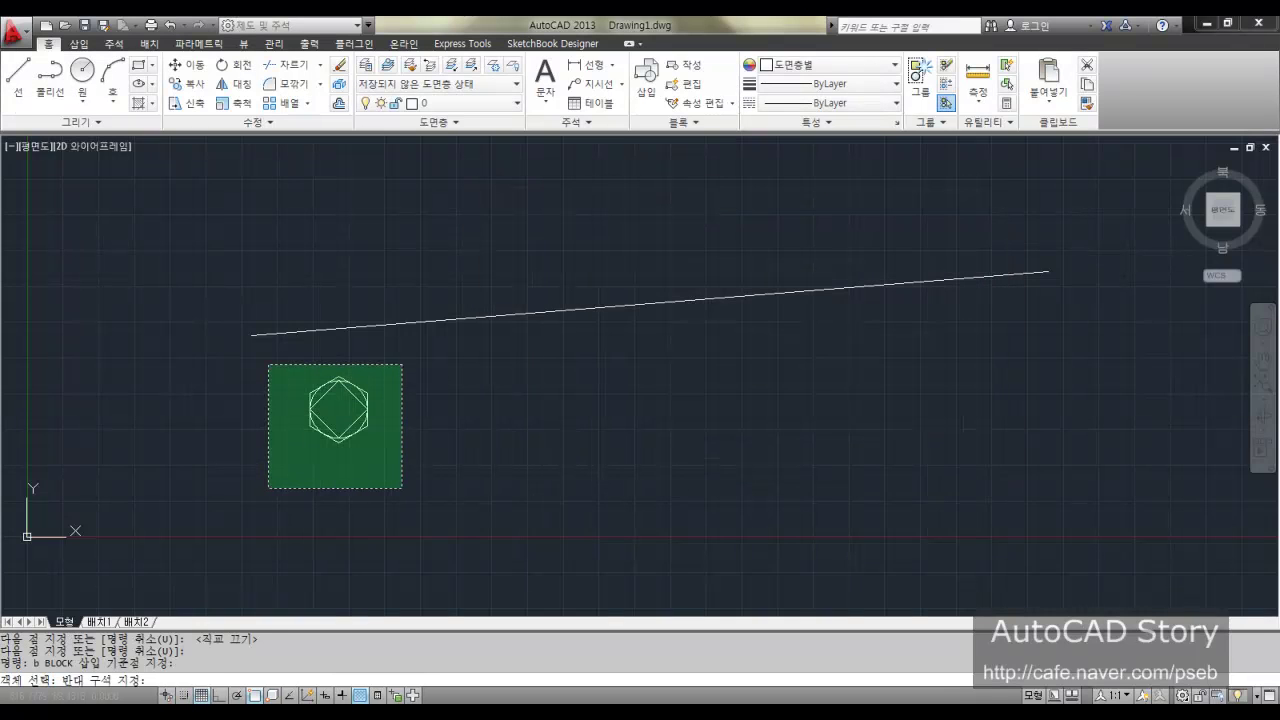
left_click(275, 356)
key("Return")
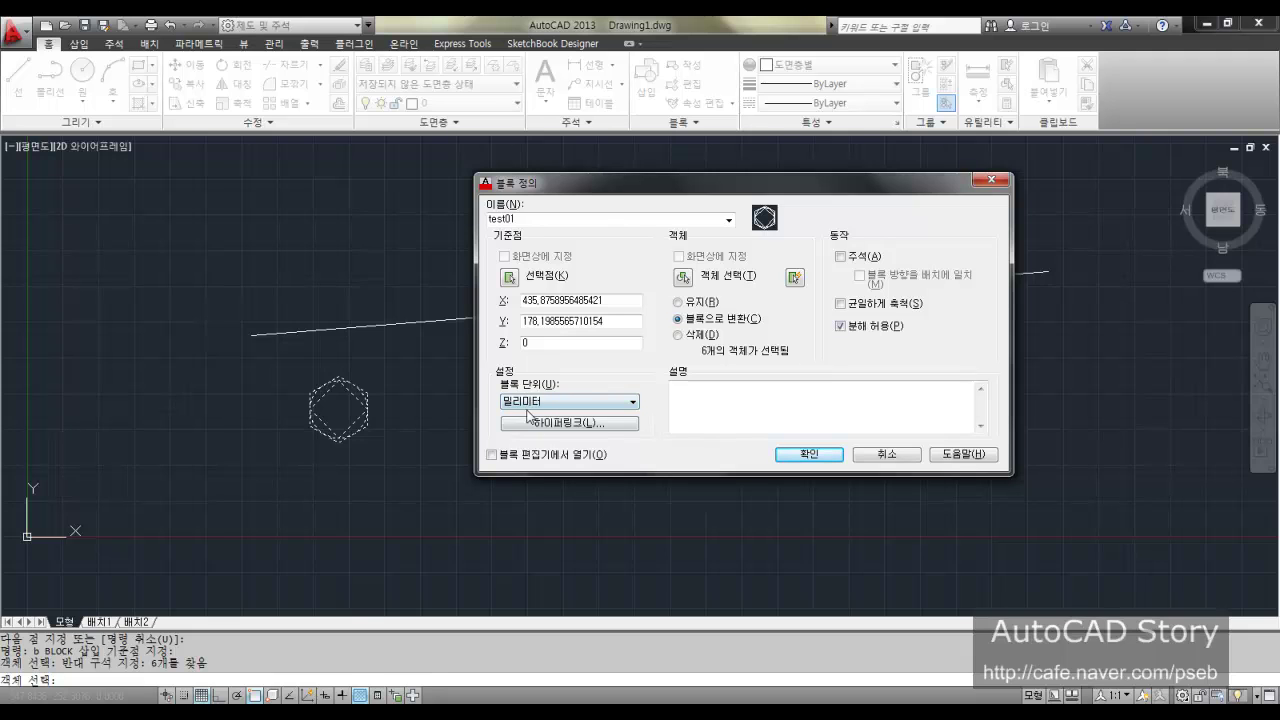
left_click(833, 456)
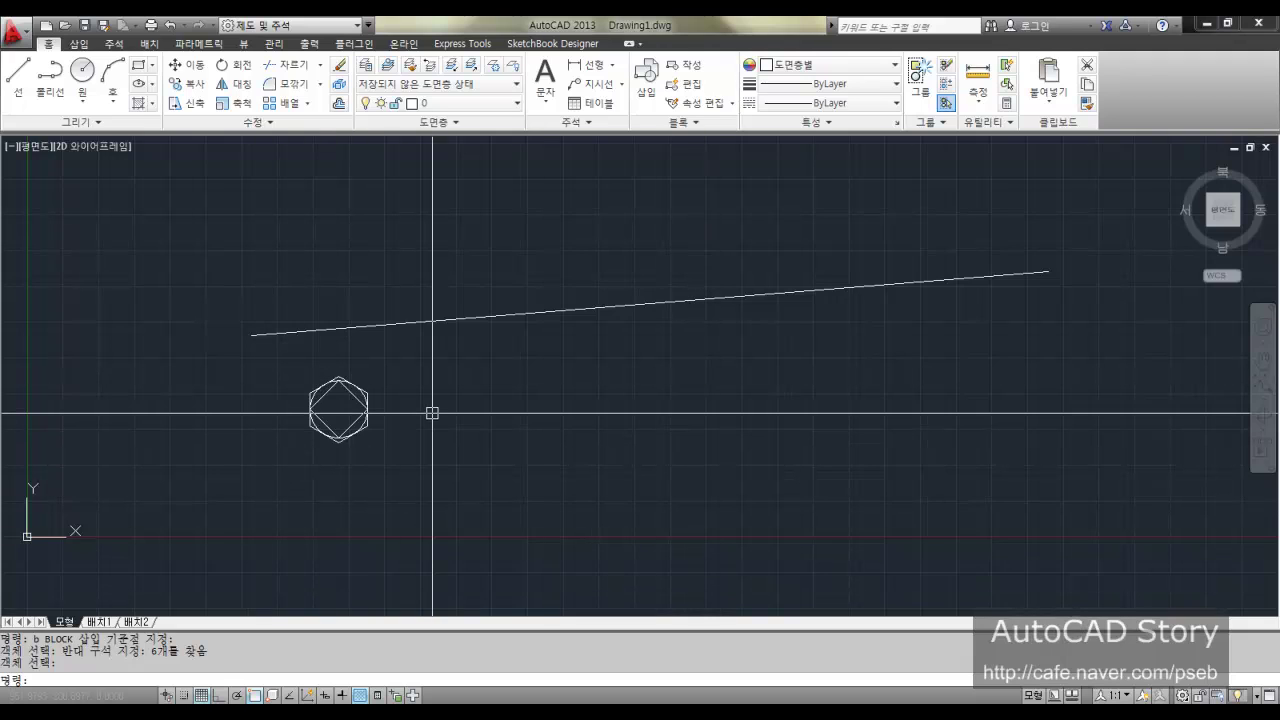
Step: Divide the long sloping line into 4 segments with DIVIDE, inserting block test01 aligned with the line
type("div")
key("Return")
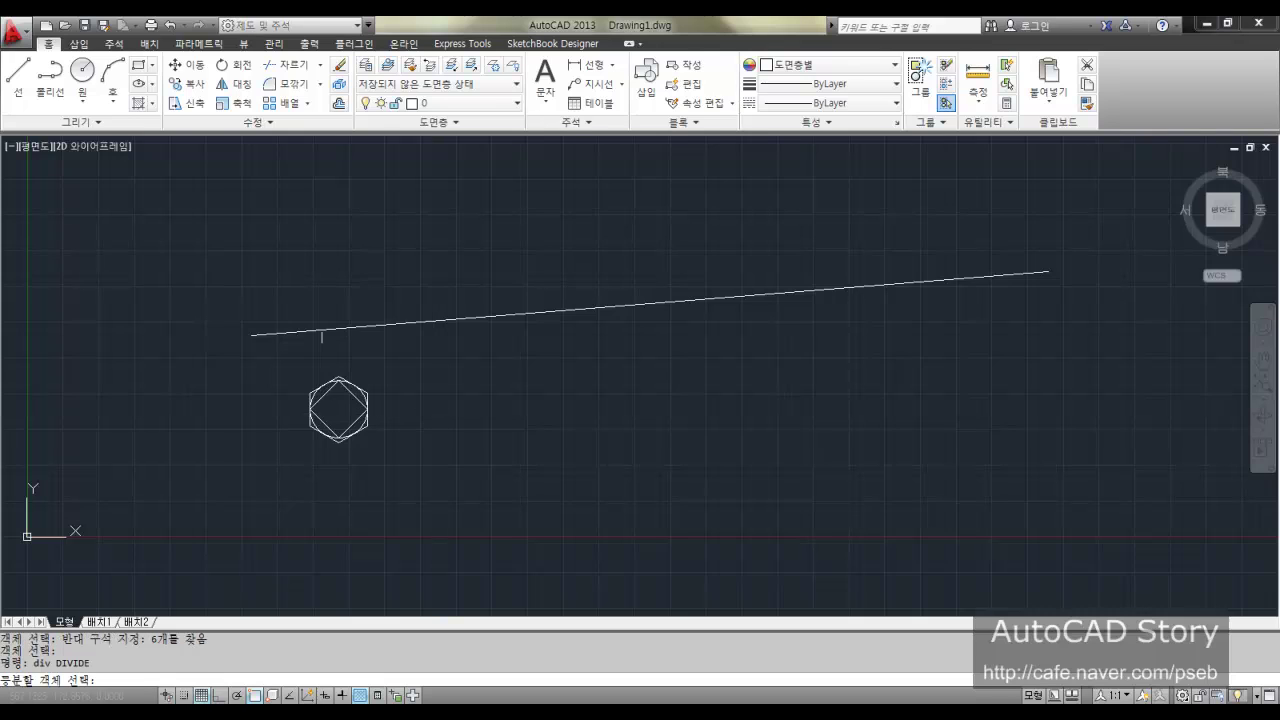
left_click(334, 327)
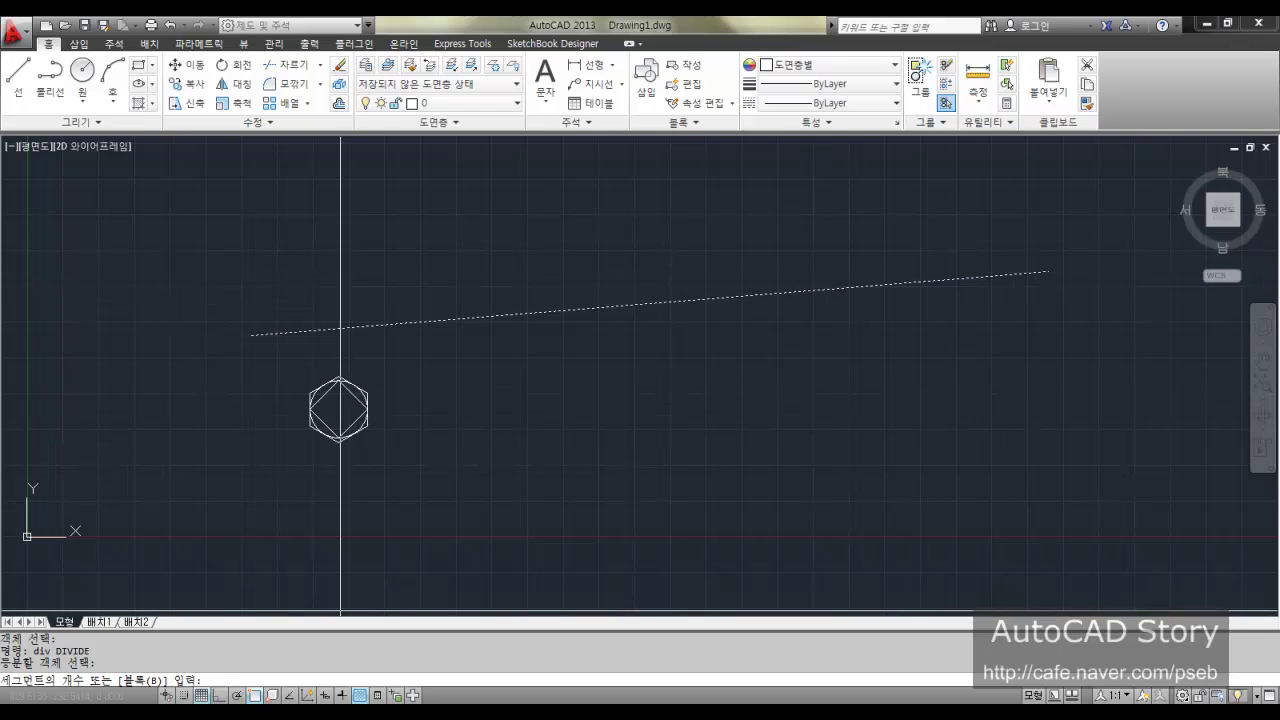
type("b")
key("Return")
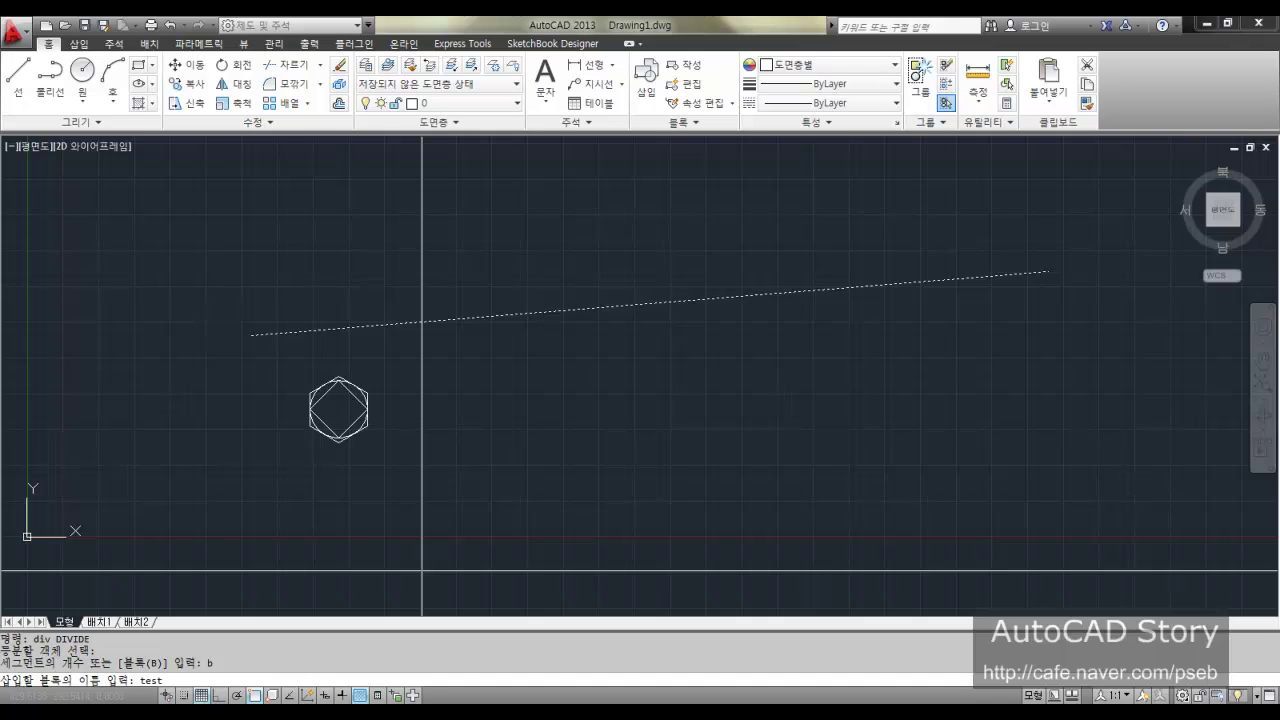
key("Return")
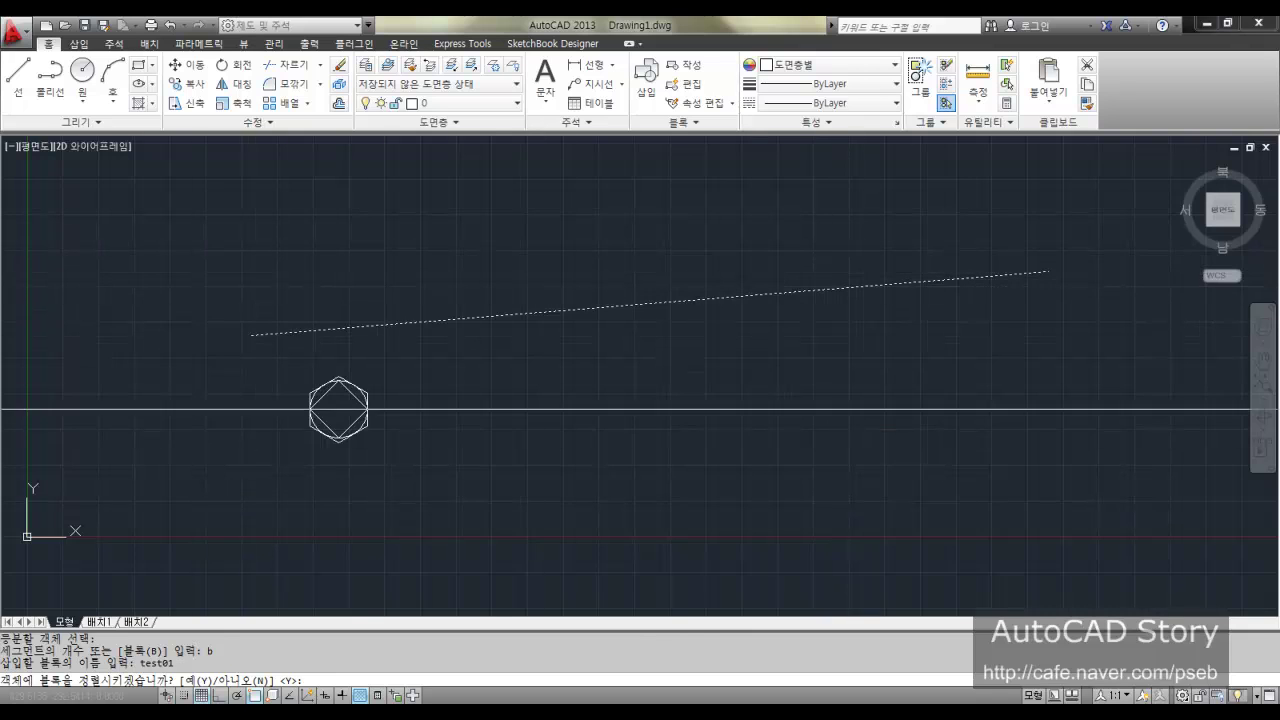
key("Return")
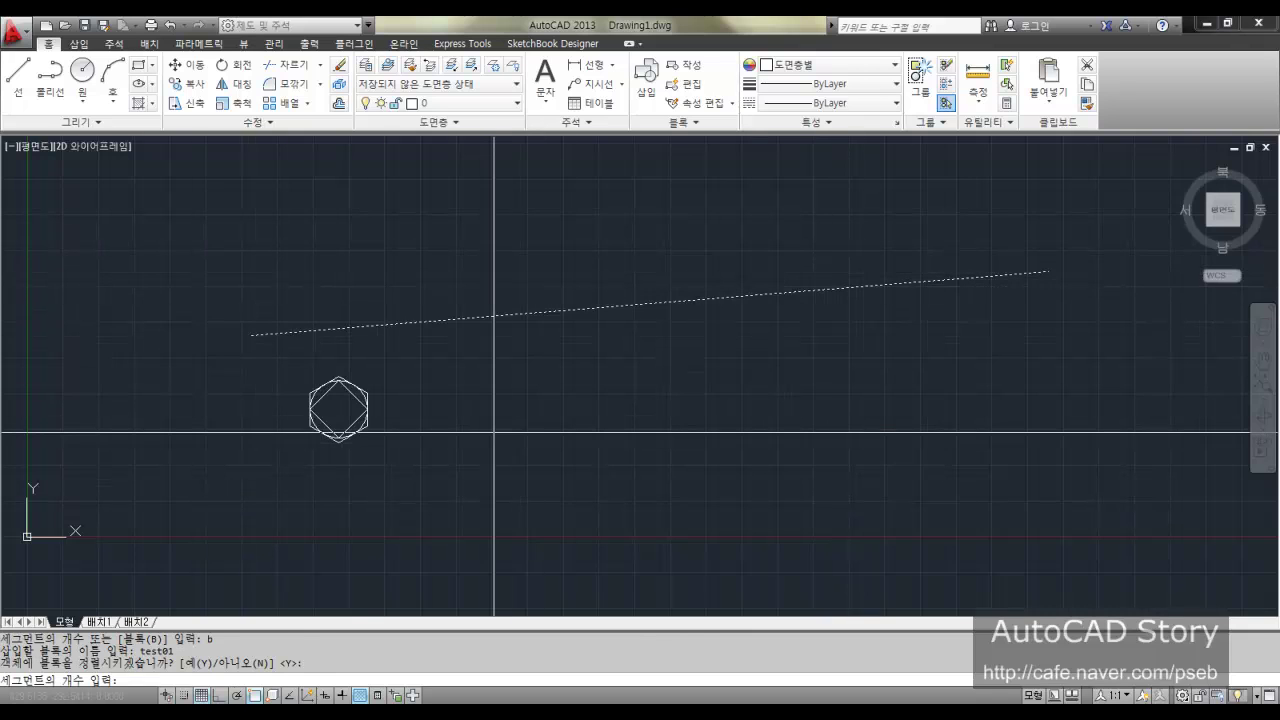
type("4")
key("Return")
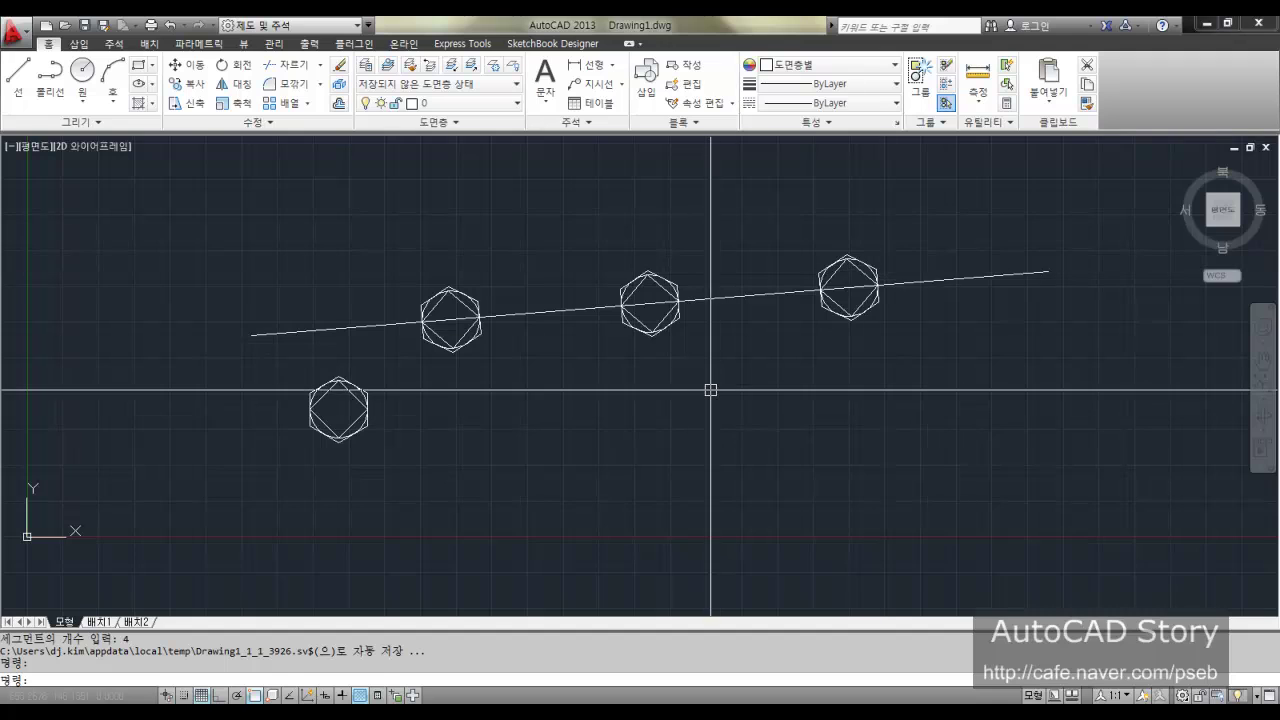
Step: Copy the long sloping line to a spot below the original hexagon shape
type("co")
key("space")
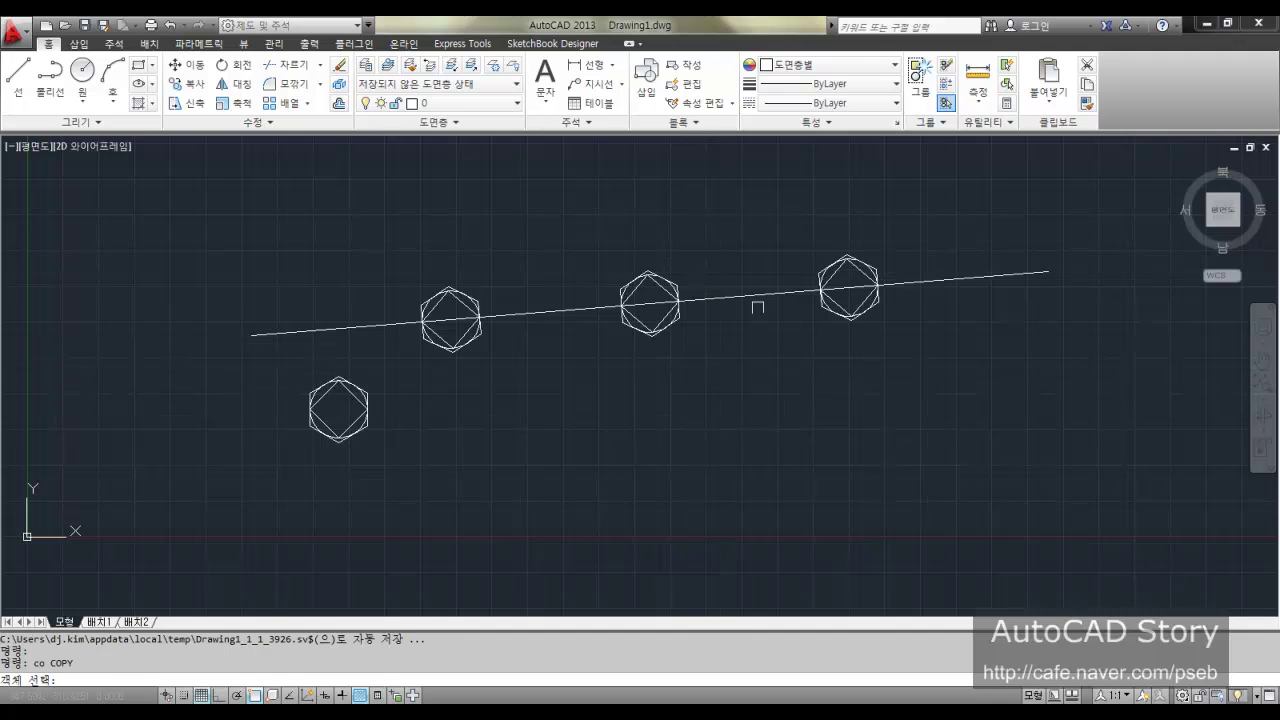
left_click(748, 296)
key("space")
left_click(690, 318)
left_click(725, 409)
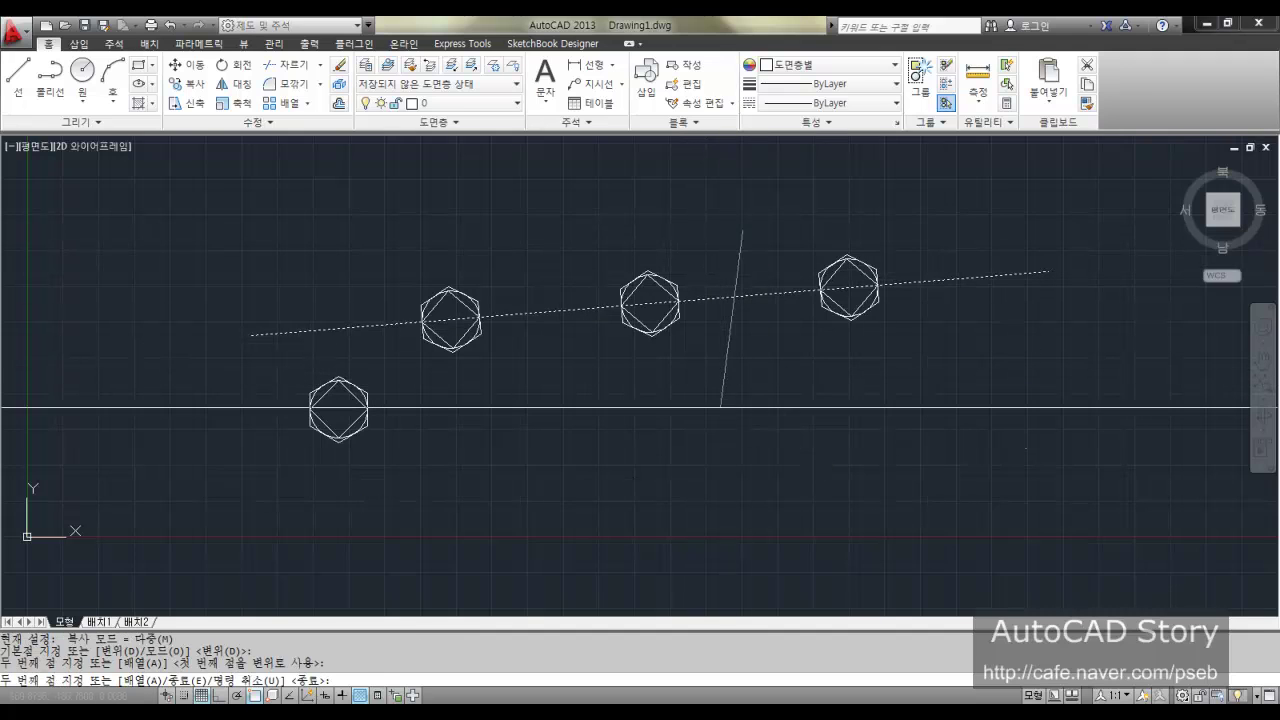
key("space")
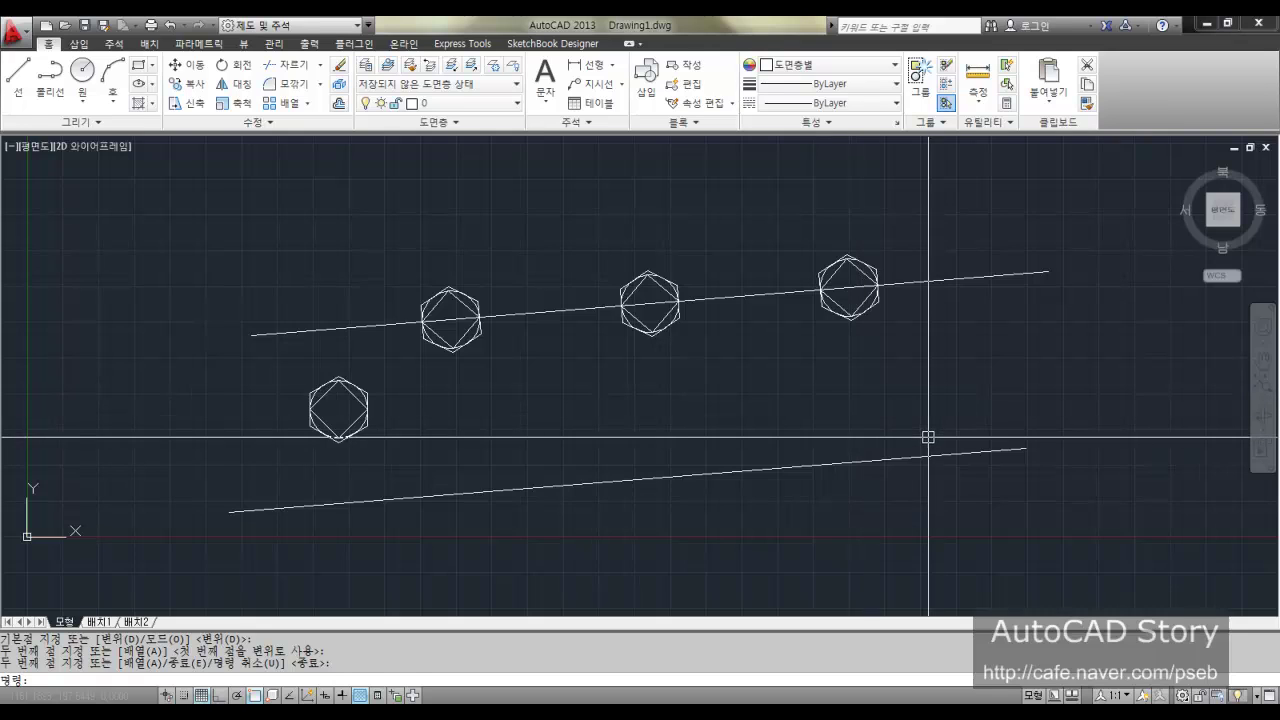
Step: Divide the copied lower line into 4 segments with DIVIDE, inserting block test01 without aligning it to the line
type("div")
key("space")
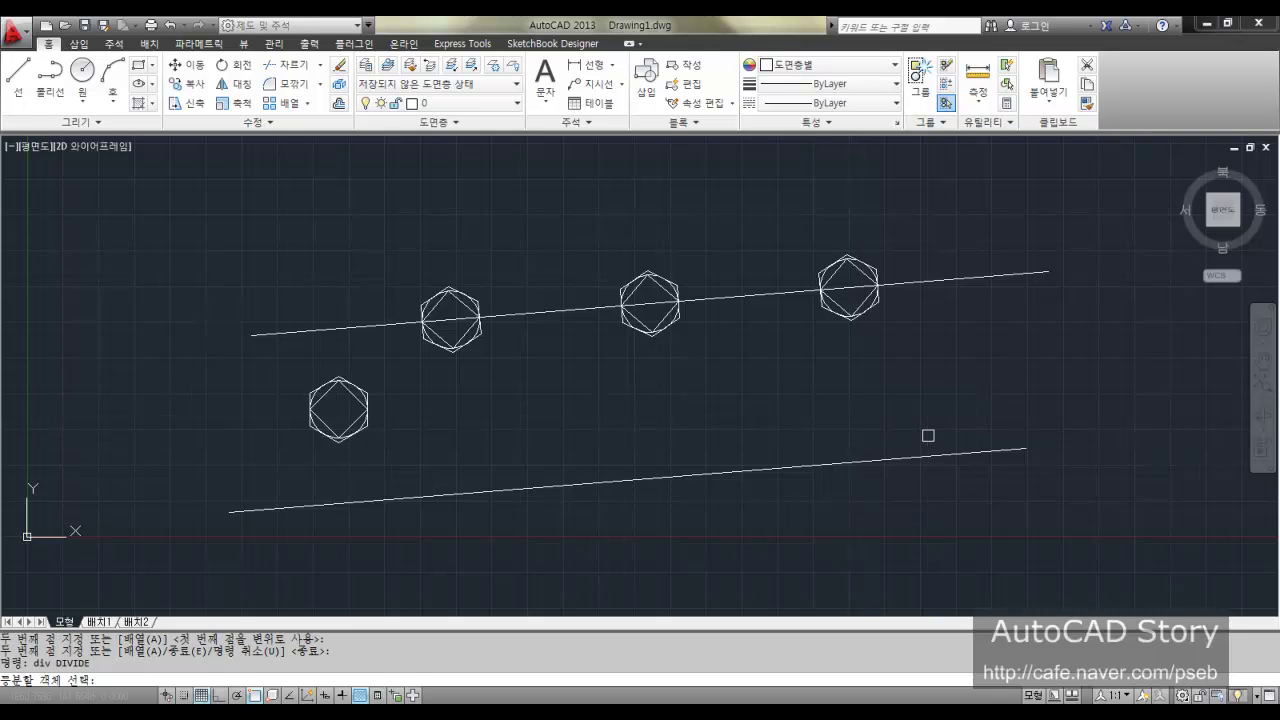
left_click(321, 505)
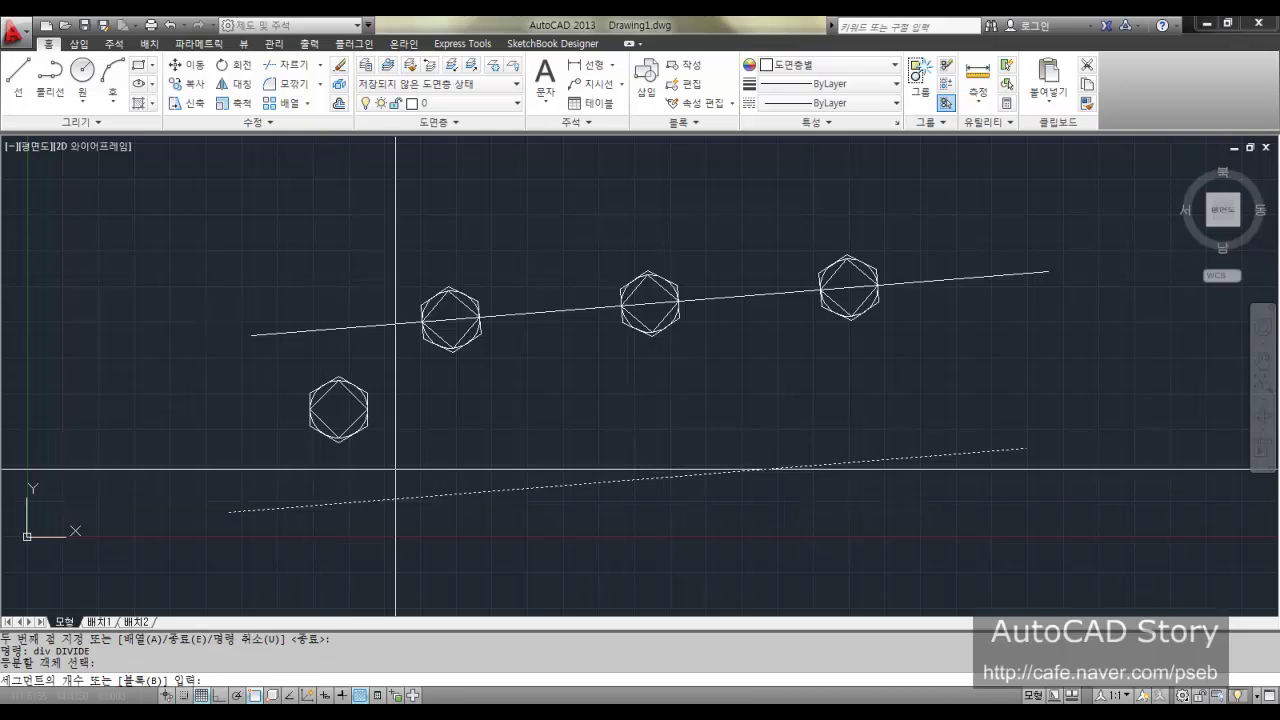
type("b")
key("space")
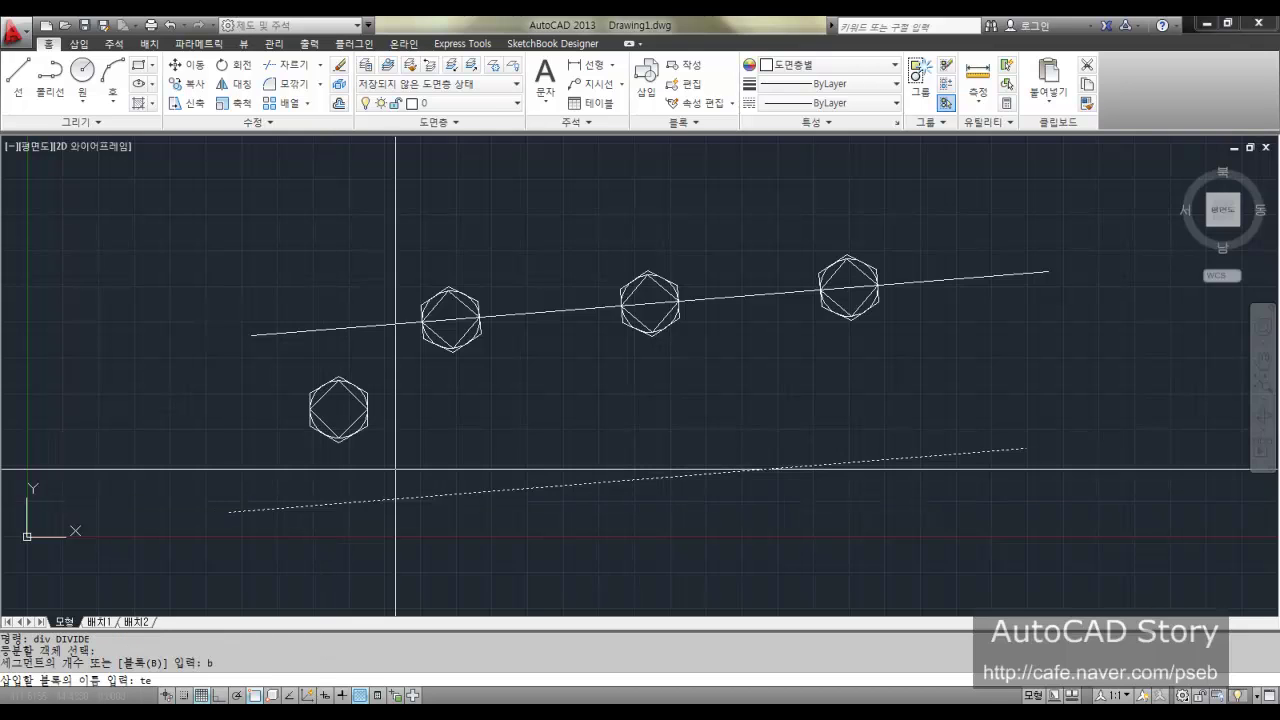
type("test01")
key("Return")
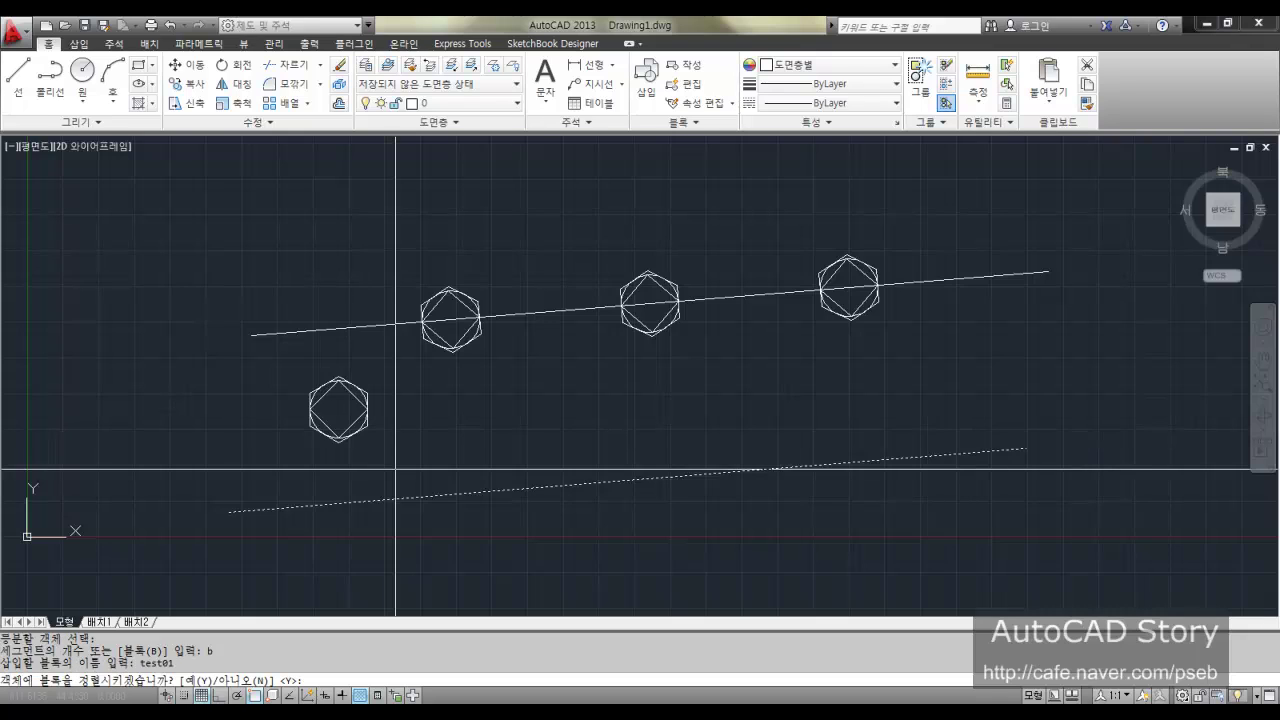
type("n")
key("Return")
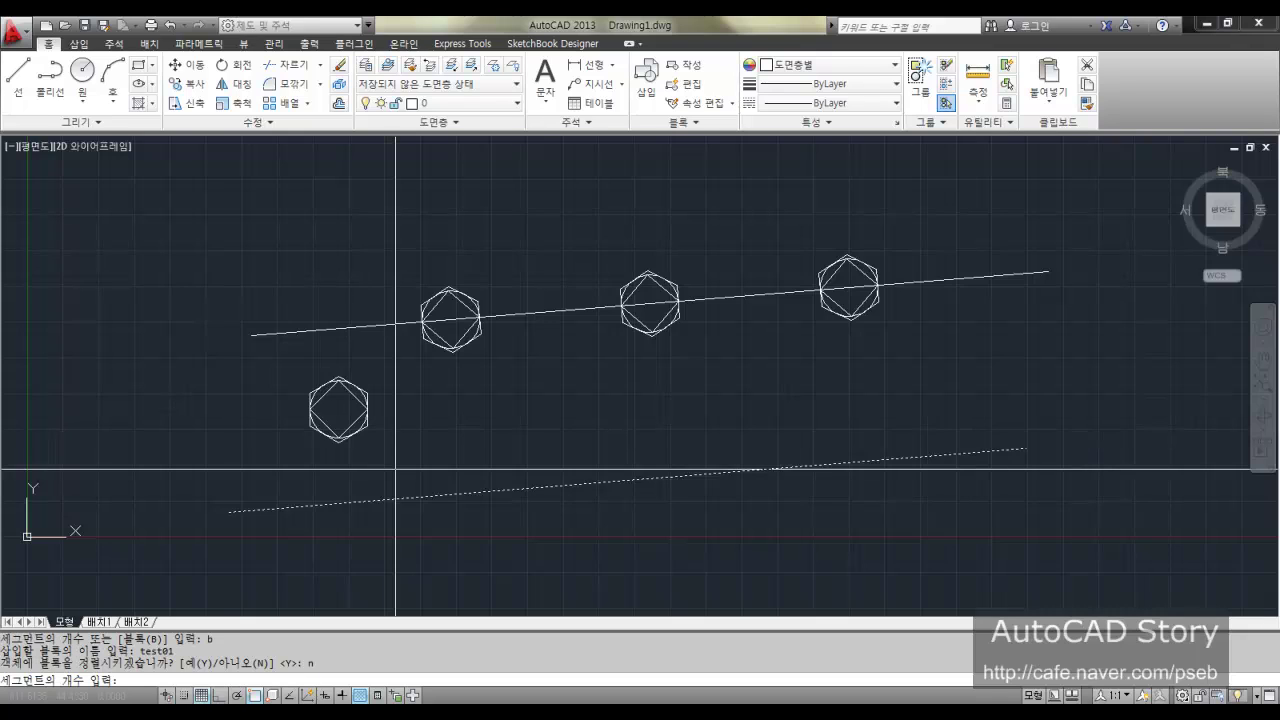
type("4")
key("Return")
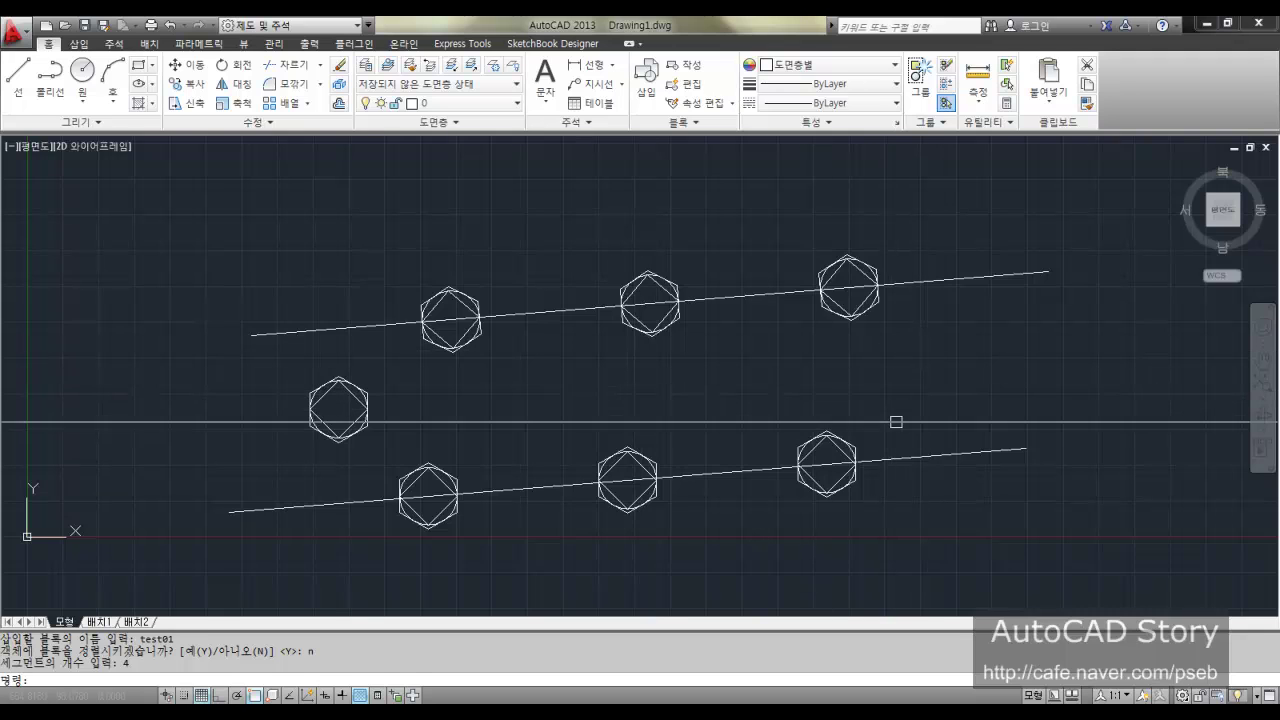
Step: Examine how the blocks on the upper and lower lines are oriented relative to each line
scroll(509, 442, "up", 4)
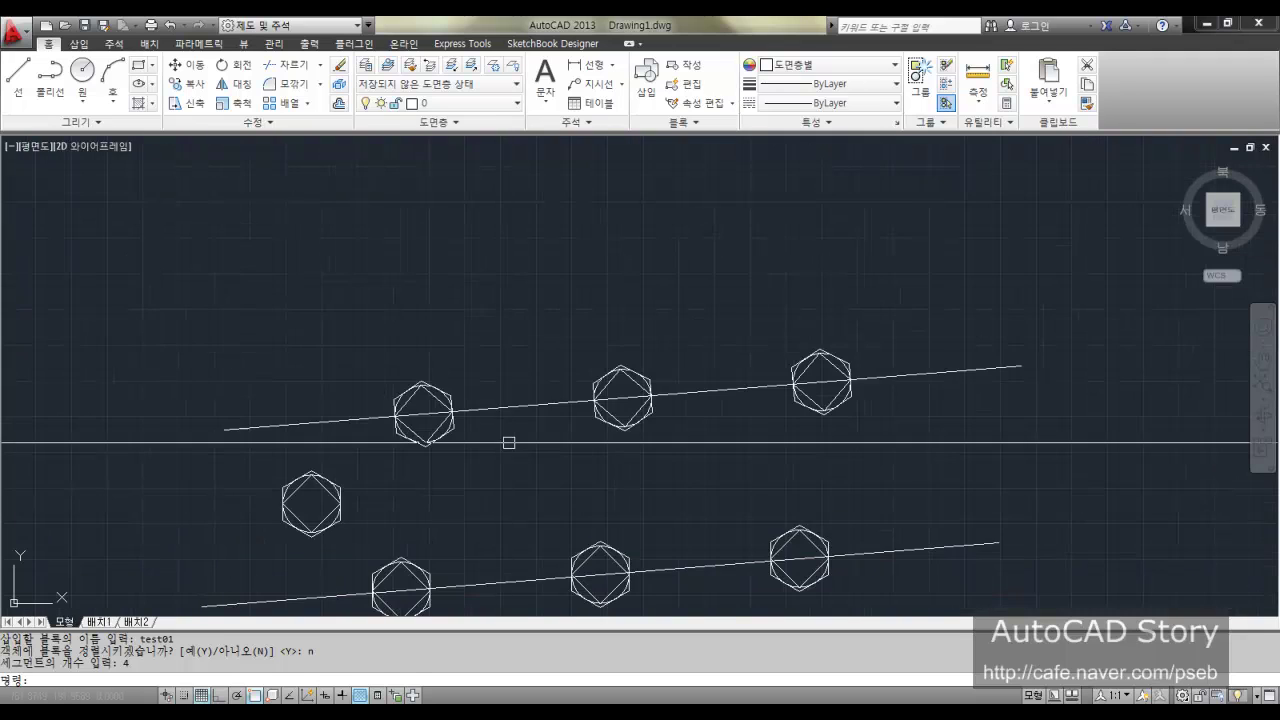
scroll(362, 330, "up", 5)
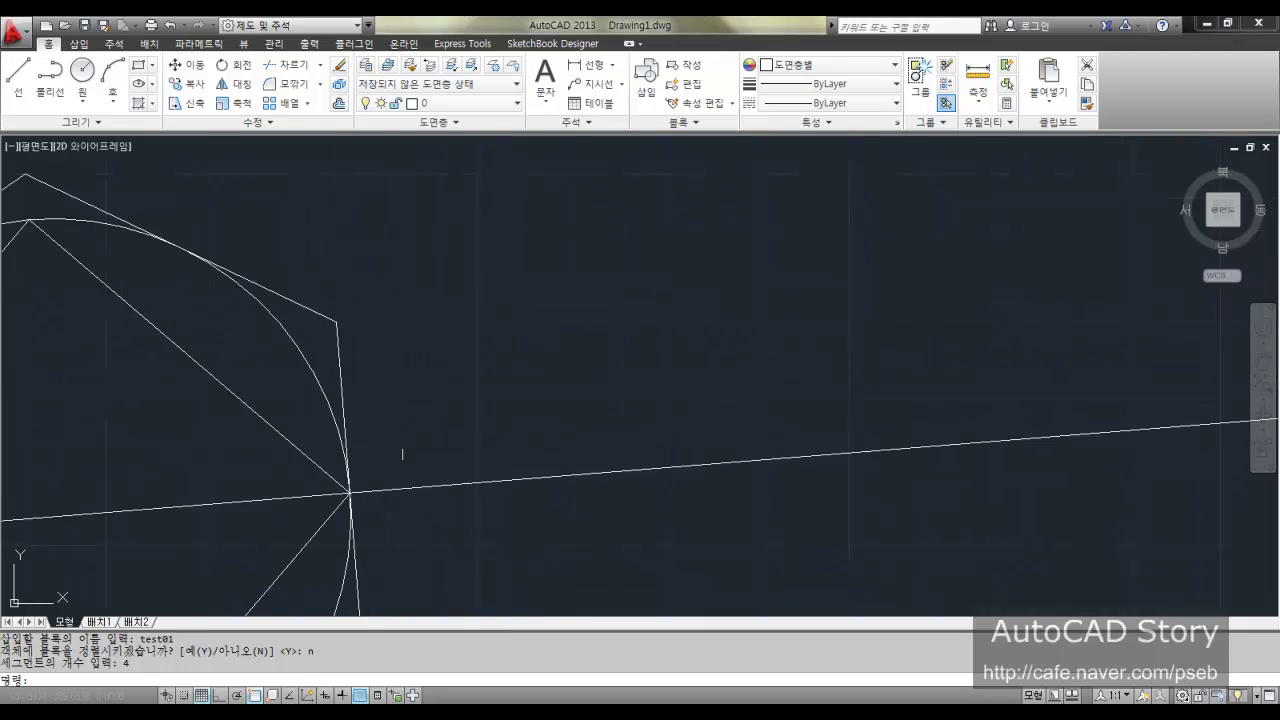
left_click(517, 357)
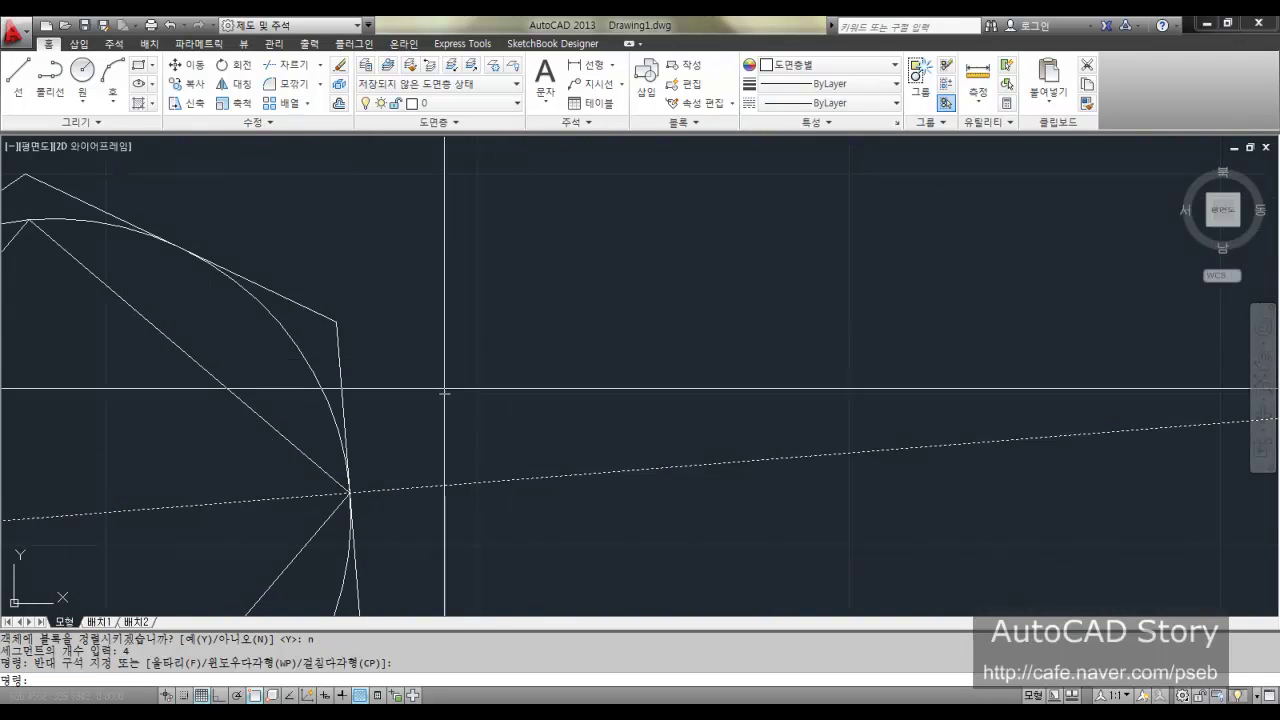
key("Escape")
scroll(331, 325, "down", 8)
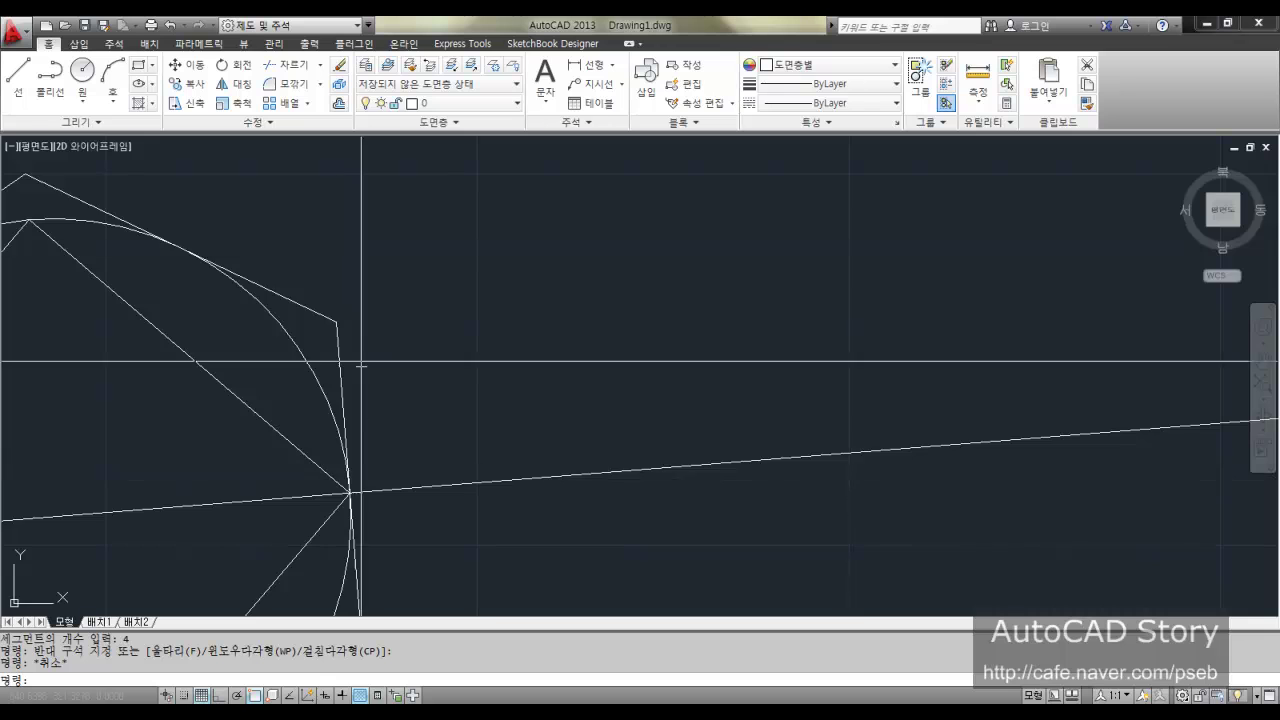
scroll(383, 277, "up", 6)
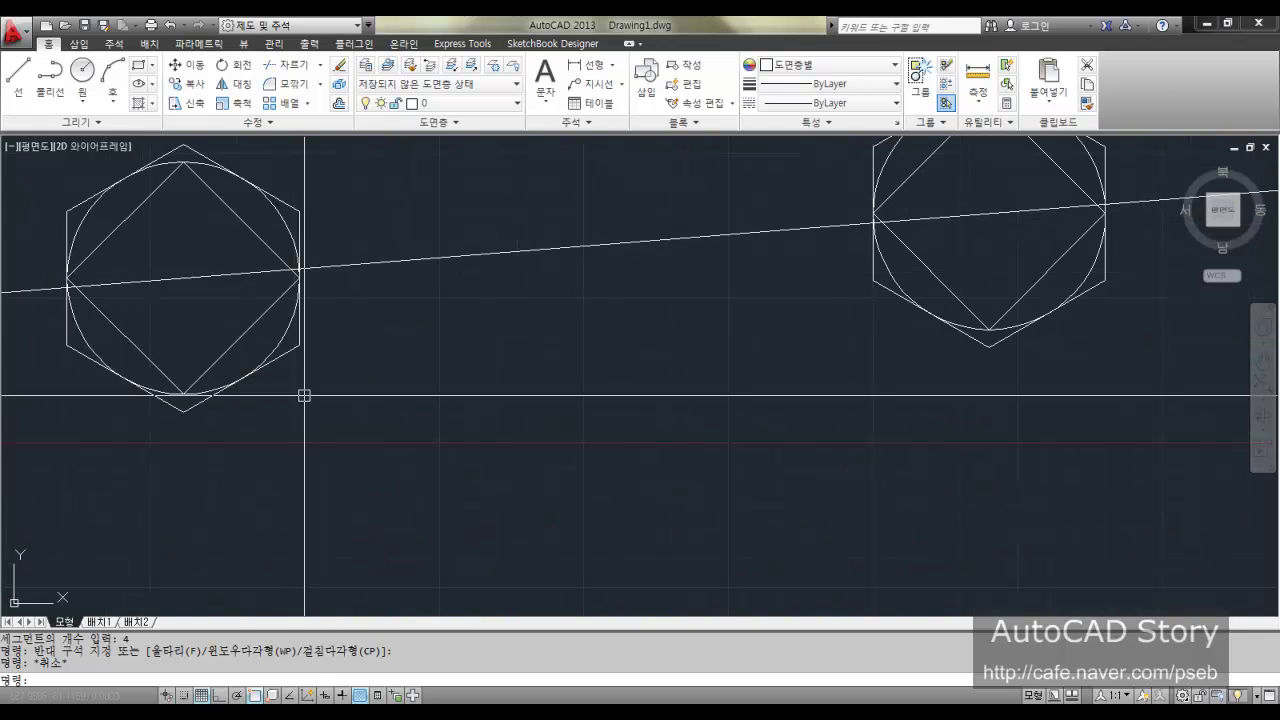
left_click(398, 264)
middle_click_drag(290, 345, 620, 385)
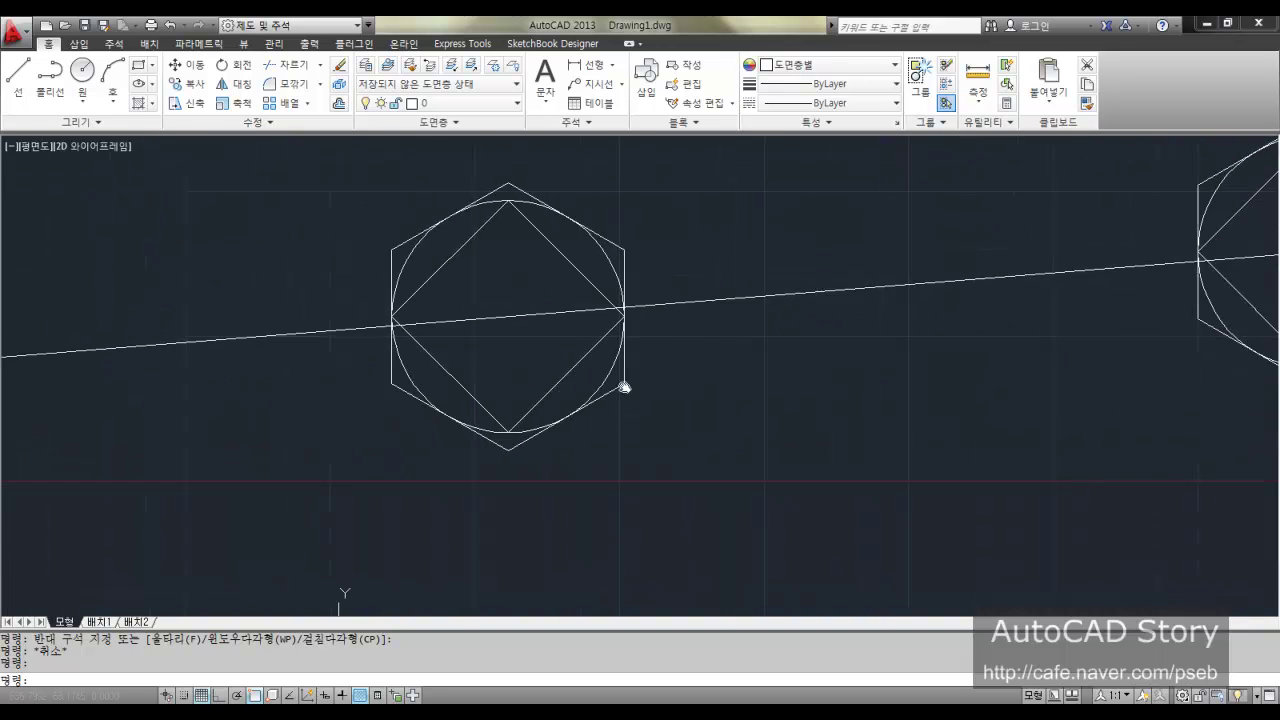
key("Escape")
scroll(463, 343, "down", 6)
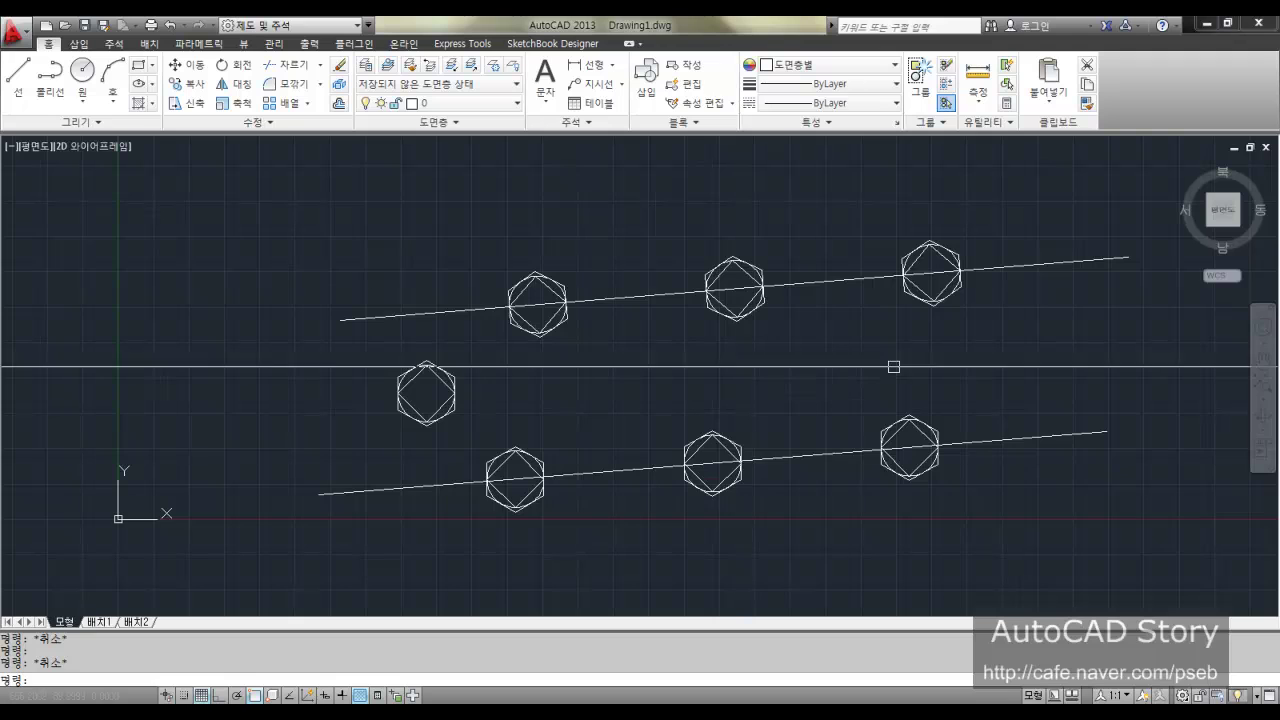
middle_click_drag(868, 472, 765, 440)
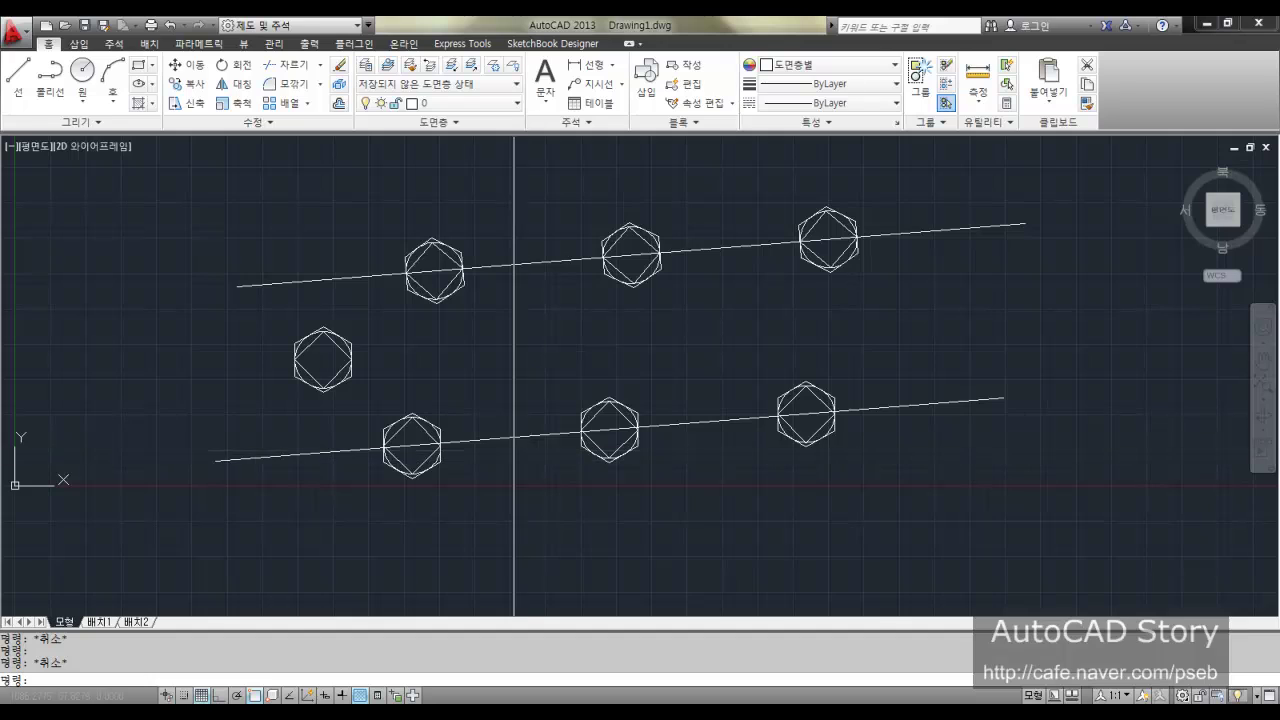
type("div")
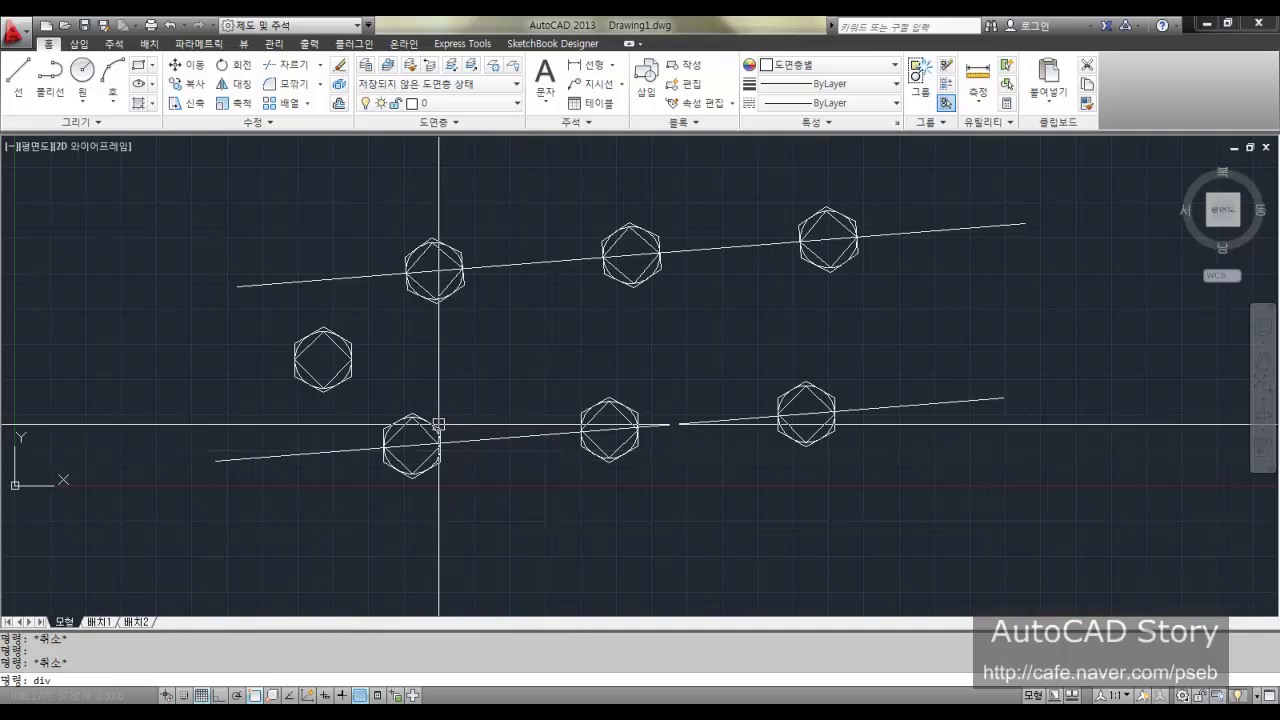
key("Return")
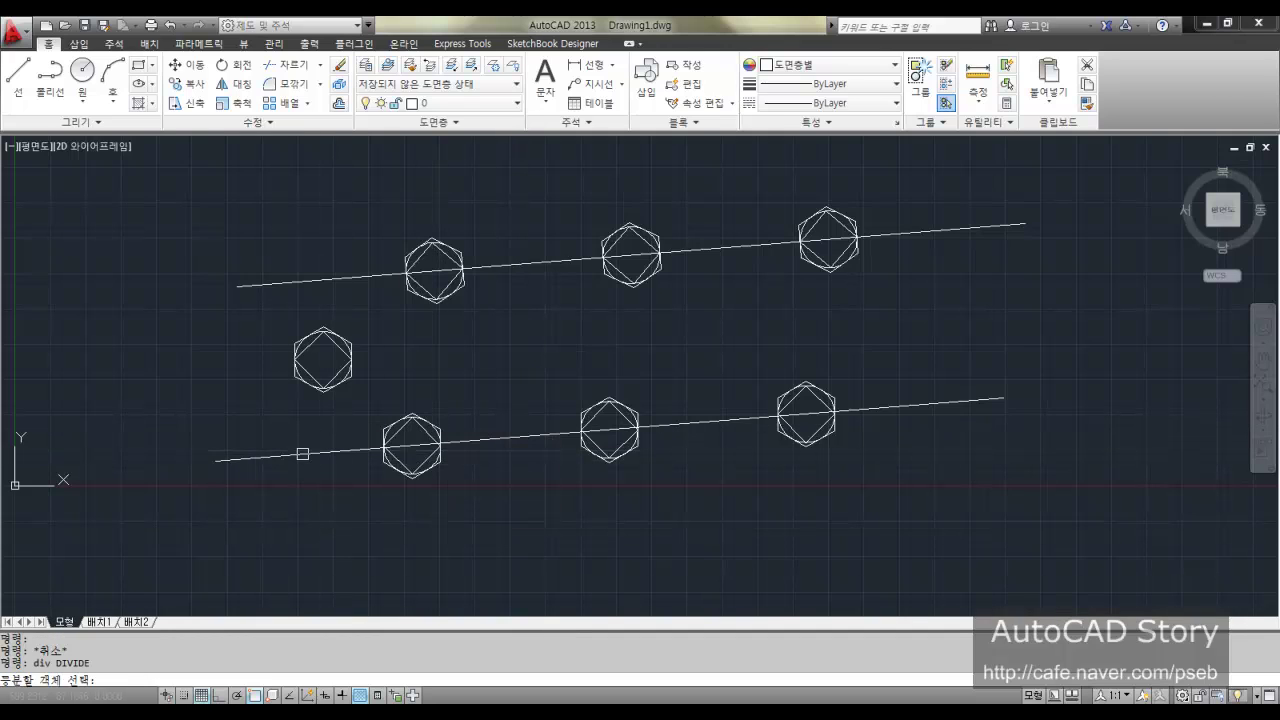
left_click(302, 454)
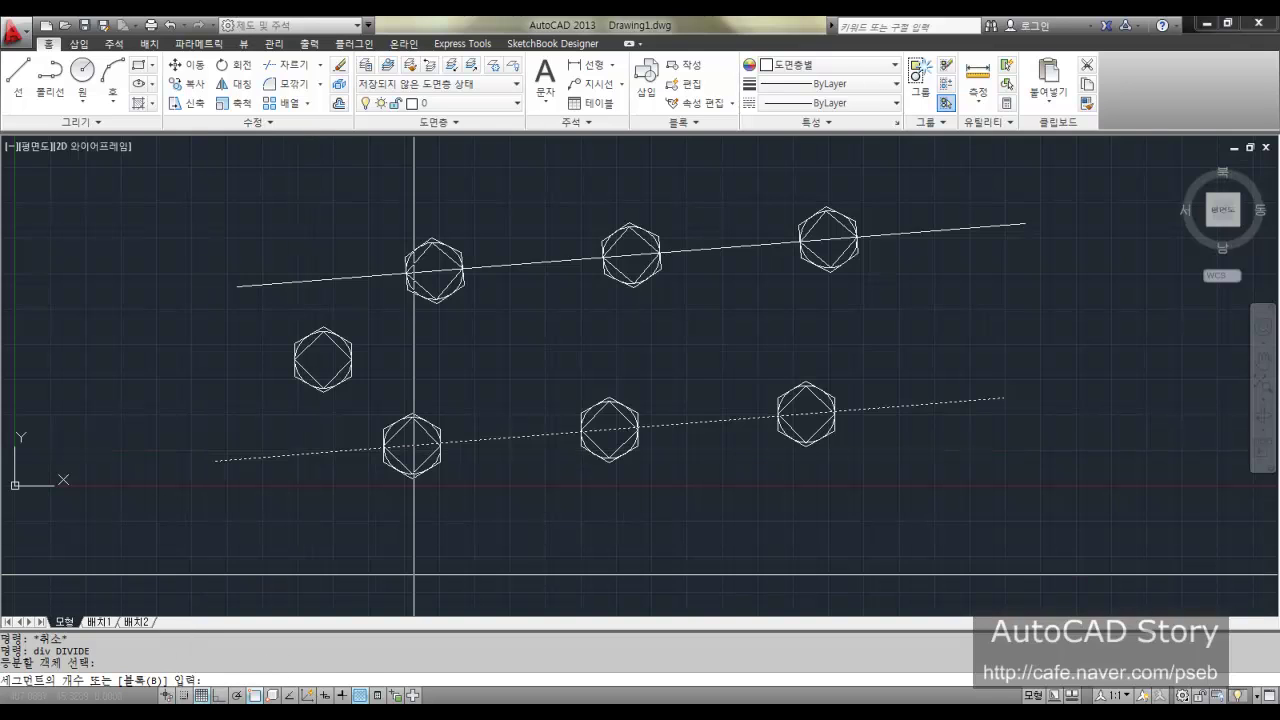
type("b")
key("Return")
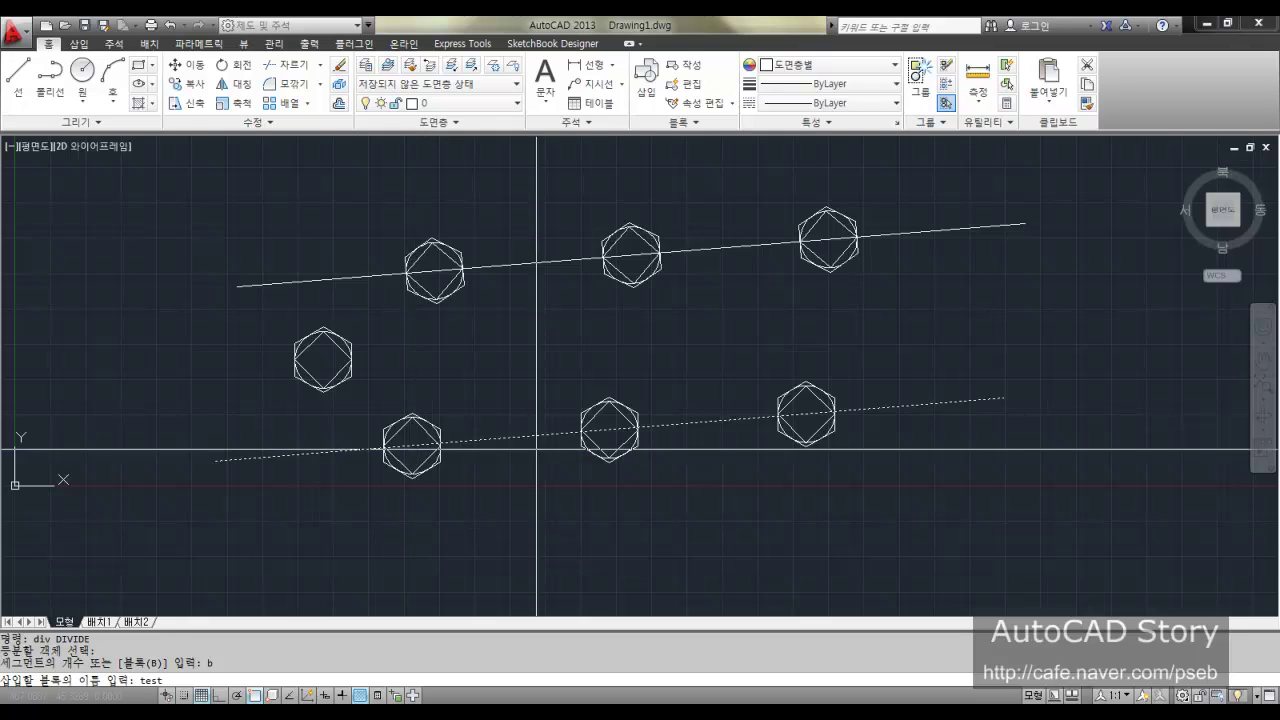
type("test01")
key("Escape")
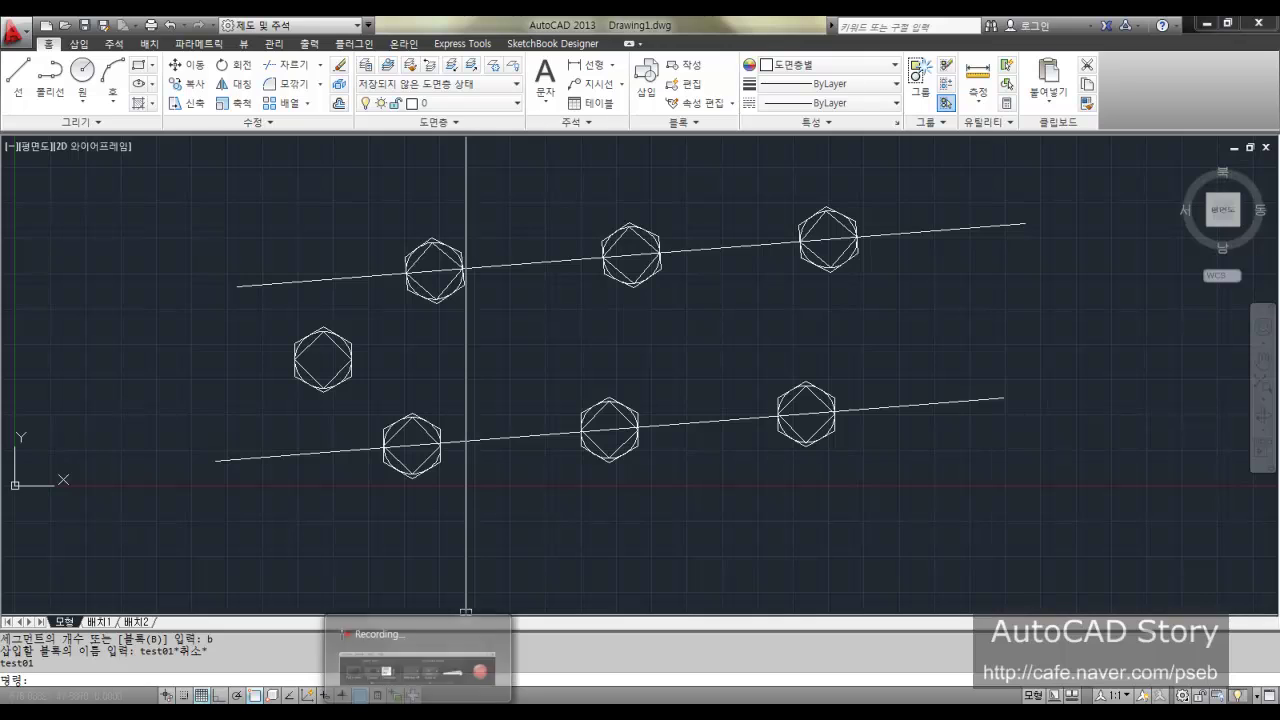
left_click(418, 714)
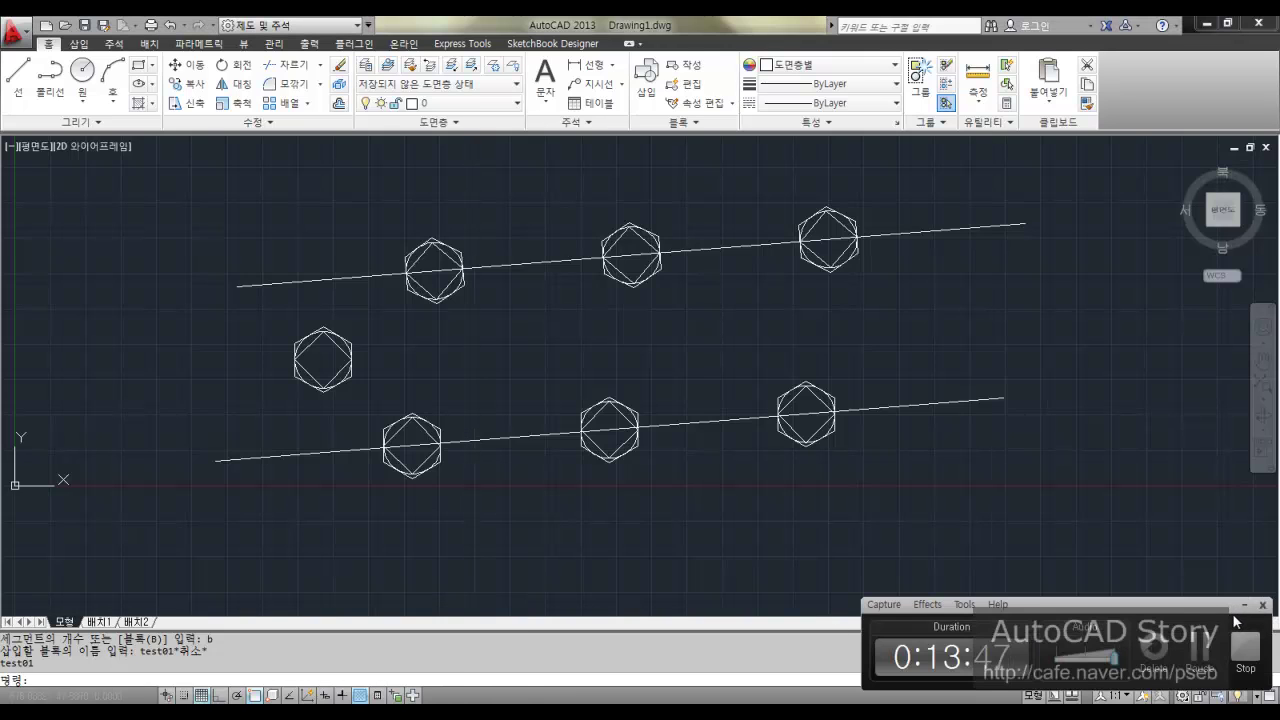